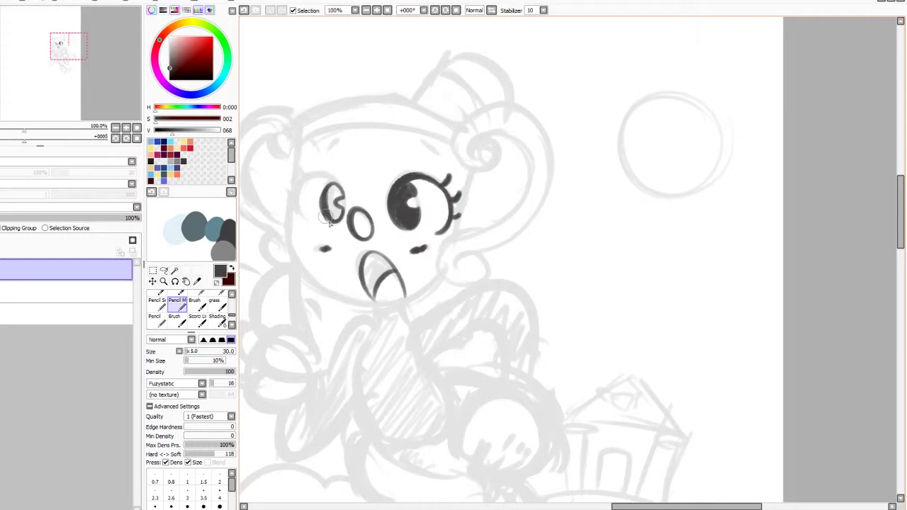
Ink the narrower eye by filling its pupil with a small highlight and adding the outline and lashes.
{"action": "scroll", "coordinate": [347, 205], "scroll_direction": "up", "scroll_amount": 2}
{"action": "key", "text": "e"}
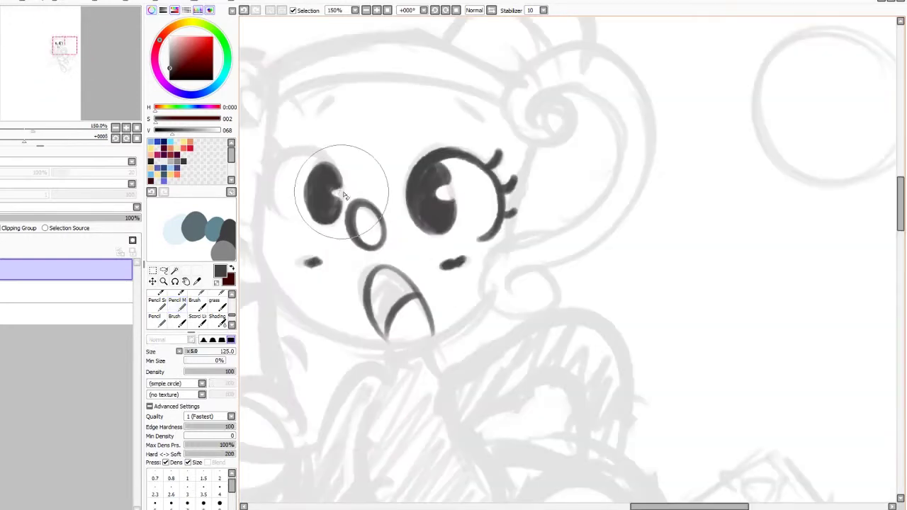
{"action": "key", "text": "n"}
{"action": "scroll", "coordinate": [344, 190], "scroll_direction": "down", "scroll_amount": 2}
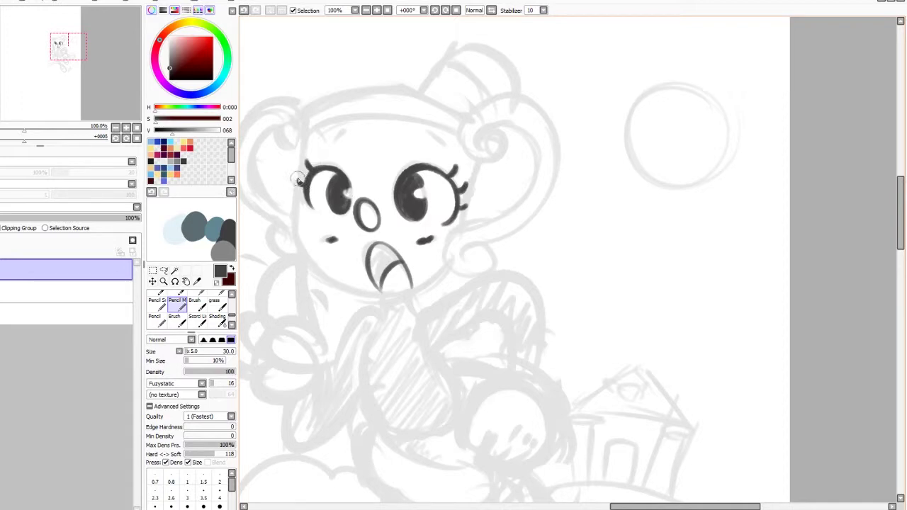
Ink the jawline and the far side of the face over the sketch, mirroring the canvas view.
{"action": "left_click_drag", "start_coordinate": [445, 266], "coordinate": [366, 294]}
{"action": "scroll", "coordinate": [372, 268], "scroll_direction": "down", "scroll_amount": 3}
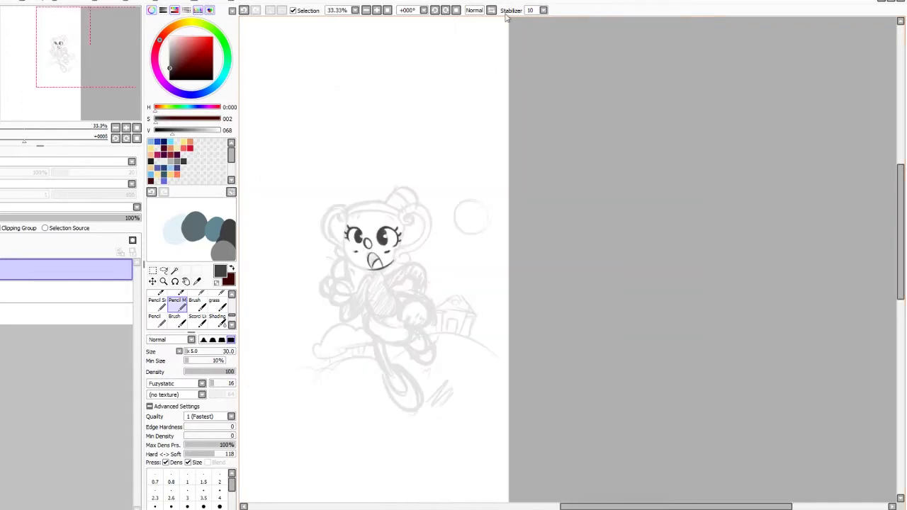
{"action": "key", "text": "h"}
{"action": "scroll", "coordinate": [801, 256], "scroll_direction": "up", "scroll_amount": 4}
{"action": "mouse_move", "coordinate": [726, 134]}
{"action": "left_mouse_down"}
{"action": "mouse_move", "coordinate": [725, 54]}
{"action": "mouse_move", "coordinate": [741, 263]}
{"action": "mouse_move", "coordinate": [638, 327]}
{"action": "mouse_move", "coordinate": [711, 287]}
{"action": "left_mouse_up"}
{"action": "scroll", "coordinate": [718, 152], "scroll_direction": "down", "scroll_amount": 3}
{"action": "scroll", "coordinate": [792, 185], "scroll_direction": "up", "scroll_amount": 2}
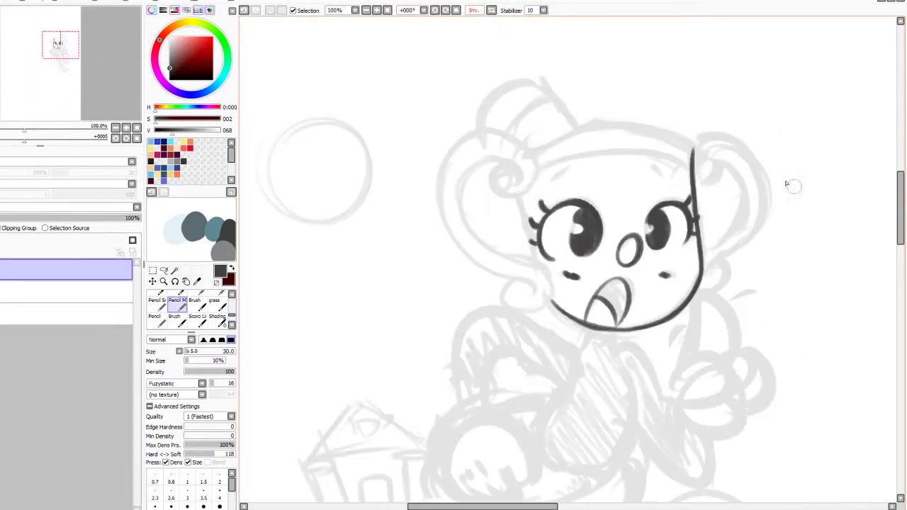
Ink the narrow curled handle on the far side of the head, with its inner spiral and small lower curl.
{"action": "mouse_move", "coordinate": [695, 178]}
{"action": "left_mouse_down"}
{"action": "mouse_move", "coordinate": [702, 190]}
{"action": "mouse_move", "coordinate": [709, 136]}
{"action": "mouse_move", "coordinate": [743, 202]}
{"action": "left_mouse_up"}
{"action": "left_click_drag", "start_coordinate": [721, 139], "coordinate": [724, 239]}
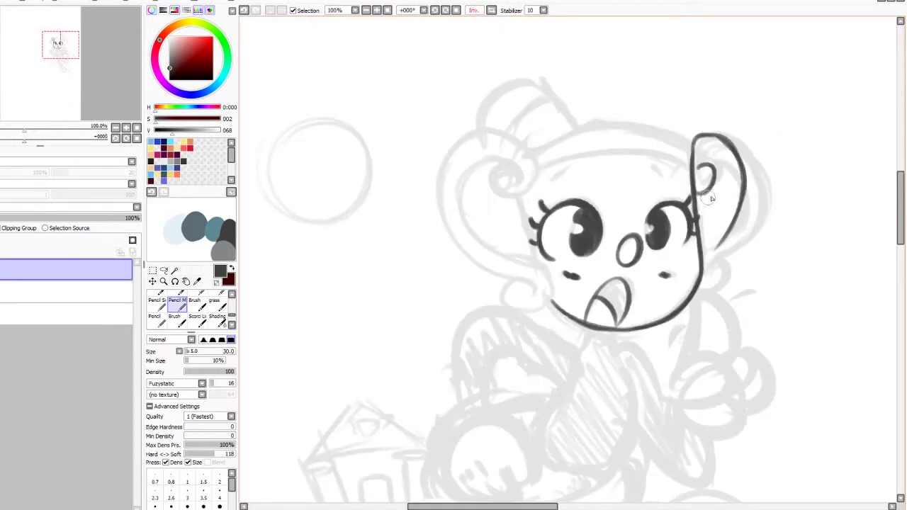
{"action": "mouse_move", "coordinate": [715, 181]}
{"action": "left_mouse_down"}
{"action": "mouse_move", "coordinate": [705, 222]}
{"action": "mouse_move", "coordinate": [734, 220]}
{"action": "mouse_move", "coordinate": [704, 262]}
{"action": "left_mouse_up"}
{"action": "left_click_drag", "start_coordinate": [711, 257], "coordinate": [704, 282]}
{"action": "scroll", "coordinate": [704, 284], "scroll_direction": "down", "scroll_amount": 3}
{"action": "scroll", "coordinate": [712, 273], "scroll_direction": "up", "scroll_amount": 3}
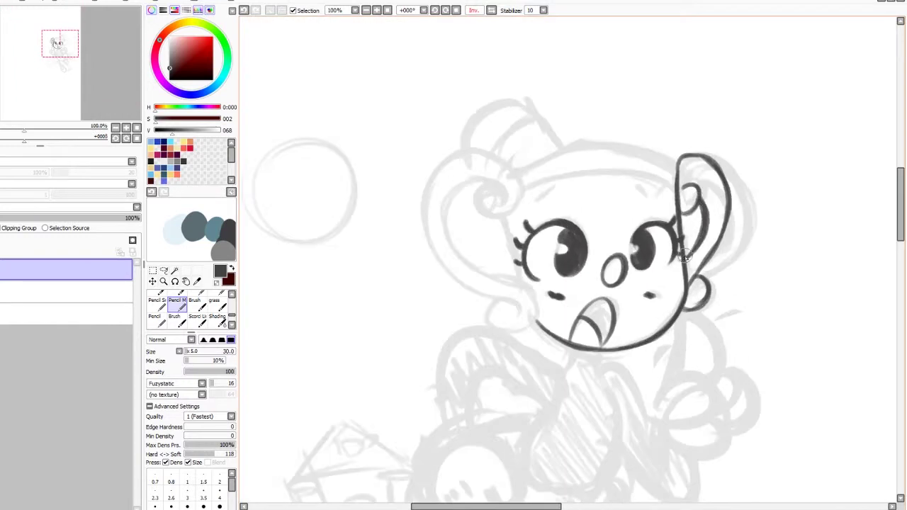
Ink the top rim of the head and the rounded, striped bump rising from it.
{"action": "mouse_move", "coordinate": [671, 169]}
{"action": "left_mouse_down"}
{"action": "mouse_move", "coordinate": [596, 148]}
{"action": "mouse_move", "coordinate": [512, 173]}
{"action": "left_mouse_up"}
{"action": "mouse_move", "coordinate": [566, 150]}
{"action": "left_mouse_down"}
{"action": "mouse_move", "coordinate": [514, 104]}
{"action": "mouse_move", "coordinate": [474, 146]}
{"action": "mouse_move", "coordinate": [538, 113]}
{"action": "mouse_move", "coordinate": [566, 150]}
{"action": "left_mouse_up"}
{"action": "left_click_drag", "start_coordinate": [537, 114], "coordinate": [494, 152]}
{"action": "scroll", "coordinate": [473, 138], "scroll_direction": "down", "scroll_amount": 3}
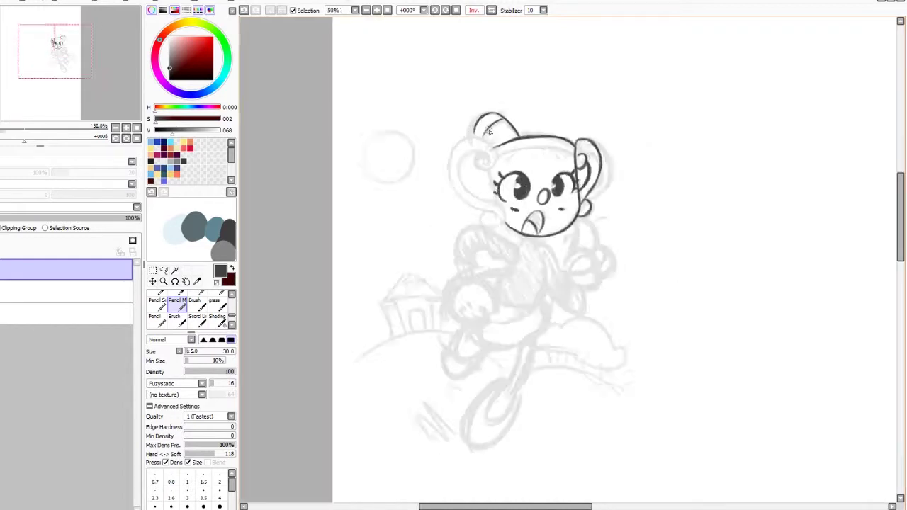
{"action": "scroll", "coordinate": [483, 128], "scroll_direction": "up", "scroll_amount": 3}
Ink the large curled handle on the near side of the head, redoing the faulty stroke, and restore the unmirrored view.
{"action": "mouse_move", "coordinate": [497, 207]}
{"action": "left_mouse_down"}
{"action": "mouse_move", "coordinate": [472, 219]}
{"action": "mouse_move", "coordinate": [494, 236]}
{"action": "mouse_move", "coordinate": [505, 178]}
{"action": "mouse_move", "coordinate": [455, 157]}
{"action": "mouse_move", "coordinate": [438, 273]}
{"action": "mouse_move", "coordinate": [445, 259]}
{"action": "mouse_move", "coordinate": [499, 292]}
{"action": "left_mouse_up"}
{"action": "left_click_drag", "start_coordinate": [491, 239], "coordinate": [505, 285]}
{"action": "left_click_drag", "start_coordinate": [497, 291], "coordinate": [520, 314]}
{"action": "mouse_move", "coordinate": [455, 273]}
{"action": "left_mouse_down"}
{"action": "mouse_move", "coordinate": [499, 292]}
{"action": "mouse_move", "coordinate": [525, 319]}
{"action": "mouse_move", "coordinate": [514, 344]}
{"action": "mouse_move", "coordinate": [489, 326]}
{"action": "mouse_move", "coordinate": [500, 312]}
{"action": "mouse_move", "coordinate": [434, 278]}
{"action": "left_mouse_up"}
{"action": "mouse_move", "coordinate": [414, 229]}
{"action": "left_mouse_down"}
{"action": "mouse_move", "coordinate": [437, 280]}
{"action": "mouse_move", "coordinate": [430, 236]}
{"action": "mouse_move", "coordinate": [433, 263]}
{"action": "mouse_move", "coordinate": [409, 249]}
{"action": "mouse_move", "coordinate": [415, 260]}
{"action": "mouse_move", "coordinate": [423, 192]}
{"action": "mouse_move", "coordinate": [422, 235]}
{"action": "left_mouse_up"}
{"action": "key", "text": "e"}
{"action": "key", "text": "n"}
{"action": "key", "text": "ctrl+z"}
{"action": "mouse_move", "coordinate": [422, 191]}
{"action": "left_mouse_down"}
{"action": "mouse_move", "coordinate": [417, 254]}
{"action": "mouse_move", "coordinate": [416, 246]}
{"action": "mouse_move", "coordinate": [436, 281]}
{"action": "left_mouse_up"}
{"action": "scroll", "coordinate": [434, 220], "scroll_direction": "down", "scroll_amount": 5}
{"action": "left_click", "coordinate": [491, 10]}
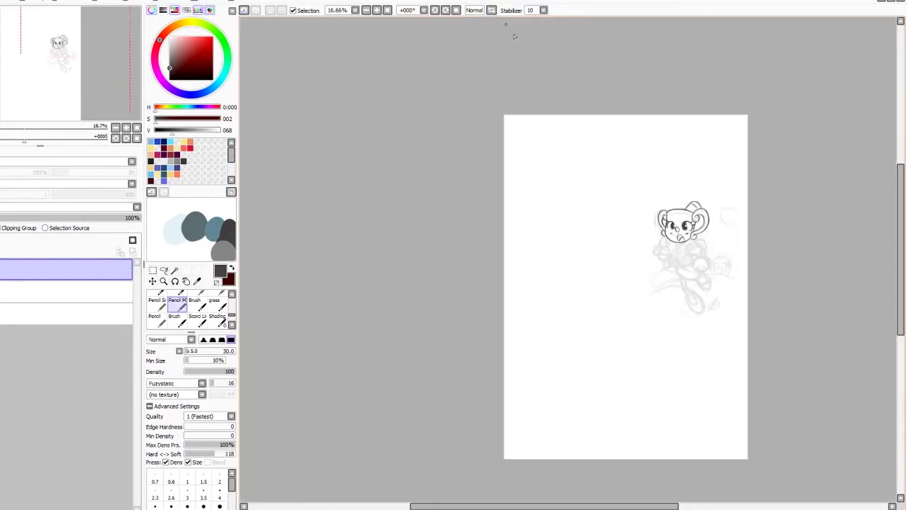
Clean up and redraw the head's top rim with the band line beneath it, undoing the misplaced strokes.
{"action": "scroll", "coordinate": [709, 234], "scroll_direction": "up", "scroll_amount": 4}
{"action": "key", "text": "e"}
{"action": "key", "text": "n"}
{"action": "mouse_move", "coordinate": [570, 183]}
{"action": "left_mouse_down"}
{"action": "mouse_move", "coordinate": [502, 175]}
{"action": "mouse_move", "coordinate": [523, 173]}
{"action": "mouse_move", "coordinate": [457, 172]}
{"action": "left_mouse_up"}
{"action": "left_click", "coordinate": [244, 11]}
{"action": "key", "text": "ctrl+z"}
{"action": "left_click_drag", "start_coordinate": [536, 152], "coordinate": [482, 154]}
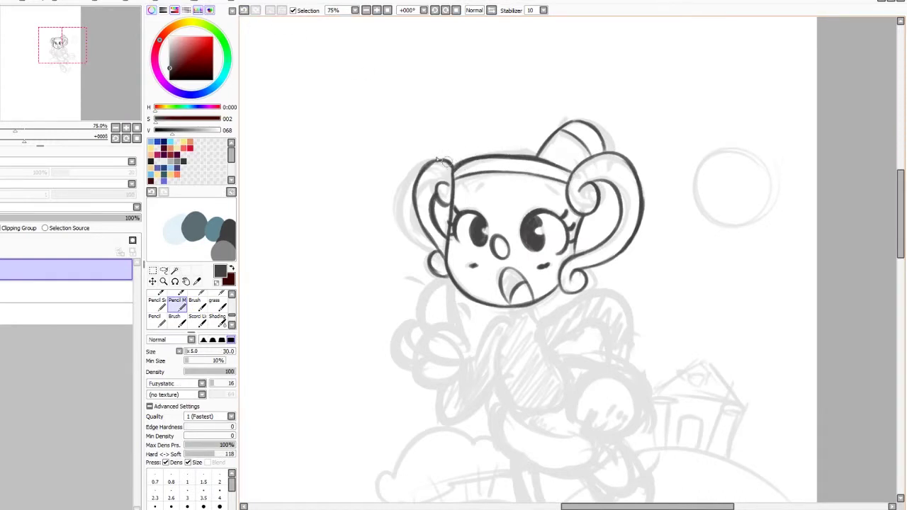
{"action": "left_click_drag", "start_coordinate": [415, 200], "coordinate": [430, 241]}
Ink the neck, the shoulder line and the raised hand with its pointing finger and curled fingers.
{"action": "left_click_drag", "start_coordinate": [447, 200], "coordinate": [381, 111]}
{"action": "mouse_move", "coordinate": [468, 215]}
{"action": "left_mouse_down"}
{"action": "mouse_move", "coordinate": [470, 234]}
{"action": "mouse_move", "coordinate": [446, 232]}
{"action": "mouse_move", "coordinate": [405, 279]}
{"action": "mouse_move", "coordinate": [357, 289]}
{"action": "left_mouse_up"}
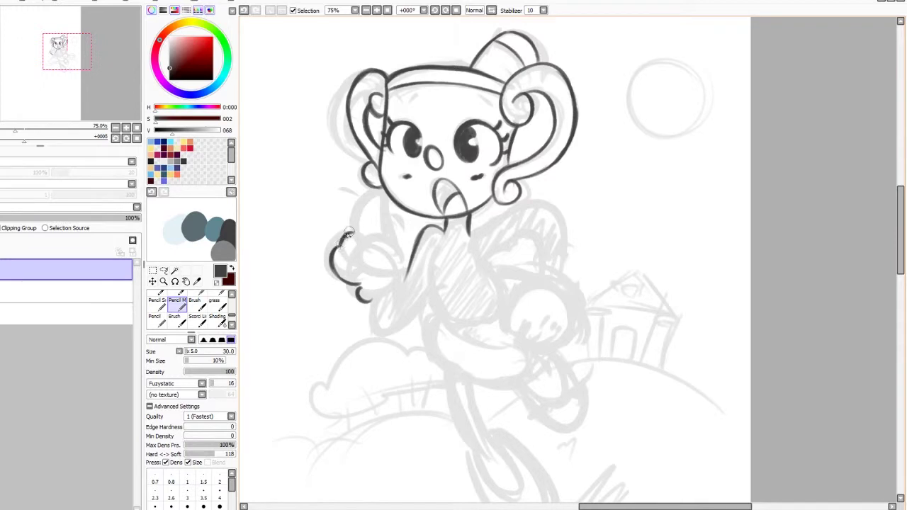
{"action": "mouse_move", "coordinate": [401, 266]}
{"action": "left_mouse_down"}
{"action": "mouse_move", "coordinate": [368, 241]}
{"action": "mouse_move", "coordinate": [357, 259]}
{"action": "mouse_move", "coordinate": [379, 276]}
{"action": "mouse_move", "coordinate": [368, 203]}
{"action": "mouse_move", "coordinate": [361, 225]}
{"action": "mouse_move", "coordinate": [369, 247]}
{"action": "mouse_move", "coordinate": [376, 193]}
{"action": "mouse_move", "coordinate": [395, 277]}
{"action": "mouse_move", "coordinate": [360, 286]}
{"action": "mouse_move", "coordinate": [401, 272]}
{"action": "mouse_move", "coordinate": [381, 304]}
{"action": "mouse_move", "coordinate": [359, 307]}
{"action": "left_mouse_up"}
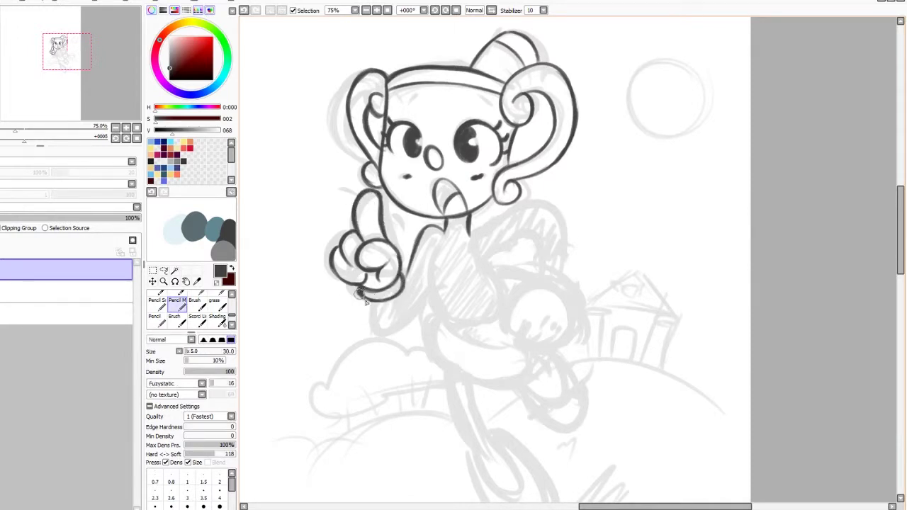
{"action": "scroll", "coordinate": [435, 198], "scroll_direction": "down", "scroll_amount": 1}
{"action": "scroll", "coordinate": [380, 227], "scroll_direction": "up", "scroll_amount": 2}
{"action": "left_click_drag", "start_coordinate": [380, 247], "coordinate": [407, 274]}
Ink the elbow of the raised arm and the rounded outline of the torso.
{"action": "scroll", "coordinate": [386, 187], "scroll_direction": "down", "scroll_amount": 4}
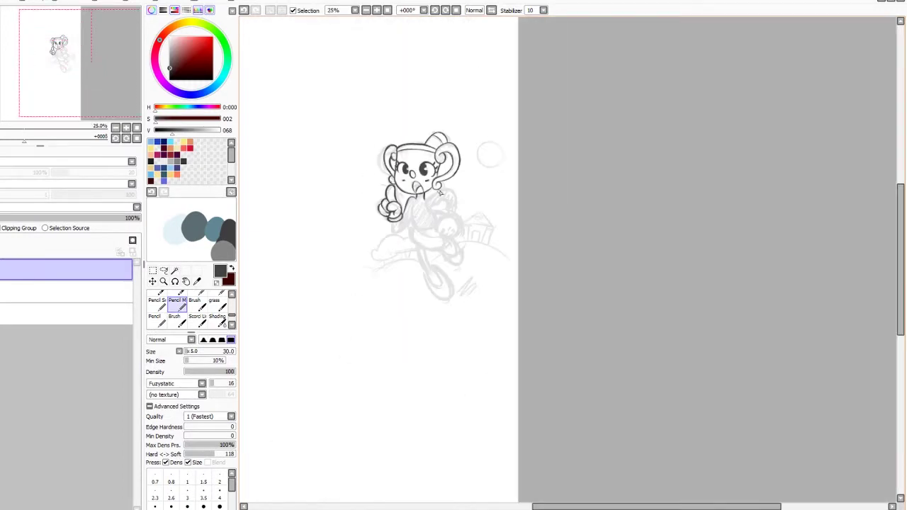
{"action": "scroll", "coordinate": [397, 212], "scroll_direction": "up", "scroll_amount": 2}
{"action": "left_click_drag", "start_coordinate": [436, 247], "coordinate": [399, 252]}
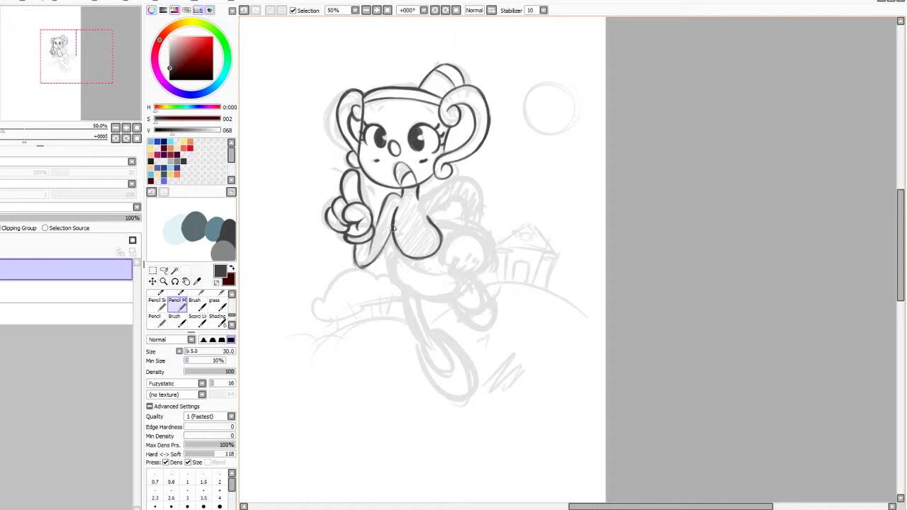
{"action": "scroll", "coordinate": [380, 221], "scroll_direction": "up", "scroll_amount": 1}
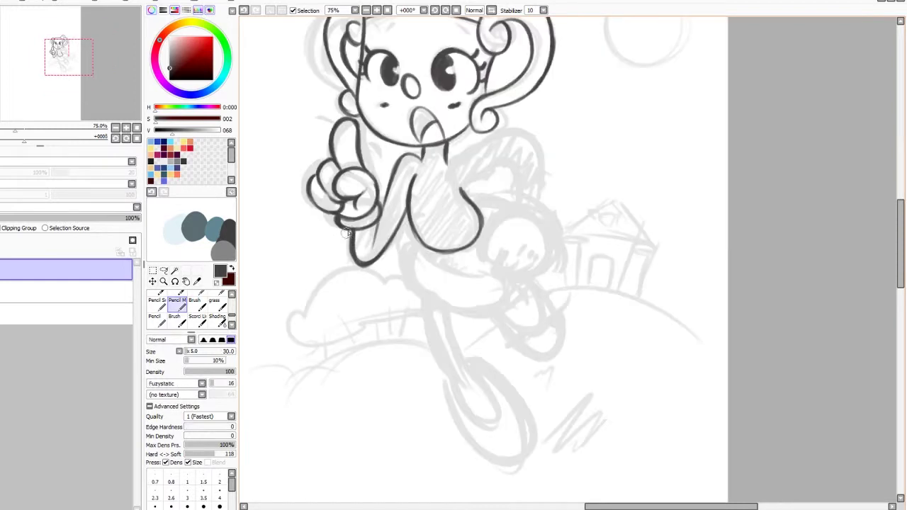
Ink the inner and outer contours of the bent arm and the upper edge of its wrist cuff.
{"action": "scroll", "coordinate": [397, 231], "scroll_direction": "down", "scroll_amount": 2}
{"action": "scroll", "coordinate": [397, 206], "scroll_direction": "up", "scroll_amount": 2}
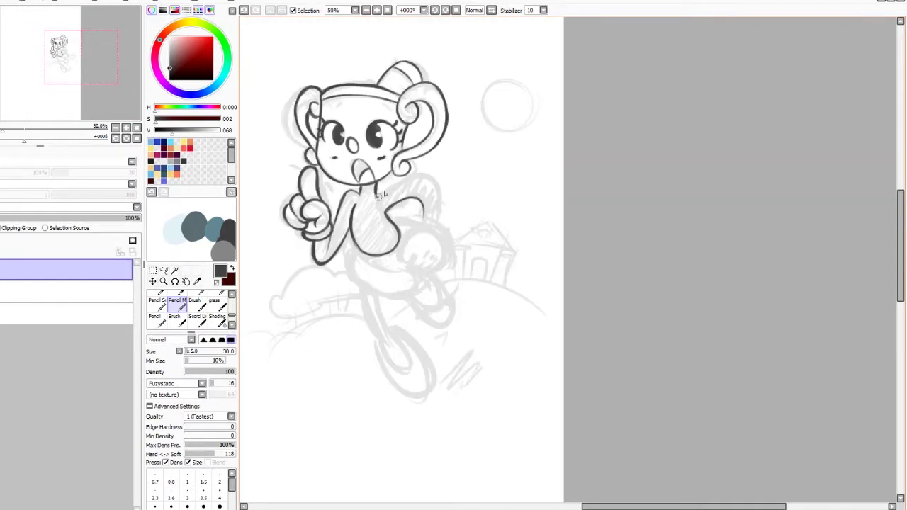
{"action": "left_click_drag", "start_coordinate": [423, 178], "coordinate": [434, 223]}
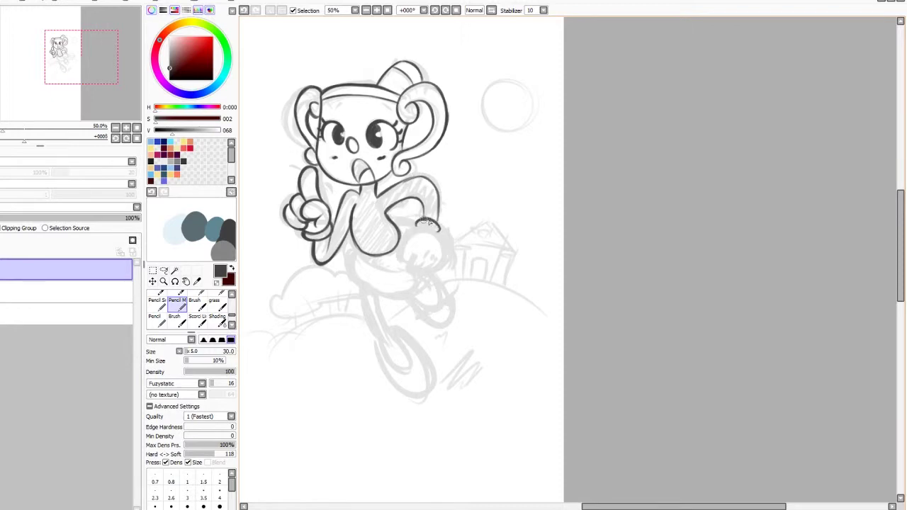
{"action": "scroll", "coordinate": [429, 223], "scroll_direction": "down", "scroll_amount": 3}
{"action": "scroll", "coordinate": [428, 223], "scroll_direction": "up", "scroll_amount": 4}
{"action": "scroll", "coordinate": [418, 205], "scroll_direction": "down", "scroll_amount": 3}
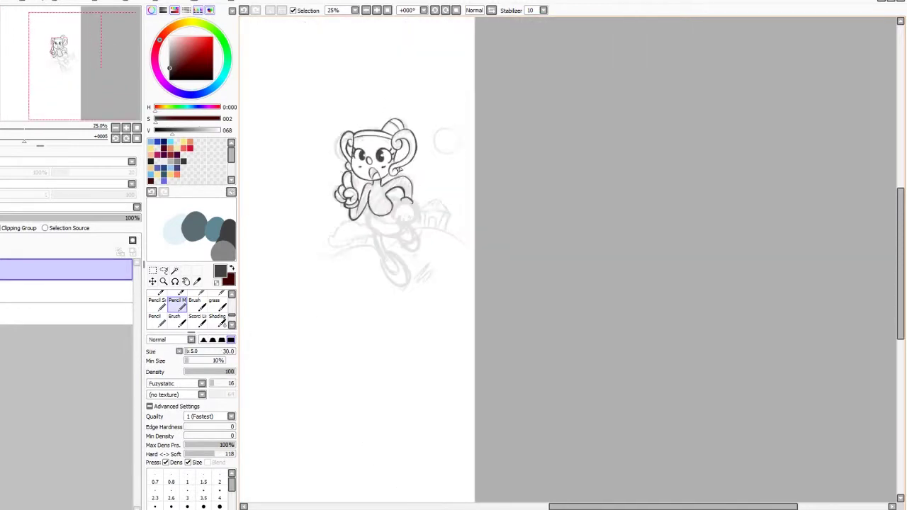
{"action": "scroll", "coordinate": [399, 168], "scroll_direction": "up", "scroll_amount": 3}
{"action": "scroll", "coordinate": [386, 171], "scroll_direction": "down", "scroll_amount": 2}
{"action": "scroll", "coordinate": [384, 170], "scroll_direction": "up", "scroll_amount": 1}
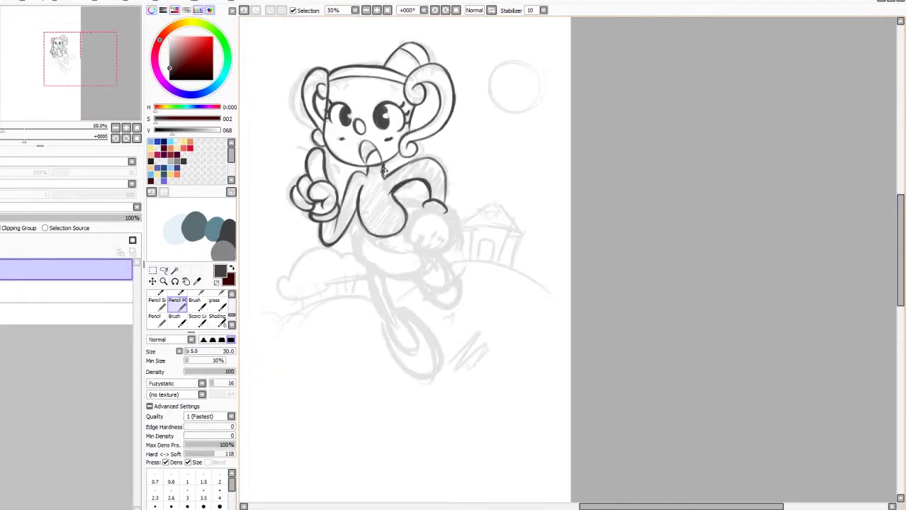
{"action": "scroll", "coordinate": [339, 207], "scroll_direction": "up", "scroll_amount": 2}
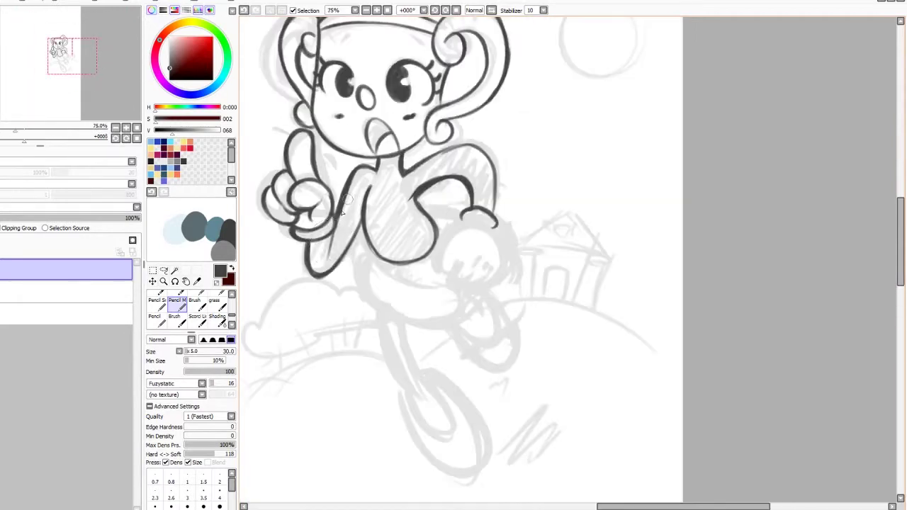
Erase stray marks around the arms and touch up the bent arm's lines.
{"action": "key", "text": "e"}
{"action": "scroll", "coordinate": [334, 241], "scroll_direction": "down", "scroll_amount": 3}
{"action": "scroll", "coordinate": [370, 206], "scroll_direction": "up", "scroll_amount": 1}
{"action": "key", "text": "n"}
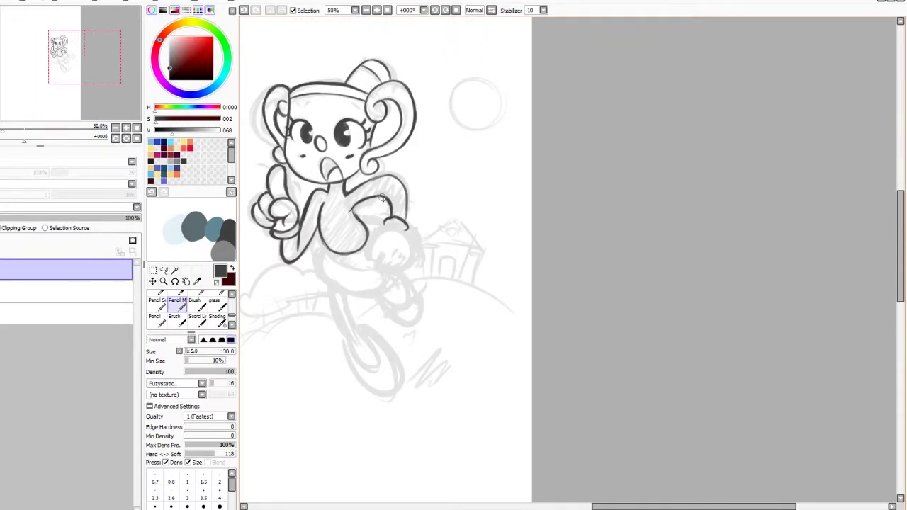
{"action": "scroll", "coordinate": [357, 219], "scroll_direction": "up", "scroll_amount": 1}
{"action": "scroll", "coordinate": [376, 199], "scroll_direction": "down", "scroll_amount": 2}
{"action": "scroll", "coordinate": [395, 183], "scroll_direction": "up", "scroll_amount": 1}
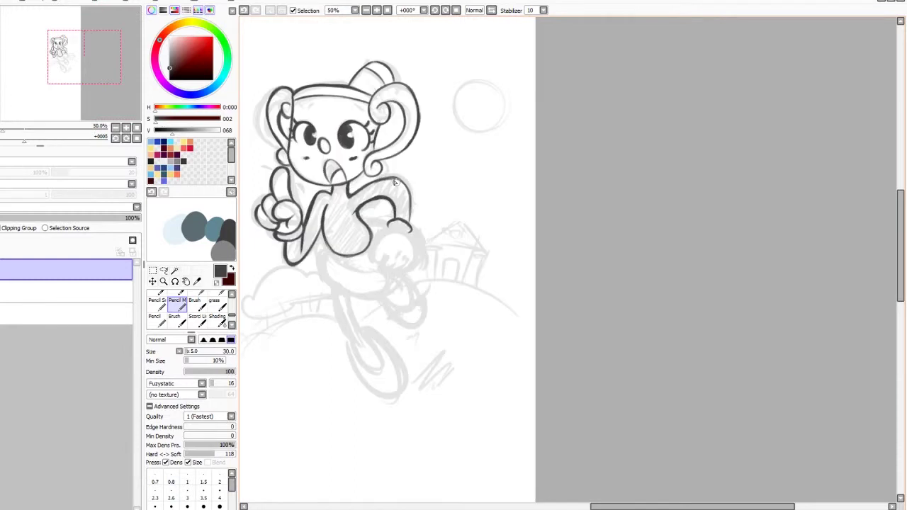
{"action": "scroll", "coordinate": [404, 188], "scroll_direction": "down", "scroll_amount": 1}
{"action": "scroll", "coordinate": [383, 190], "scroll_direction": "up", "scroll_amount": 2}
{"action": "mouse_move", "coordinate": [372, 202]}
{"action": "left_mouse_down"}
{"action": "mouse_move", "coordinate": [368, 177]}
{"action": "mouse_move", "coordinate": [352, 187]}
{"action": "mouse_move", "coordinate": [358, 209]}
{"action": "mouse_move", "coordinate": [365, 175]}
{"action": "mouse_move", "coordinate": [383, 251]}
{"action": "mouse_move", "coordinate": [417, 246]}
{"action": "mouse_move", "coordinate": [430, 257]}
{"action": "mouse_move", "coordinate": [435, 218]}
{"action": "left_mouse_up"}
{"action": "scroll", "coordinate": [361, 144], "scroll_direction": "down", "scroll_amount": 3}
{"action": "scroll", "coordinate": [387, 201], "scroll_direction": "up", "scroll_amount": 2}
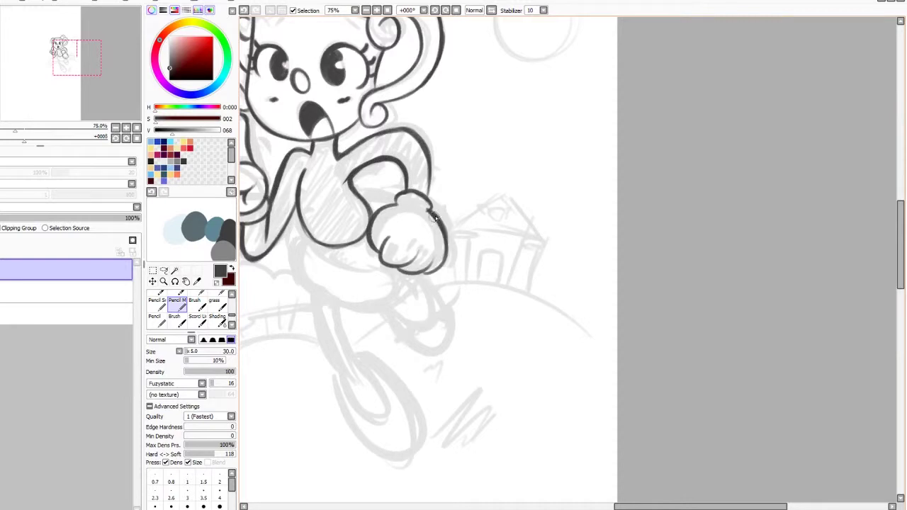
{"action": "scroll", "coordinate": [419, 202], "scroll_direction": "down", "scroll_amount": 2}
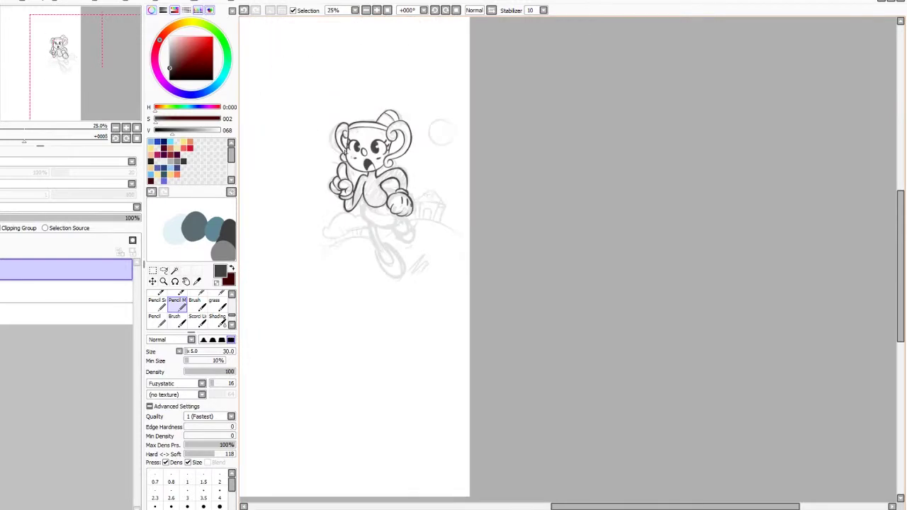
{"action": "left_click", "coordinate": [245, 14]}
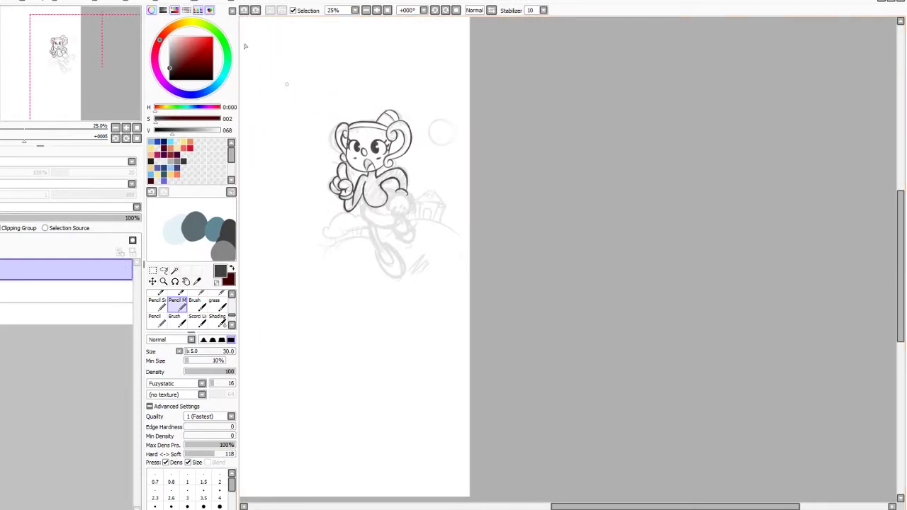
Ink the wrist cuff and fist of the bent arm with finger lines, and fill the open mouth dark.
{"action": "scroll", "coordinate": [397, 211], "scroll_direction": "up", "scroll_amount": 2}
{"action": "mouse_move", "coordinate": [394, 155]}
{"action": "left_mouse_down"}
{"action": "mouse_move", "coordinate": [420, 159]}
{"action": "mouse_move", "coordinate": [387, 202]}
{"action": "left_mouse_up"}
{"action": "left_click_drag", "start_coordinate": [385, 203], "coordinate": [419, 220]}
{"action": "mouse_move", "coordinate": [417, 223]}
{"action": "left_mouse_down"}
{"action": "mouse_move", "coordinate": [439, 214]}
{"action": "mouse_move", "coordinate": [429, 221]}
{"action": "mouse_move", "coordinate": [434, 167]}
{"action": "mouse_move", "coordinate": [413, 193]}
{"action": "mouse_move", "coordinate": [428, 171]}
{"action": "mouse_move", "coordinate": [300, 213]}
{"action": "mouse_move", "coordinate": [335, 218]}
{"action": "mouse_move", "coordinate": [327, 216]}
{"action": "left_mouse_up"}
{"action": "scroll", "coordinate": [428, 170], "scroll_direction": "down", "scroll_amount": 2}
{"action": "scroll", "coordinate": [412, 150], "scroll_direction": "up", "scroll_amount": 2}
Ink the side of the skirt and its curved hem below the torso.
{"action": "mouse_move", "coordinate": [324, 159]}
{"action": "left_mouse_down"}
{"action": "mouse_move", "coordinate": [317, 220]}
{"action": "mouse_move", "coordinate": [325, 162]}
{"action": "left_mouse_up"}
{"action": "scroll", "coordinate": [371, 192], "scroll_direction": "down", "scroll_amount": 4}
{"action": "scroll", "coordinate": [375, 188], "scroll_direction": "up", "scroll_amount": 4}
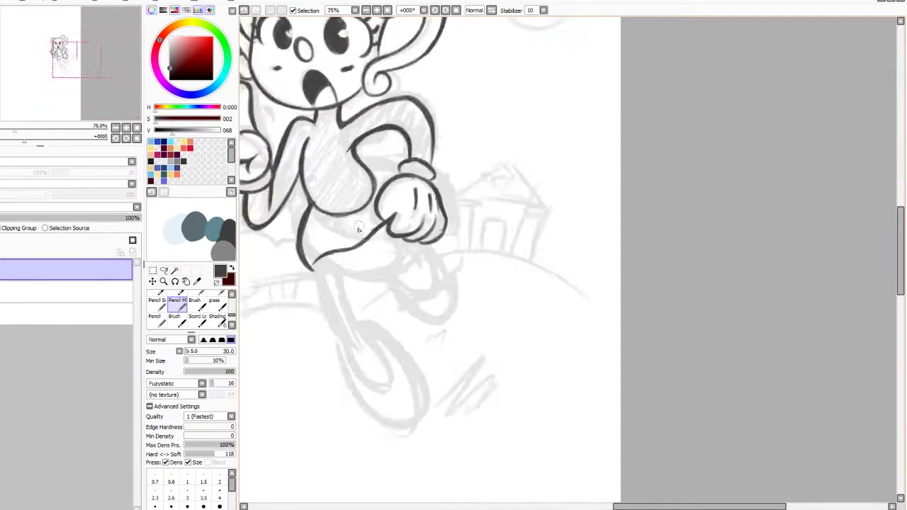
Ink the raised back leg, the underside of the skirt and the two long lines of the front leg.
{"action": "scroll", "coordinate": [386, 259], "scroll_direction": "down", "scroll_amount": 1}
{"action": "left_click_drag", "start_coordinate": [380, 244], "coordinate": [394, 267]}
{"action": "scroll", "coordinate": [401, 249], "scroll_direction": "down", "scroll_amount": 2}
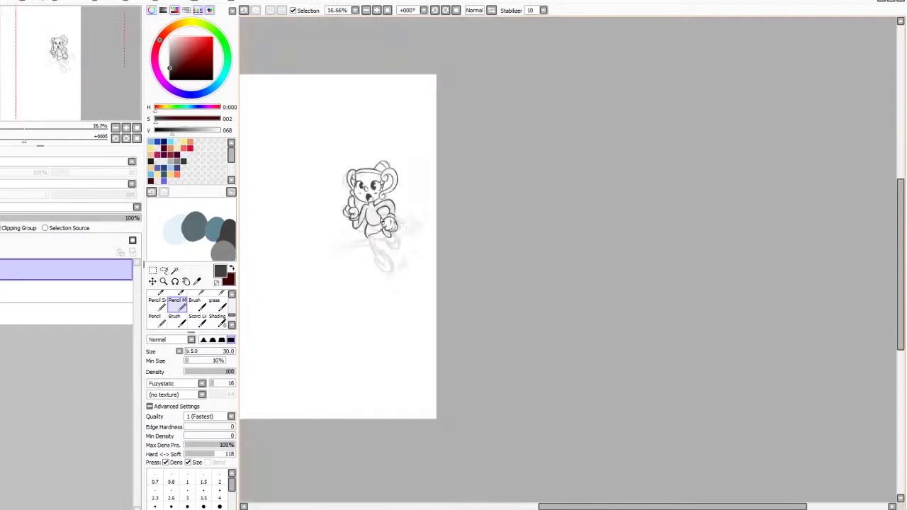
{"action": "scroll", "coordinate": [383, 237], "scroll_direction": "up", "scroll_amount": 1}
{"action": "scroll", "coordinate": [375, 267], "scroll_direction": "up", "scroll_amount": 2}
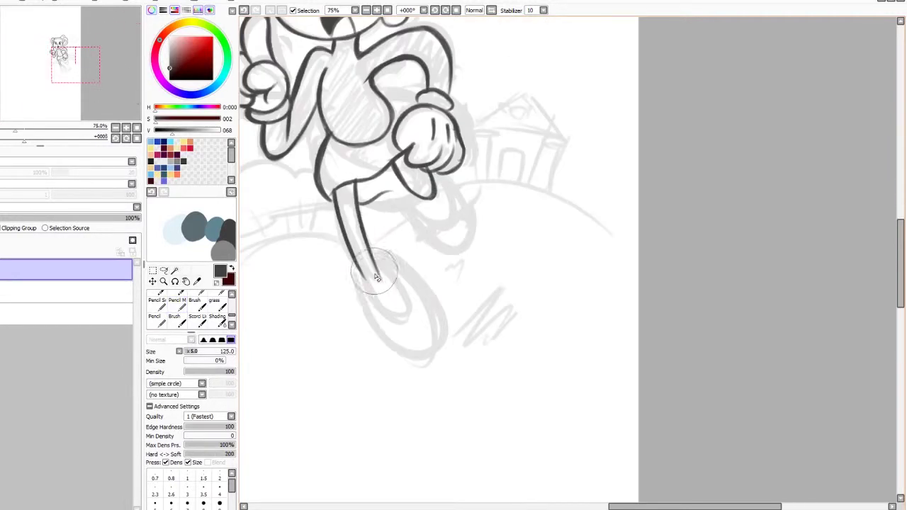
Undo the last leg stroke and ink the front leg's lines down into a rounded ankle end.
{"action": "key", "text": "ctrl+z"}
{"action": "mouse_move", "coordinate": [374, 258]}
{"action": "left_mouse_down"}
{"action": "mouse_move", "coordinate": [399, 293]}
{"action": "mouse_move", "coordinate": [408, 325]}
{"action": "left_mouse_up"}
{"action": "mouse_move", "coordinate": [363, 273]}
{"action": "left_mouse_down"}
{"action": "mouse_move", "coordinate": [378, 311]}
{"action": "mouse_move", "coordinate": [405, 324]}
{"action": "left_mouse_up"}
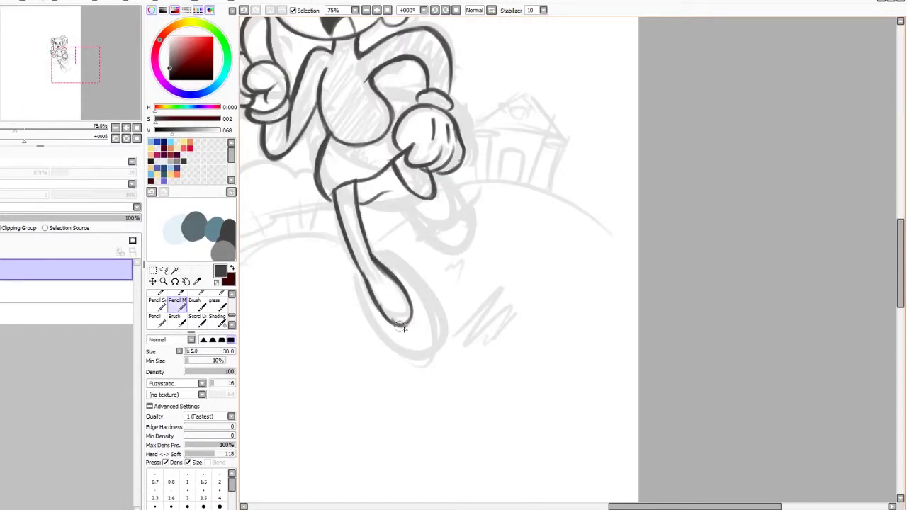
{"action": "scroll", "coordinate": [405, 324], "scroll_direction": "down", "scroll_amount": 3}
{"action": "scroll", "coordinate": [379, 246], "scroll_direction": "up", "scroll_amount": 2}
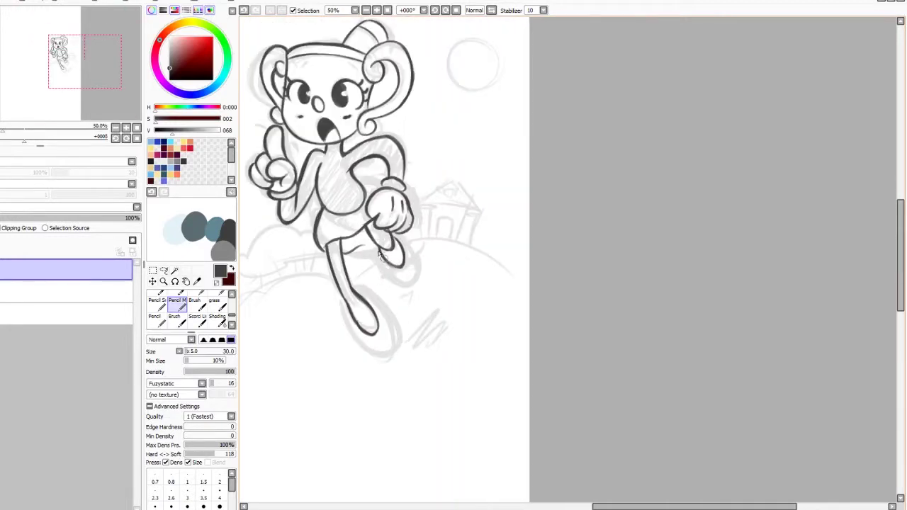
Ink the back foot's shoe around the end of the raised leg.
{"action": "mouse_move", "coordinate": [374, 241]}
{"action": "left_mouse_down"}
{"action": "mouse_move", "coordinate": [381, 269]}
{"action": "mouse_move", "coordinate": [413, 255]}
{"action": "mouse_move", "coordinate": [404, 282]}
{"action": "mouse_move", "coordinate": [415, 281]}
{"action": "mouse_move", "coordinate": [383, 270]}
{"action": "left_mouse_up"}
{"action": "left_click_drag", "start_coordinate": [363, 237], "coordinate": [374, 236]}
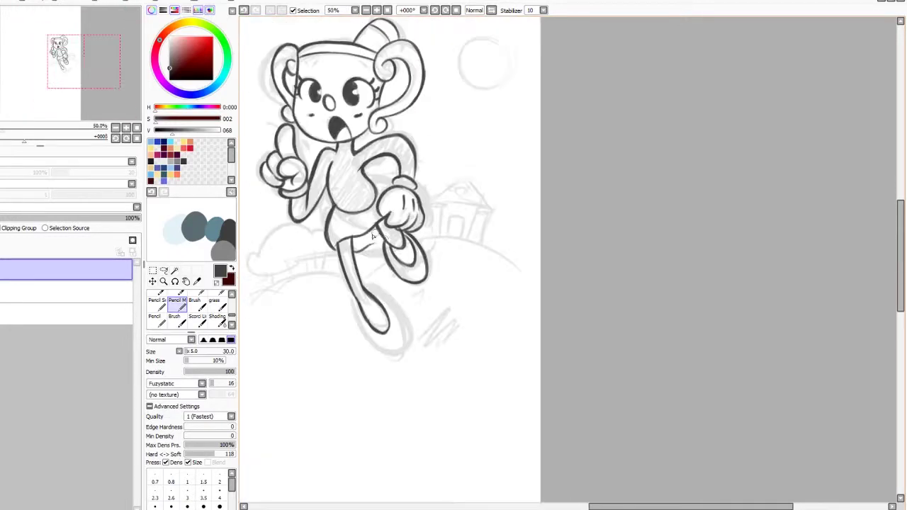
Undo the pointed shape behind the fist and redraw it rounded, adding the contour inside the bent arm.
{"action": "scroll", "coordinate": [365, 238], "scroll_direction": "down", "scroll_amount": 3}
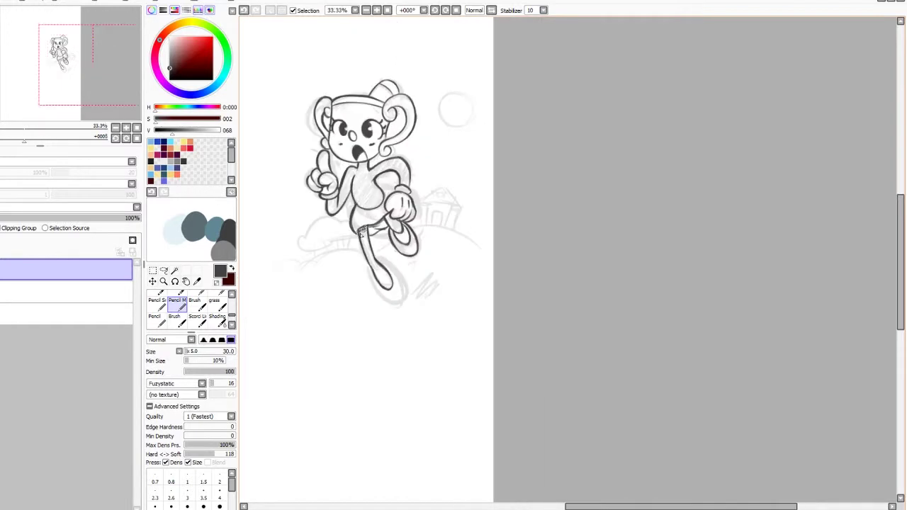
{"action": "scroll", "coordinate": [365, 238], "scroll_direction": "up", "scroll_amount": 3}
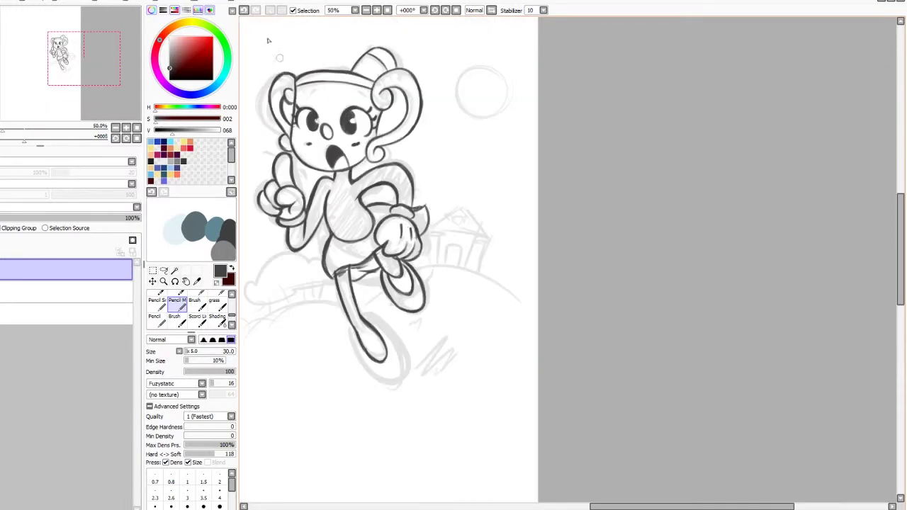
{"action": "left_click", "coordinate": [244, 11]}
{"action": "left_click", "coordinate": [245, 11]}
{"action": "left_click", "coordinate": [245, 11]}
{"action": "left_click_drag", "start_coordinate": [396, 198], "coordinate": [359, 201]}
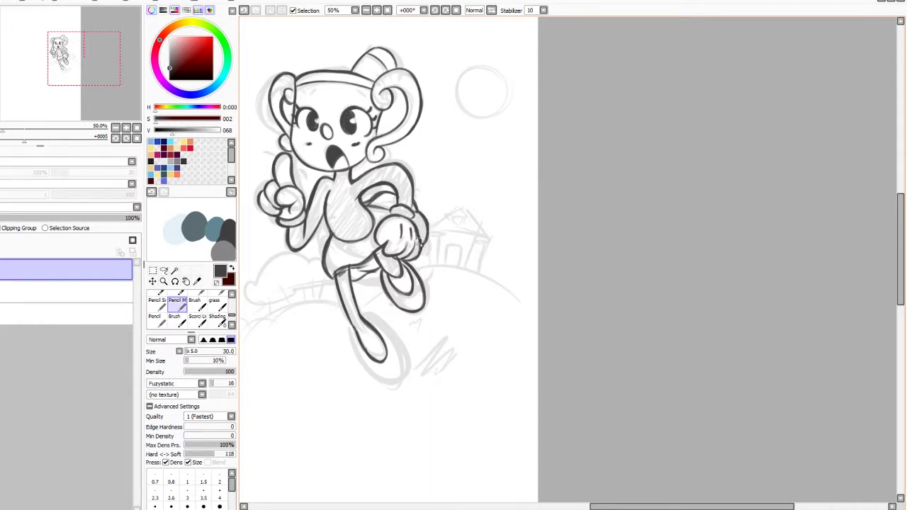
{"action": "scroll", "coordinate": [370, 353], "scroll_direction": "up", "scroll_amount": 3}
{"action": "scroll", "coordinate": [370, 353], "scroll_direction": "down", "scroll_amount": 1}
{"action": "scroll", "coordinate": [370, 353], "scroll_direction": "up", "scroll_amount": 1}
{"action": "scroll", "coordinate": [353, 263], "scroll_direction": "down", "scroll_amount": 4}
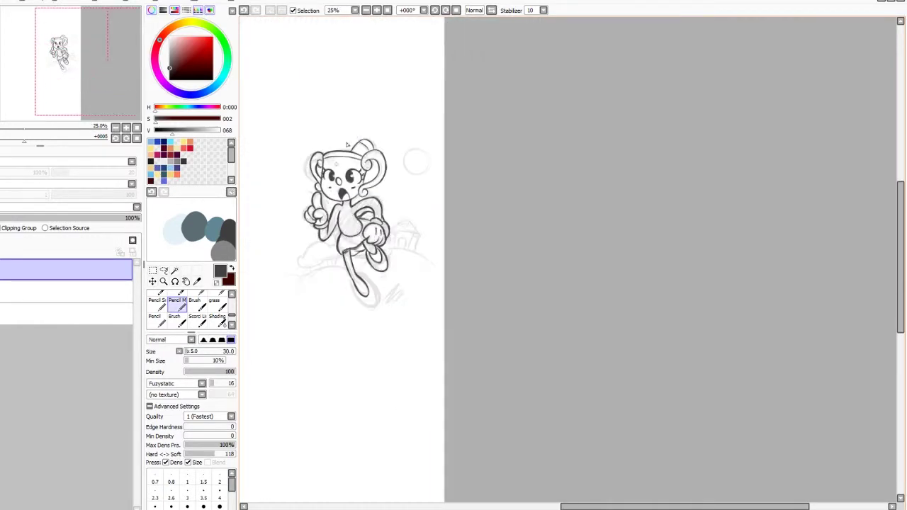
Mirror the canvas view and ink the large oval shoe around the front foot, cleaning up its outline.
{"action": "key", "text": "h"}
{"action": "scroll", "coordinate": [654, 266], "scroll_direction": "up", "scroll_amount": 2}
{"action": "scroll", "coordinate": [655, 267], "scroll_direction": "up", "scroll_amount": 2}
{"action": "mouse_move", "coordinate": [642, 261]}
{"action": "left_mouse_down"}
{"action": "mouse_move", "coordinate": [593, 297]}
{"action": "mouse_move", "coordinate": [628, 270]}
{"action": "mouse_move", "coordinate": [600, 329]}
{"action": "mouse_move", "coordinate": [637, 343]}
{"action": "mouse_move", "coordinate": [626, 354]}
{"action": "mouse_move", "coordinate": [662, 265]}
{"action": "mouse_move", "coordinate": [660, 301]}
{"action": "mouse_move", "coordinate": [598, 358]}
{"action": "mouse_move", "coordinate": [633, 353]}
{"action": "mouse_move", "coordinate": [671, 306]}
{"action": "left_mouse_up"}
{"action": "key", "text": "e"}
{"action": "key", "text": "n"}
{"action": "mouse_move", "coordinate": [663, 273]}
{"action": "left_mouse_down"}
{"action": "mouse_move", "coordinate": [665, 290]}
{"action": "mouse_move", "coordinate": [592, 351]}
{"action": "left_mouse_up"}
{"action": "scroll", "coordinate": [594, 351], "scroll_direction": "down", "scroll_amount": 3}
{"action": "scroll", "coordinate": [552, 257], "scroll_direction": "up", "scroll_amount": 2}
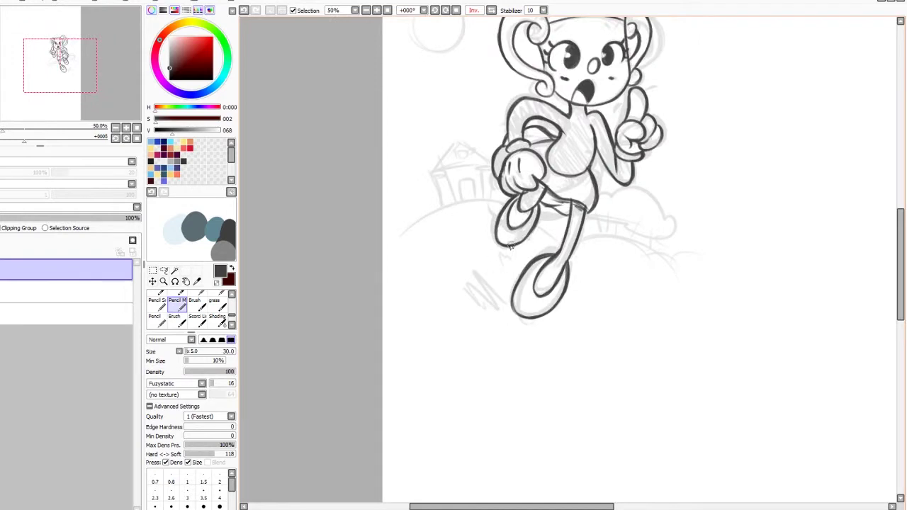
Ink the spiky grass tuft on the ground beside the front foot.
{"action": "scroll", "coordinate": [509, 246], "scroll_direction": "down", "scroll_amount": 3}
{"action": "scroll", "coordinate": [506, 245], "scroll_direction": "up", "scroll_amount": 4}
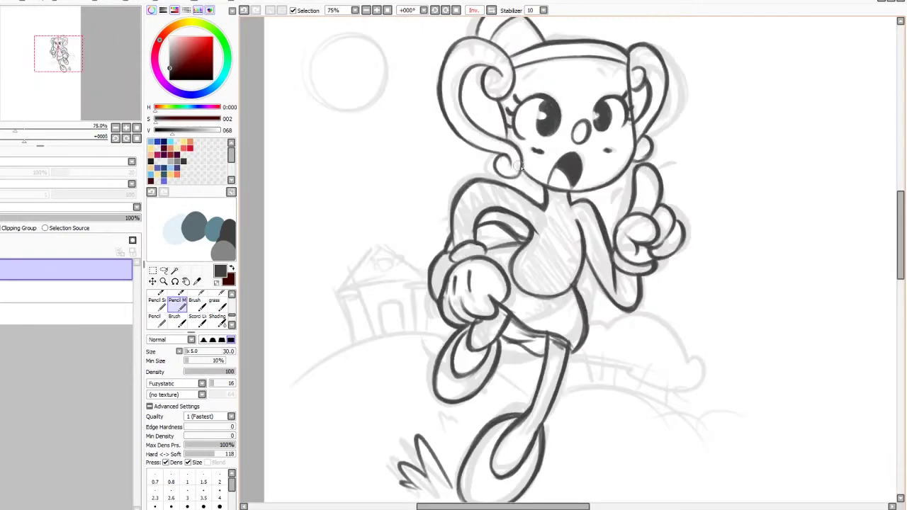
{"action": "scroll", "coordinate": [519, 169], "scroll_direction": "down", "scroll_amount": 2}
{"action": "scroll", "coordinate": [519, 168], "scroll_direction": "up", "scroll_amount": 2}
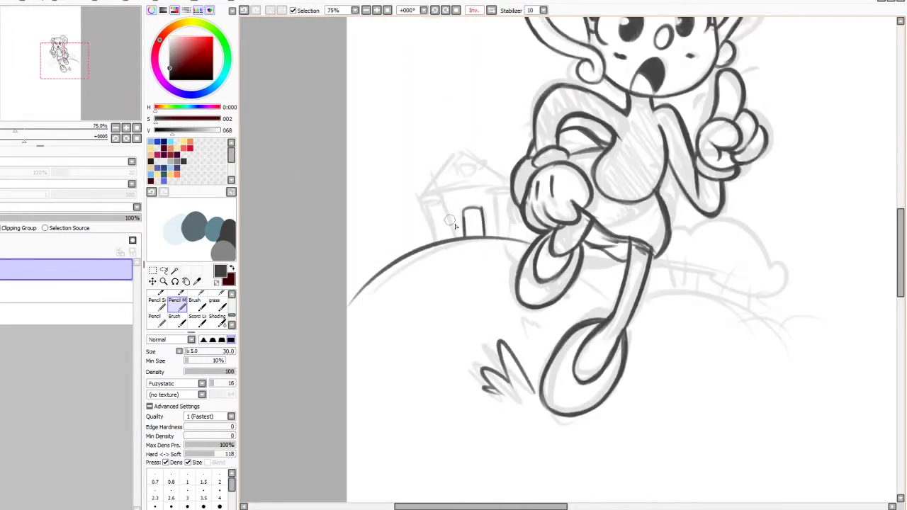
{"action": "scroll", "coordinate": [548, 173], "scroll_direction": "down", "scroll_amount": 4}
{"action": "scroll", "coordinate": [549, 173], "scroll_direction": "up", "scroll_amount": 4}
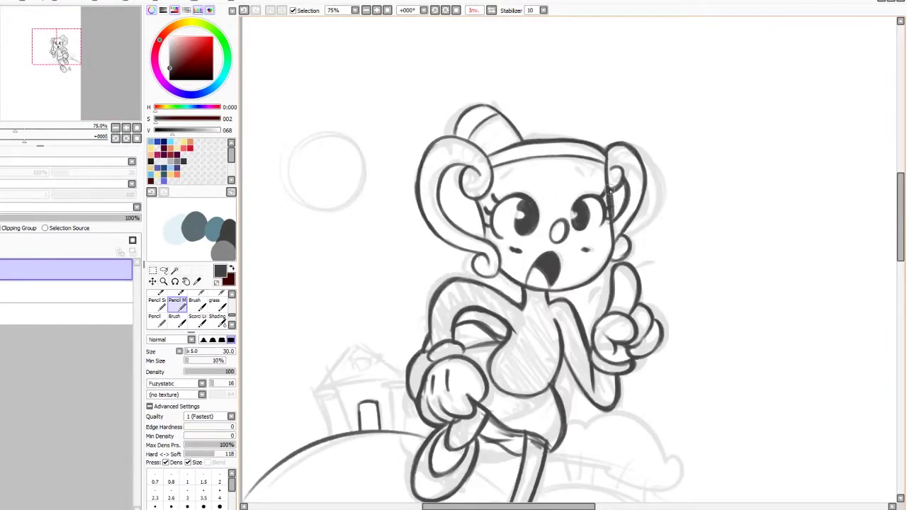
{"action": "scroll", "coordinate": [408, 163], "scroll_direction": "down", "scroll_amount": 2}
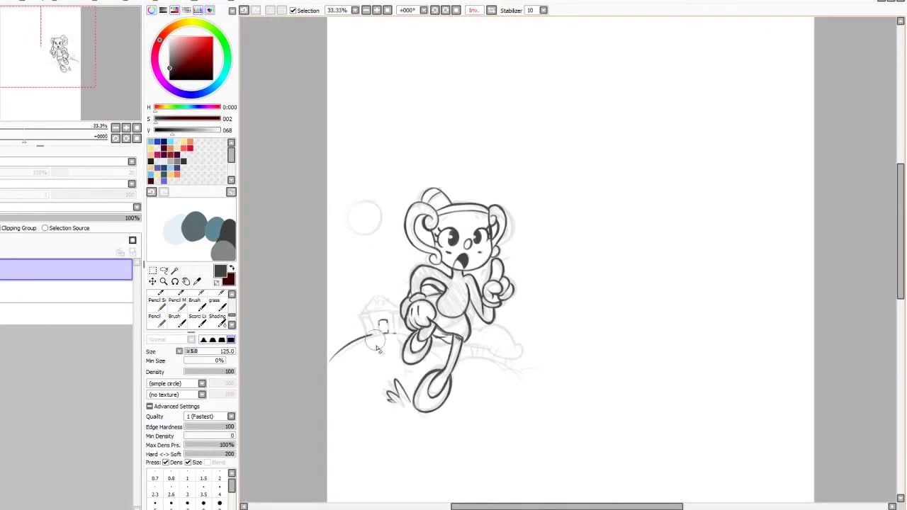
{"action": "scroll", "coordinate": [390, 333], "scroll_direction": "down", "scroll_amount": 2}
{"action": "scroll", "coordinate": [397, 250], "scroll_direction": "up", "scroll_amount": 4}
{"action": "left_click_drag", "start_coordinate": [396, 236], "coordinate": [405, 271]}
{"action": "scroll", "coordinate": [402, 268], "scroll_direction": "down", "scroll_amount": 2}
{"action": "scroll", "coordinate": [402, 277], "scroll_direction": "up", "scroll_amount": 2}
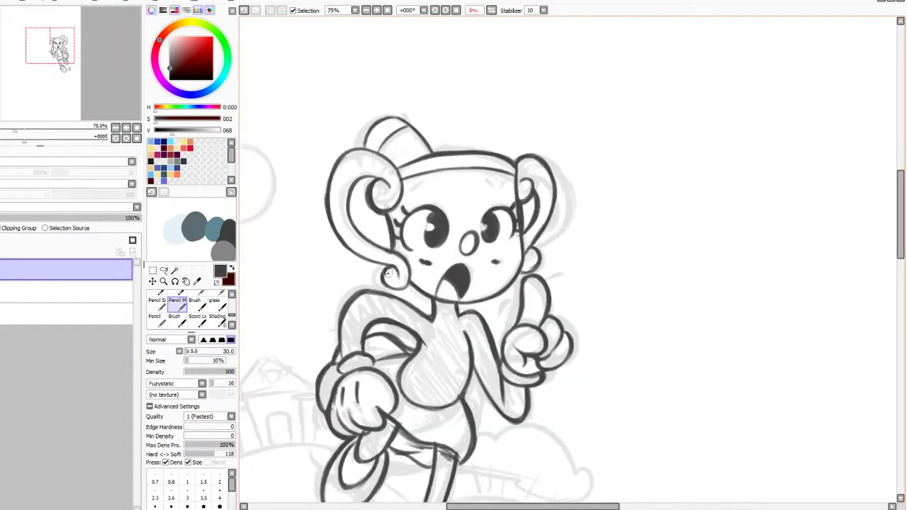
Return the mirrored view to normal and ink the curved hill behind the raised foot on a new layer.
{"action": "scroll", "coordinate": [398, 278], "scroll_direction": "down", "scroll_amount": 2}
{"action": "scroll", "coordinate": [454, 254], "scroll_direction": "up", "scroll_amount": 2}
{"action": "scroll", "coordinate": [454, 246], "scroll_direction": "down", "scroll_amount": 2}
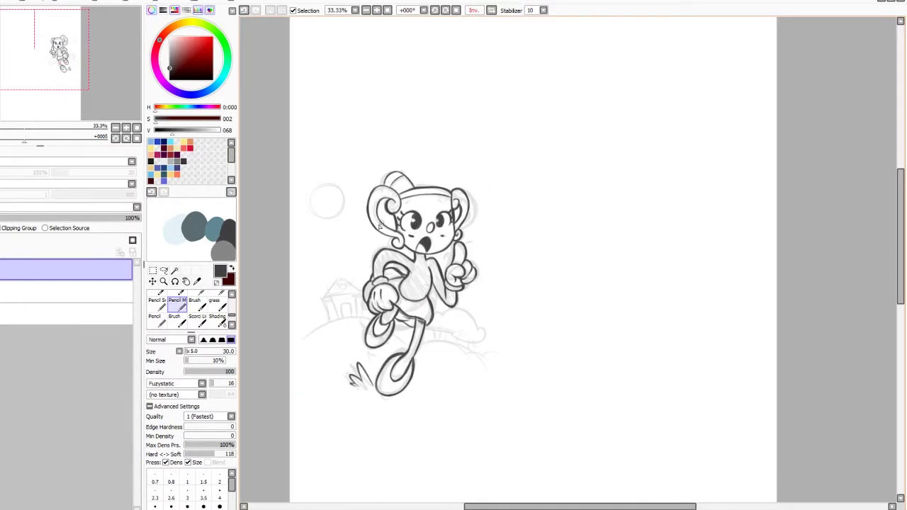
{"action": "scroll", "coordinate": [324, 197], "scroll_direction": "up", "scroll_amount": 3}
{"action": "scroll", "coordinate": [331, 166], "scroll_direction": "down", "scroll_amount": 2}
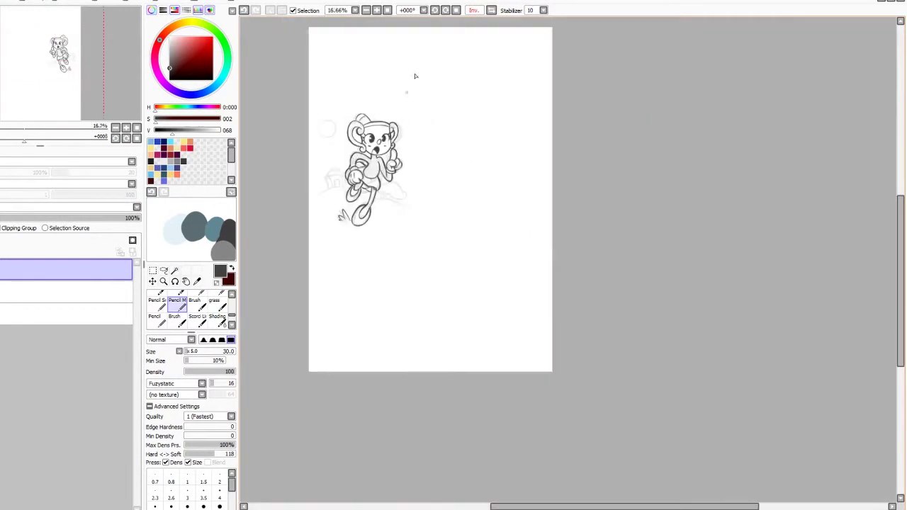
{"action": "scroll", "coordinate": [415, 77], "scroll_direction": "up", "scroll_amount": 2}
{"action": "scroll", "coordinate": [454, 213], "scroll_direction": "down", "scroll_amount": 2}
{"action": "scroll", "coordinate": [483, 246], "scroll_direction": "up", "scroll_amount": 1}
{"action": "left_click_drag", "start_coordinate": [475, 241], "coordinate": [577, 270]}
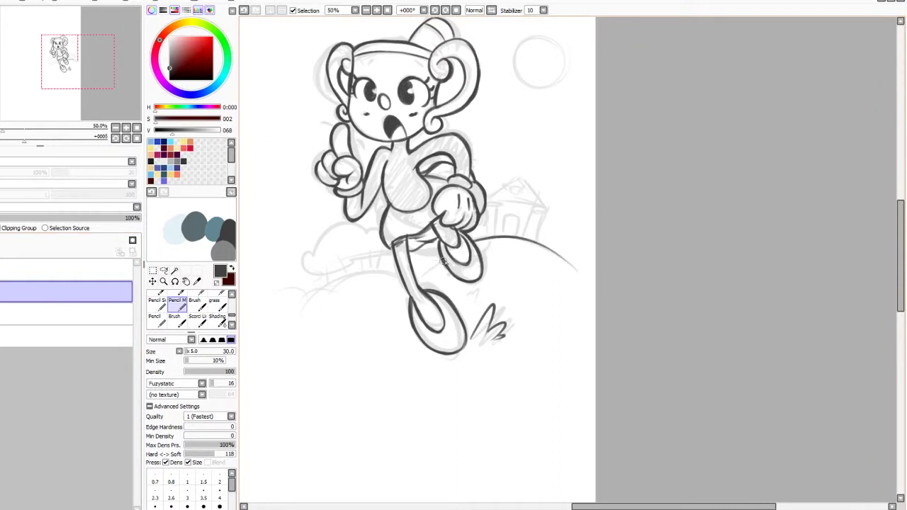
Ink the remaining scenery: a second hill with bush and bridge, flat-based clouds on both sides of the character and a small sky circle.
{"action": "mouse_move", "coordinate": [297, 309]}
{"action": "left_mouse_down"}
{"action": "mouse_move", "coordinate": [394, 257]}
{"action": "mouse_move", "coordinate": [317, 249]}
{"action": "left_mouse_up"}
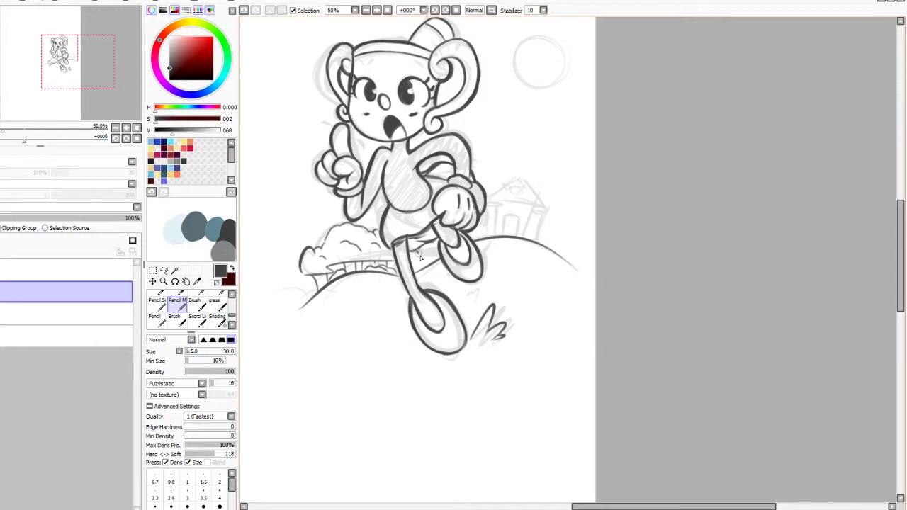
{"action": "scroll", "coordinate": [425, 142], "scroll_direction": "down", "scroll_amount": 3}
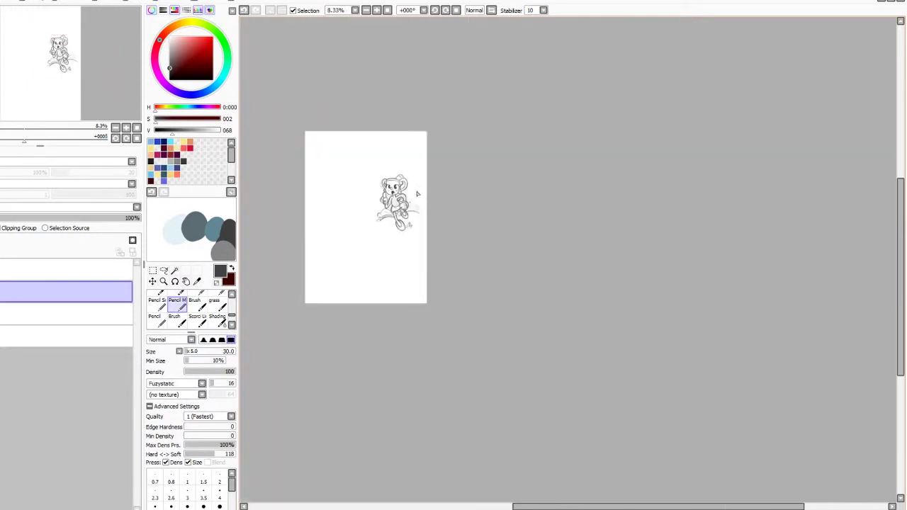
{"action": "scroll", "coordinate": [426, 257], "scroll_direction": "up", "scroll_amount": 2}
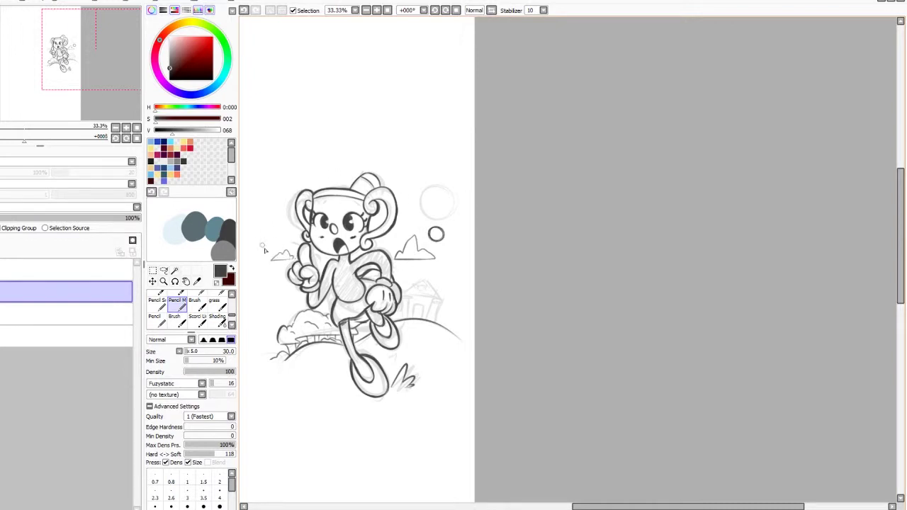
Lower the opacity of the rough sketch layer and make the scenery line layer active again.
{"action": "left_click", "coordinate": [1, 313]}
{"action": "left_click", "coordinate": [2, 313]}
{"action": "left_click", "coordinate": [28, 313]}
{"action": "left_click_drag", "start_coordinate": [9, 219], "coordinate": [1, 219]}
{"action": "left_click", "coordinate": [28, 291]}
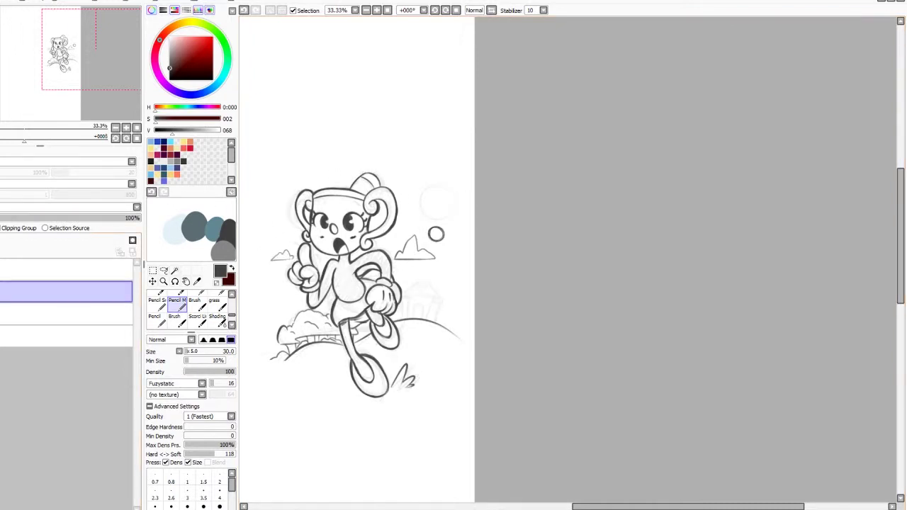
Ink the small temple on the hill with two capped columns, a doorway and a triangular roof.
{"action": "scroll", "coordinate": [411, 296], "scroll_direction": "down", "scroll_amount": 1}
{"action": "scroll", "coordinate": [418, 305], "scroll_direction": "up", "scroll_amount": 3}
{"action": "left_click_drag", "start_coordinate": [430, 297], "coordinate": [437, 270]}
{"action": "left_click_drag", "start_coordinate": [441, 302], "coordinate": [448, 275]}
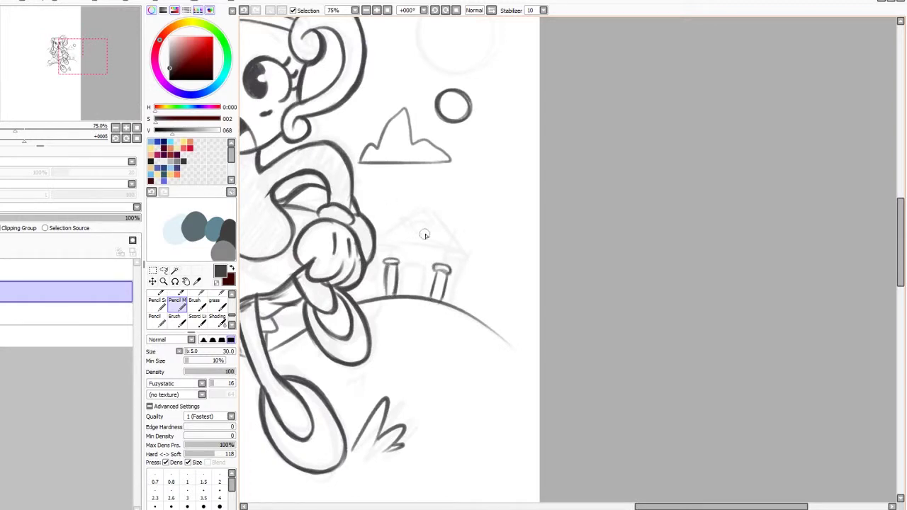
{"action": "mouse_move", "coordinate": [408, 299]}
{"action": "left_mouse_down"}
{"action": "mouse_move", "coordinate": [408, 265]}
{"action": "mouse_move", "coordinate": [421, 268]}
{"action": "mouse_move", "coordinate": [394, 262]}
{"action": "mouse_move", "coordinate": [428, 238]}
{"action": "mouse_move", "coordinate": [378, 261]}
{"action": "left_mouse_up"}
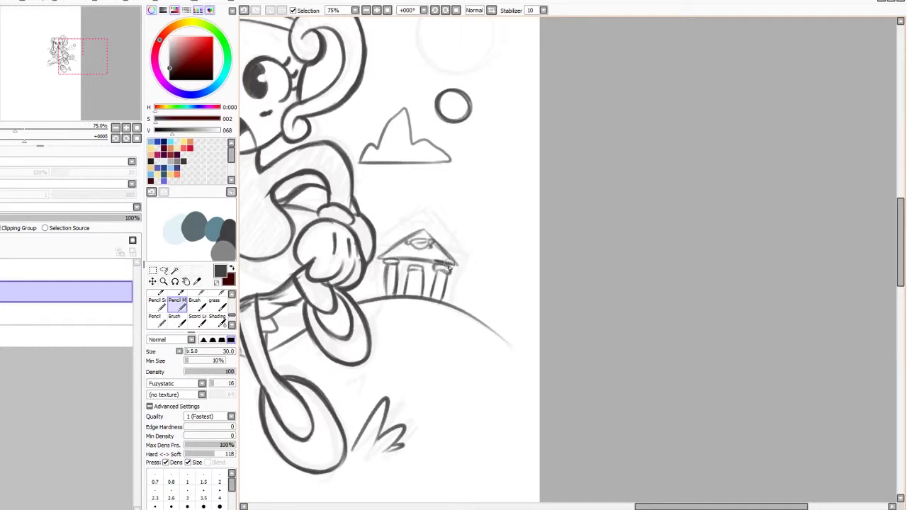
Undo the last temple strokes, then thicken the roof lines and fill the doorway with dark hatching.
{"action": "mouse_move", "coordinate": [410, 281]}
{"action": "left_mouse_down"}
{"action": "mouse_move", "coordinate": [417, 295]}
{"action": "mouse_move", "coordinate": [407, 286]}
{"action": "mouse_move", "coordinate": [456, 285]}
{"action": "mouse_move", "coordinate": [435, 261]}
{"action": "left_mouse_up"}
{"action": "left_click", "coordinate": [244, 10]}
{"action": "left_click", "coordinate": [244, 10]}
{"action": "scroll", "coordinate": [412, 178], "scroll_direction": "up", "scroll_amount": 1}
{"action": "scroll", "coordinate": [459, 288], "scroll_direction": "down", "scroll_amount": 1}
{"action": "scroll", "coordinate": [434, 258], "scroll_direction": "down", "scroll_amount": 2}
{"action": "scroll", "coordinate": [430, 271], "scroll_direction": "up", "scroll_amount": 4}
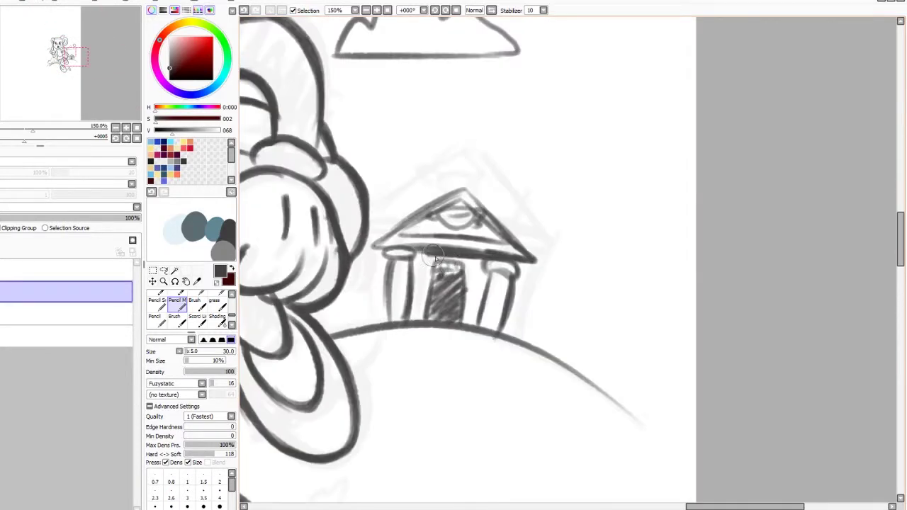
Hide the rough sketch layer and make the top line art layer active.
{"action": "scroll", "coordinate": [431, 266], "scroll_direction": "down", "scroll_amount": 1}
{"action": "scroll", "coordinate": [434, 245], "scroll_direction": "down", "scroll_amount": 2}
{"action": "scroll", "coordinate": [456, 253], "scroll_direction": "up", "scroll_amount": 1}
{"action": "scroll", "coordinate": [455, 254], "scroll_direction": "down", "scroll_amount": 2}
{"action": "scroll", "coordinate": [439, 226], "scroll_direction": "up", "scroll_amount": 1}
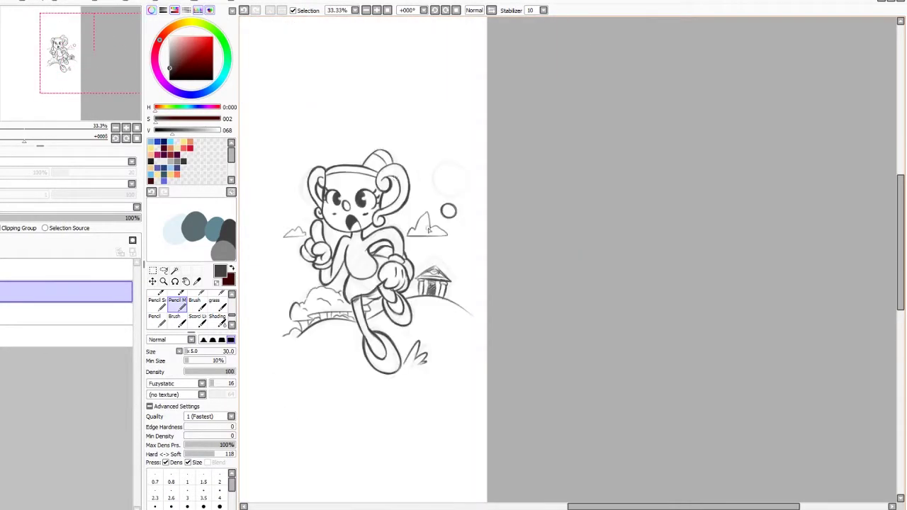
{"action": "scroll", "coordinate": [433, 208], "scroll_direction": "down", "scroll_amount": 1}
{"action": "scroll", "coordinate": [433, 207], "scroll_direction": "down", "scroll_amount": 1}
{"action": "left_click", "coordinate": [71, 314]}
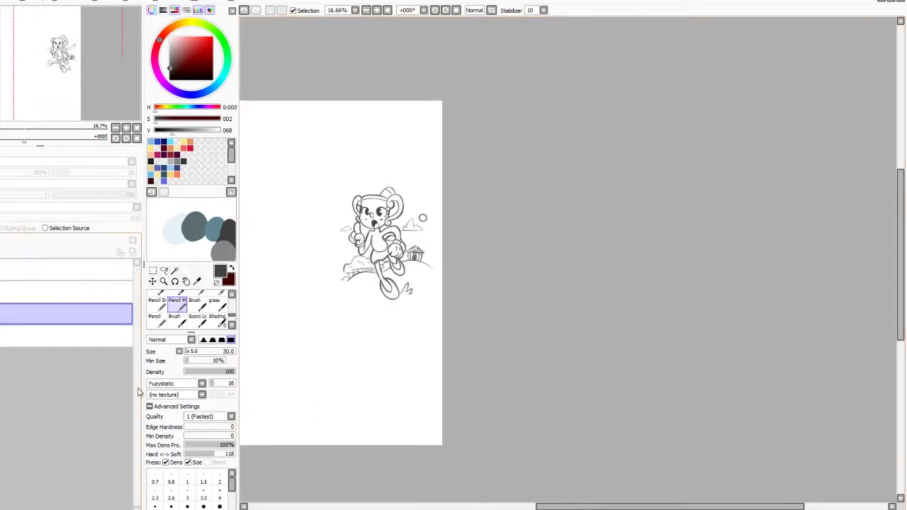
{"action": "left_click", "coordinate": [333, 509]}
{"action": "left_click", "coordinate": [901, 2]}
{"action": "left_click", "coordinate": [2, 337]}
{"action": "left_click", "coordinate": [1, 337]}
{"action": "left_click", "coordinate": [25, 279]}
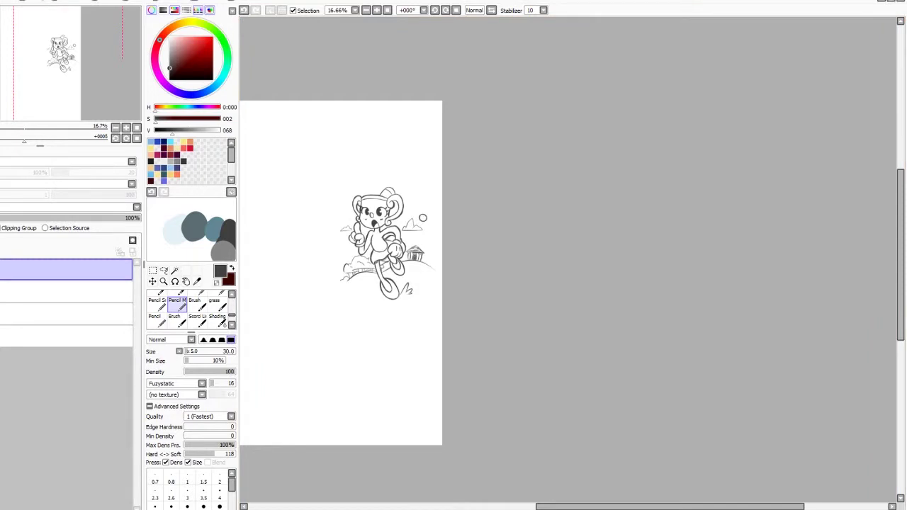
Look over the earlier drawings on the other canvas and set the painting colour to pale cream.
{"action": "left_click", "coordinate": [152, 271]}
{"action": "left_click_drag", "start_coordinate": [450, 170], "coordinate": [314, 328]}
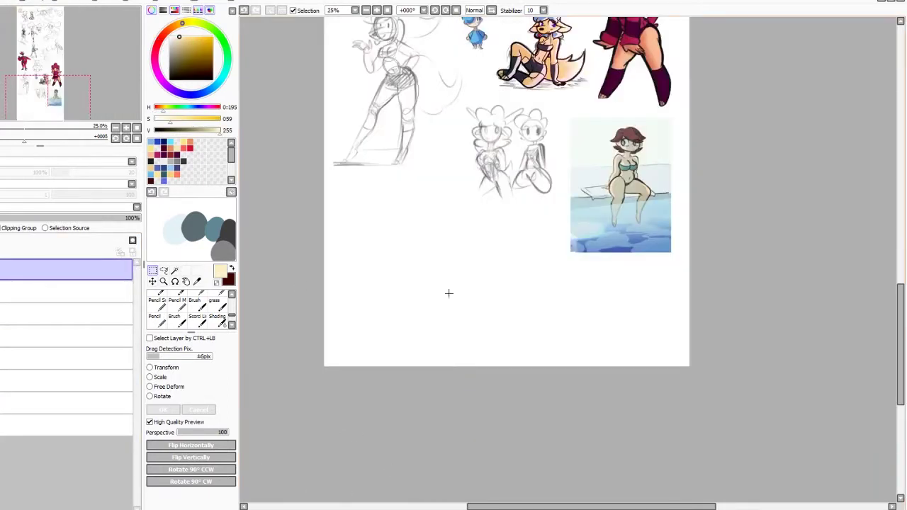
{"action": "scroll", "coordinate": [457, 291], "scroll_direction": "down", "scroll_amount": 3}
{"action": "scroll", "coordinate": [534, 141], "scroll_direction": "up", "scroll_amount": 2}
{"action": "scroll", "coordinate": [541, 424], "scroll_direction": "up", "scroll_amount": 2}
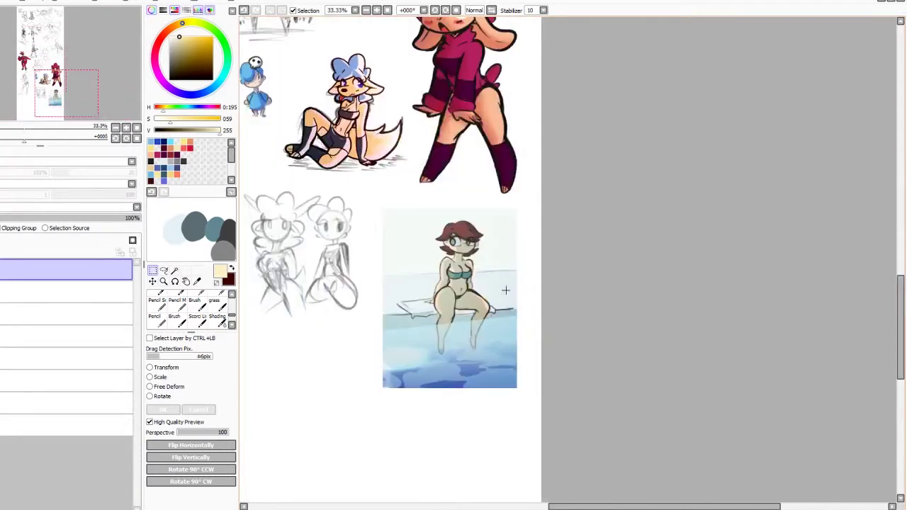
{"action": "scroll", "coordinate": [507, 290], "scroll_direction": "down", "scroll_amount": 3}
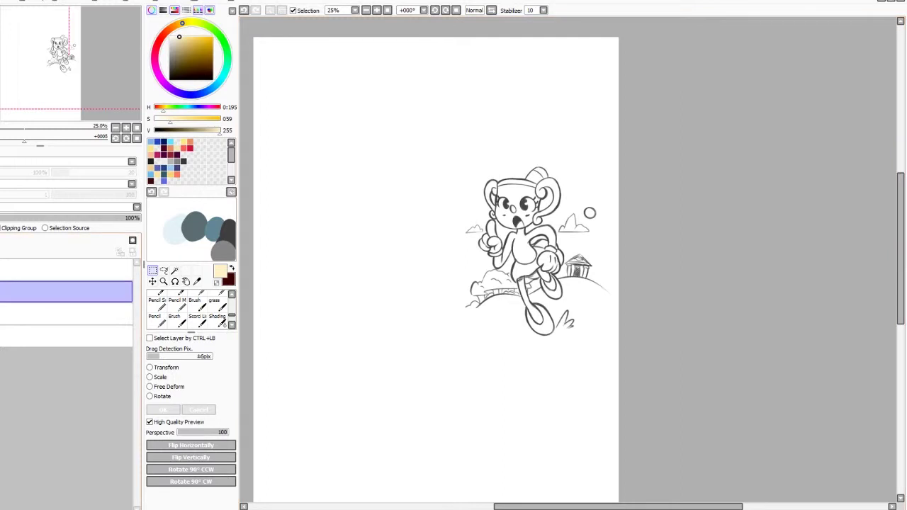
Flood a layer beneath the character lines with cream and select everything outside the character with the Magic Wand at colour difference 29.
{"action": "scroll", "coordinate": [188, 309], "scroll_direction": "up", "scroll_amount": 5}
{"action": "left_click", "coordinate": [161, 305]}
{"action": "left_click", "coordinate": [411, 241]}
{"action": "left_click", "coordinate": [174, 271]}
{"action": "left_click", "coordinate": [564, 215]}
{"action": "scroll", "coordinate": [563, 213], "scroll_direction": "up", "scroll_amount": 2}
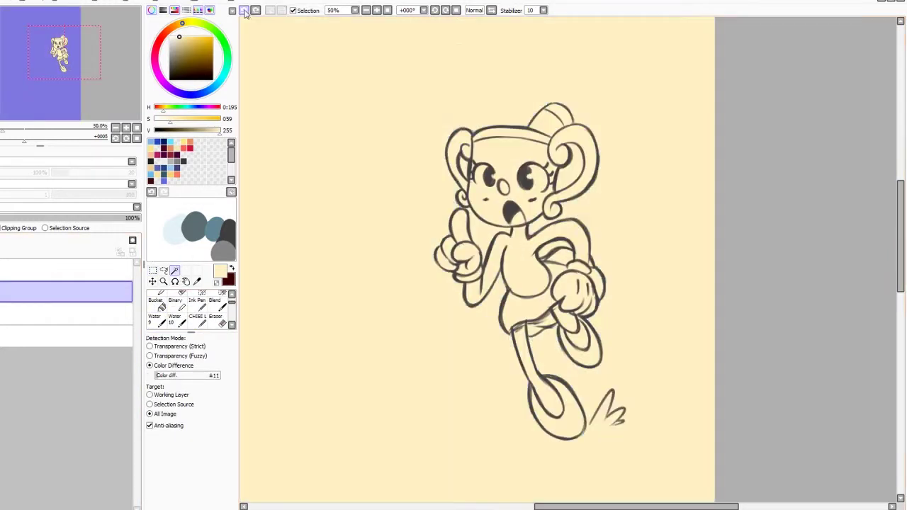
{"action": "scroll", "coordinate": [481, 226], "scroll_direction": "down", "scroll_amount": 1}
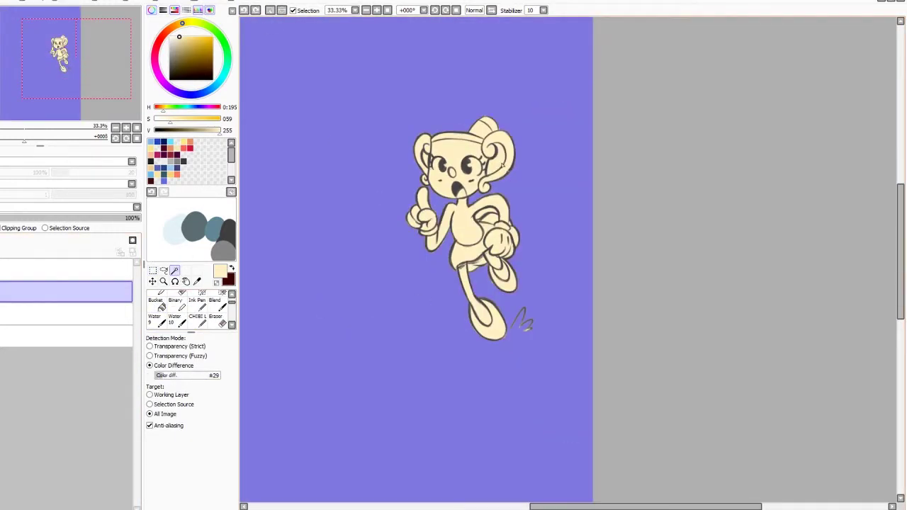
Paint the grass tuft into the selection with a size 40 selection brush.
{"action": "scroll", "coordinate": [358, 218], "scroll_direction": "down", "scroll_amount": 1}
{"action": "left_click", "coordinate": [197, 293]}
{"action": "scroll", "coordinate": [466, 309], "scroll_direction": "up", "scroll_amount": 4}
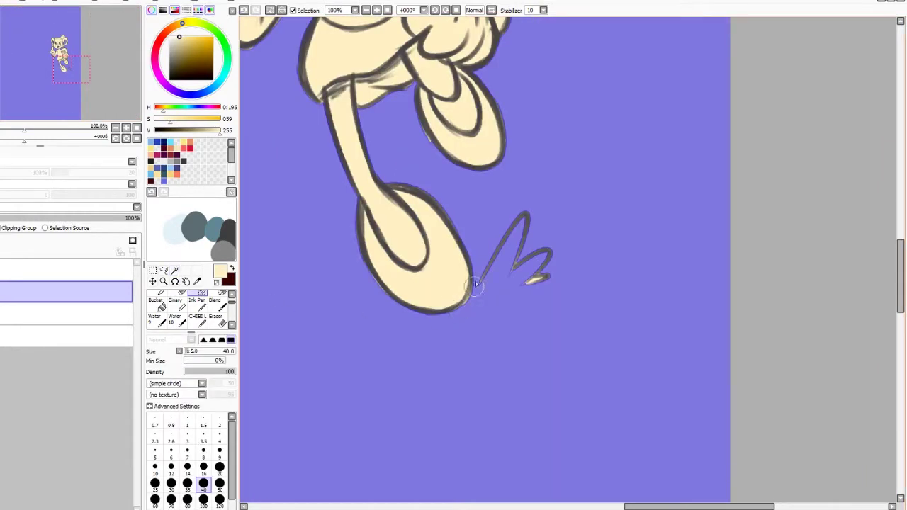
{"action": "mouse_move", "coordinate": [538, 249]}
{"action": "left_mouse_down"}
{"action": "mouse_move", "coordinate": [534, 222]}
{"action": "mouse_move", "coordinate": [490, 247]}
{"action": "left_mouse_up"}
{"action": "scroll", "coordinate": [392, 312], "scroll_direction": "down", "scroll_amount": 2}
{"action": "scroll", "coordinate": [403, 218], "scroll_direction": "up", "scroll_amount": 2}
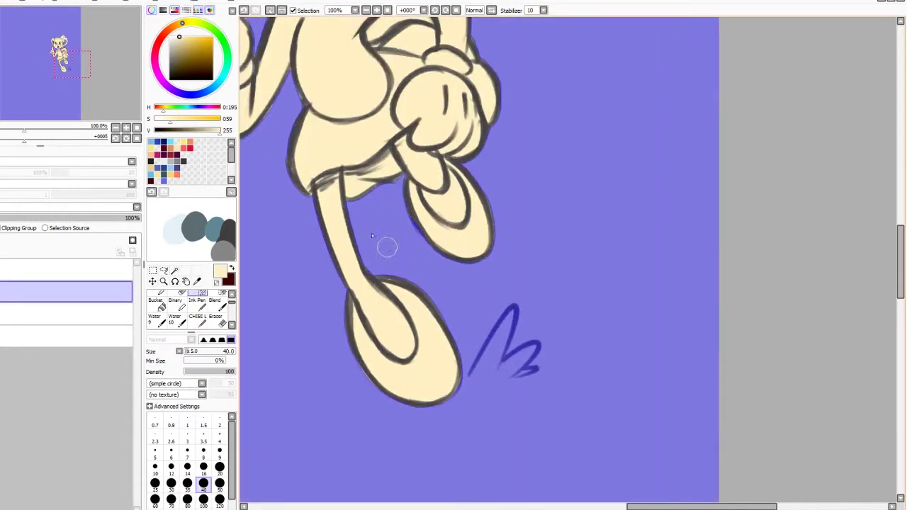
Touch up the selection edges around the legs, raised finger and lower handle curl.
{"action": "scroll", "coordinate": [387, 246], "scroll_direction": "down", "scroll_amount": 2}
{"action": "scroll", "coordinate": [312, 142], "scroll_direction": "up", "scroll_amount": 3}
{"action": "scroll", "coordinate": [301, 134], "scroll_direction": "down", "scroll_amount": 1}
{"action": "scroll", "coordinate": [272, 196], "scroll_direction": "up", "scroll_amount": 1}
{"action": "scroll", "coordinate": [330, 292], "scroll_direction": "down", "scroll_amount": 2}
{"action": "scroll", "coordinate": [292, 239], "scroll_direction": "up", "scroll_amount": 2}
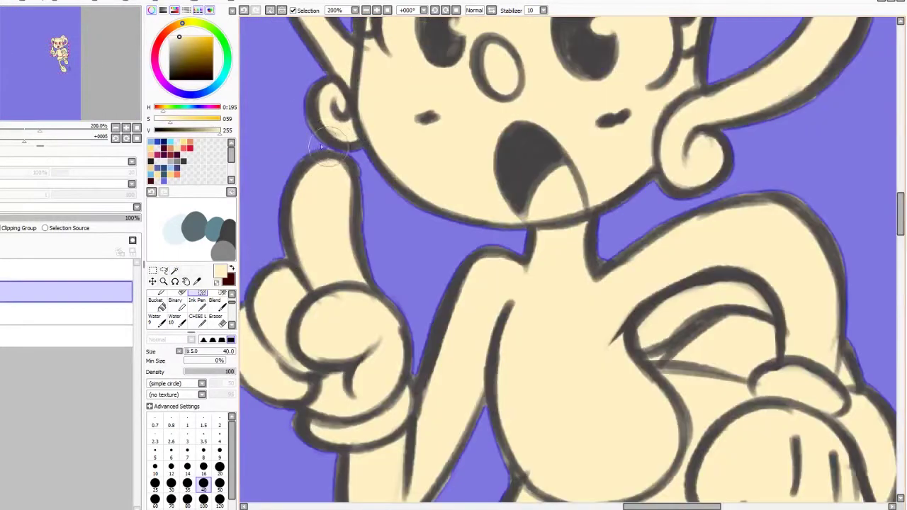
{"action": "scroll", "coordinate": [298, 213], "scroll_direction": "down", "scroll_amount": 1}
{"action": "scroll", "coordinate": [283, 227], "scroll_direction": "down", "scroll_amount": 1}
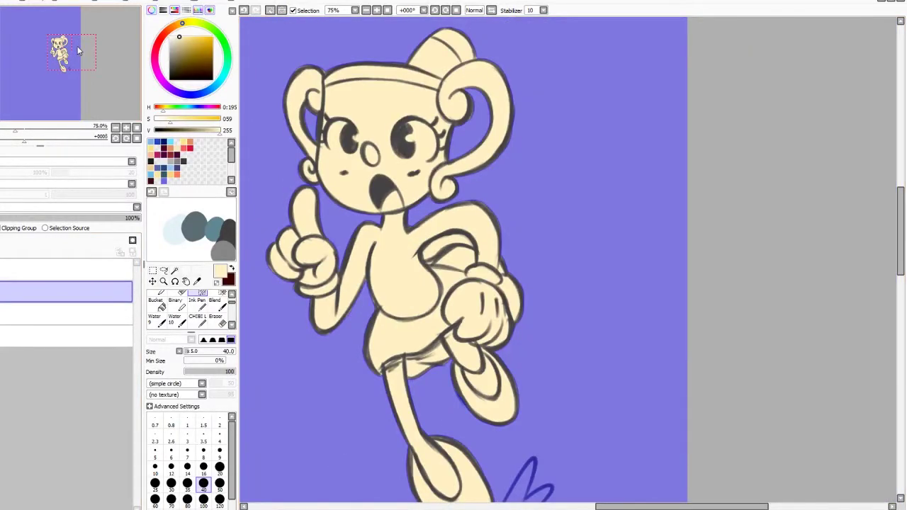
Finish refining the outside selection and clear the cream from it, leaving only the character filled.
{"action": "scroll", "coordinate": [400, 233], "scroll_direction": "up", "scroll_amount": 2}
{"action": "scroll", "coordinate": [397, 234], "scroll_direction": "down", "scroll_amount": 1}
{"action": "mouse_move", "coordinate": [445, 223]}
{"action": "left_mouse_down"}
{"action": "mouse_move", "coordinate": [407, 213]}
{"action": "mouse_move", "coordinate": [383, 234]}
{"action": "left_mouse_up"}
{"action": "scroll", "coordinate": [384, 234], "scroll_direction": "down", "scroll_amount": 1}
{"action": "scroll", "coordinate": [383, 234], "scroll_direction": "up", "scroll_amount": 1}
{"action": "scroll", "coordinate": [384, 234], "scroll_direction": "down", "scroll_amount": 3}
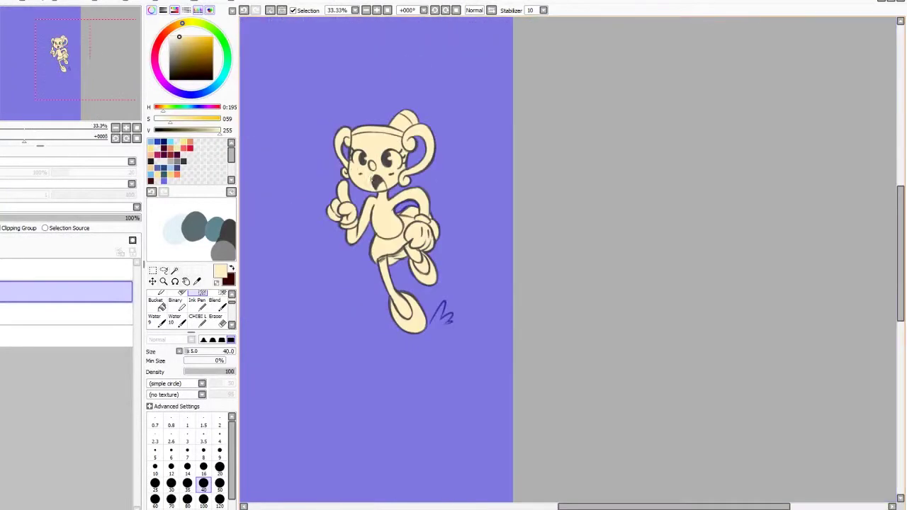
{"action": "left_click", "coordinate": [152, 272]}
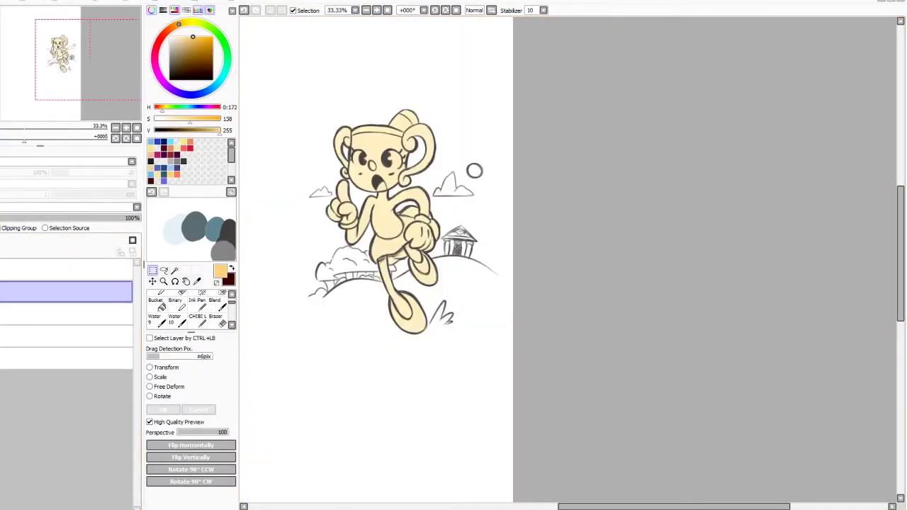
Add a new layer and colour the tip of the rounded shape behind the head light orange with the size 45 Pencil.
{"action": "left_click", "coordinate": [66, 314]}
{"action": "key", "text": "ctrl+shift+n"}
{"action": "left_click", "coordinate": [199, 320]}
{"action": "left_click", "coordinate": [198, 304]}
{"action": "scroll", "coordinate": [191, 310], "scroll_direction": "up", "scroll_amount": 1}
{"action": "left_click", "coordinate": [157, 300]}
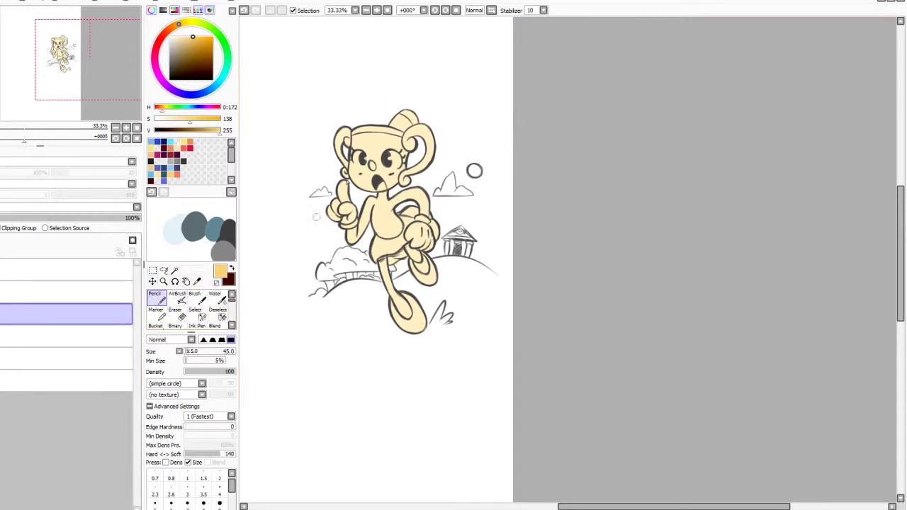
{"action": "scroll", "coordinate": [394, 120], "scroll_direction": "up", "scroll_amount": 2}
{"action": "mouse_move", "coordinate": [432, 109]}
{"action": "left_mouse_down"}
{"action": "mouse_move", "coordinate": [444, 124]}
{"action": "mouse_move", "coordinate": [417, 101]}
{"action": "mouse_move", "coordinate": [433, 121]}
{"action": "left_mouse_up"}
{"action": "scroll", "coordinate": [428, 117], "scroll_direction": "down", "scroll_amount": 2}
{"action": "scroll", "coordinate": [454, 146], "scroll_direction": "up", "scroll_amount": 1}
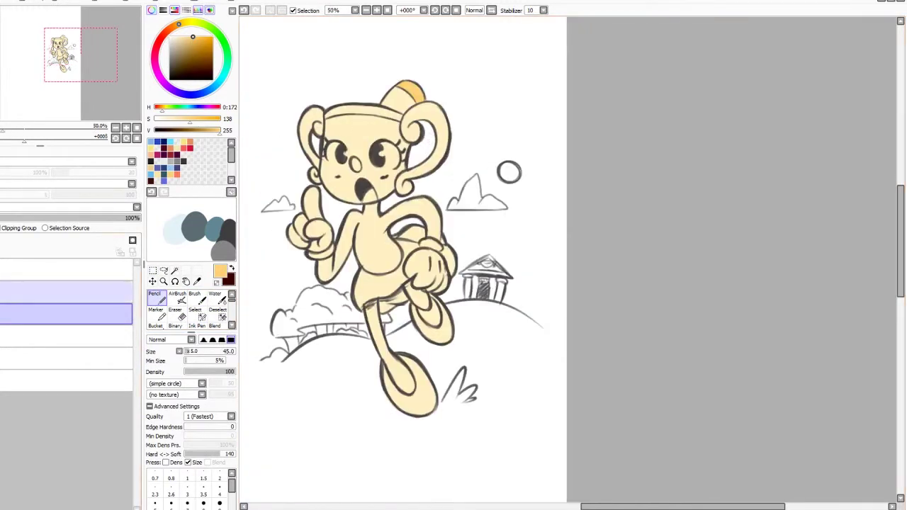
Ink two short slanted worried eyebrows on the top line layer in dark grey, undoing and redrawing poor strokes.
{"action": "left_click", "coordinate": [66, 270]}
{"action": "scroll", "coordinate": [162, 315], "scroll_direction": "down", "scroll_amount": 6}
{"action": "scroll", "coordinate": [161, 315], "scroll_direction": "up", "scroll_amount": 2}
{"action": "left_click", "coordinate": [176, 325]}
{"action": "right_click", "coordinate": [382, 154]}
{"action": "scroll", "coordinate": [383, 154], "scroll_direction": "up", "scroll_amount": 1}
{"action": "left_click", "coordinate": [245, 11]}
{"action": "left_click_drag", "start_coordinate": [380, 108], "coordinate": [402, 125]}
{"action": "left_click", "coordinate": [243, 12]}
{"action": "right_click", "coordinate": [356, 190]}
{"action": "left_click", "coordinate": [245, 10]}
{"action": "left_click_drag", "start_coordinate": [323, 104], "coordinate": [304, 121]}
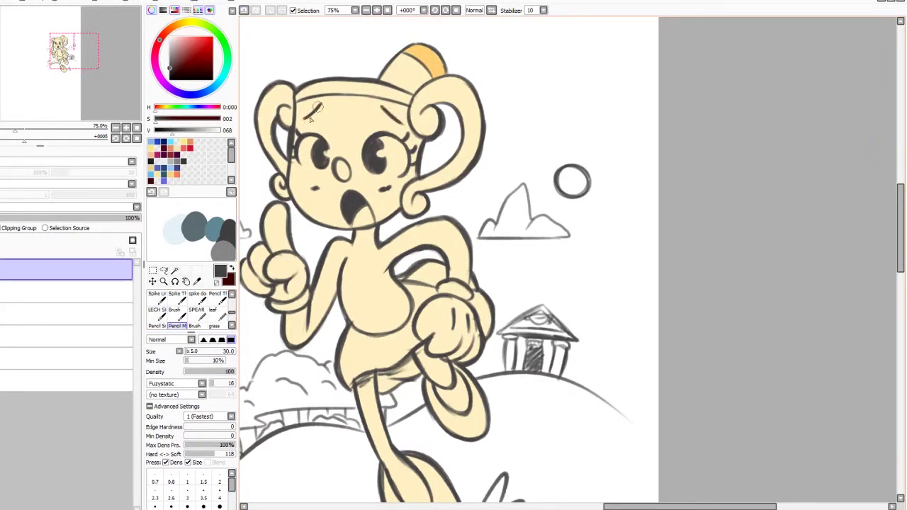
Draw a squarish speech bubble with a small pointed tail beside the character's head.
{"action": "scroll", "coordinate": [362, 136], "scroll_direction": "down", "scroll_amount": 4}
{"action": "scroll", "coordinate": [360, 117], "scroll_direction": "up", "scroll_amount": 5}
{"action": "scroll", "coordinate": [331, 167], "scroll_direction": "down", "scroll_amount": 3}
{"action": "scroll", "coordinate": [319, 167], "scroll_direction": "up", "scroll_amount": 1}
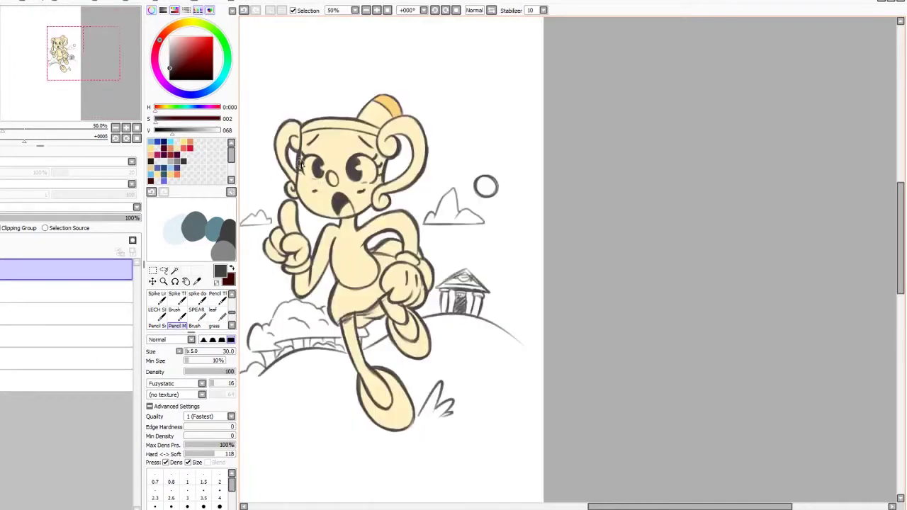
{"action": "scroll", "coordinate": [354, 173], "scroll_direction": "down", "scroll_amount": 2}
{"action": "scroll", "coordinate": [307, 156], "scroll_direction": "up", "scroll_amount": 1}
{"action": "mouse_move", "coordinate": [307, 156]}
{"action": "left_mouse_down"}
{"action": "mouse_move", "coordinate": [342, 180]}
{"action": "mouse_move", "coordinate": [301, 162]}
{"action": "mouse_move", "coordinate": [348, 202]}
{"action": "left_mouse_up"}
{"action": "mouse_move", "coordinate": [305, 161]}
{"action": "left_mouse_down"}
{"action": "mouse_move", "coordinate": [344, 180]}
{"action": "mouse_move", "coordinate": [311, 170]}
{"action": "left_mouse_up"}
{"action": "left_click_drag", "start_coordinate": [313, 166], "coordinate": [317, 168]}
{"action": "mouse_move", "coordinate": [318, 166]}
{"action": "left_mouse_down"}
{"action": "mouse_move", "coordinate": [329, 174]}
{"action": "mouse_move", "coordinate": [335, 165]}
{"action": "left_mouse_up"}
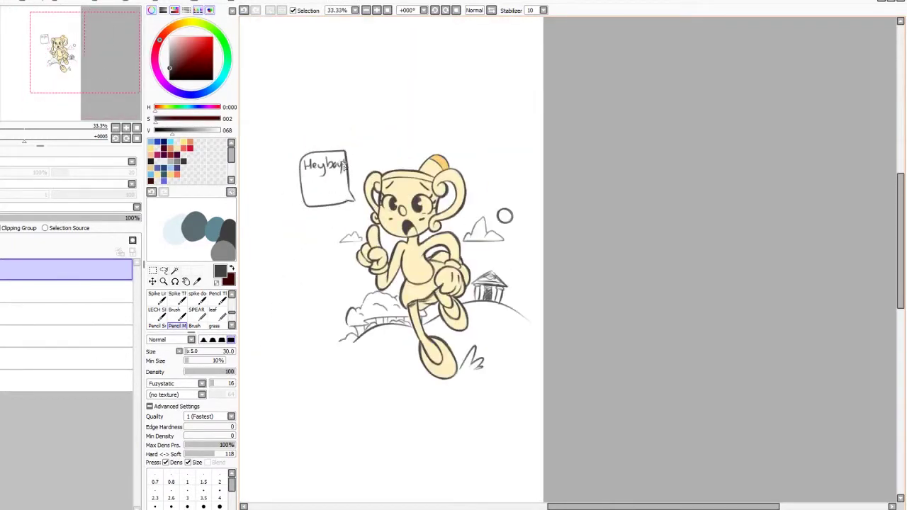
{"action": "key", "text": "ctrl+z"}
{"action": "key", "text": "ctrl+z"}
{"action": "key", "text": "ctrl+z"}
{"action": "key", "text": "ctrl+z"}
{"action": "key", "text": "ctrl+z"}
{"action": "key", "text": "ctrl+z"}
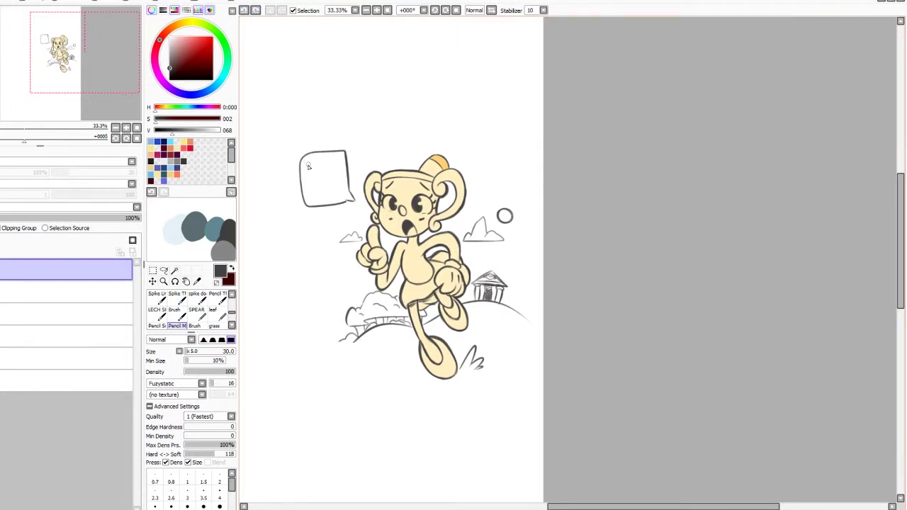
Hand-letter "Hey! Wait up boys!" inside the speech bubble in dark grey with the size 30 Pencil.
{"action": "left_click_drag", "start_coordinate": [312, 158], "coordinate": [312, 170]}
{"action": "left_click_drag", "start_coordinate": [319, 158], "coordinate": [319, 170]}
{"action": "left_click_drag", "start_coordinate": [312, 165], "coordinate": [319, 164]}
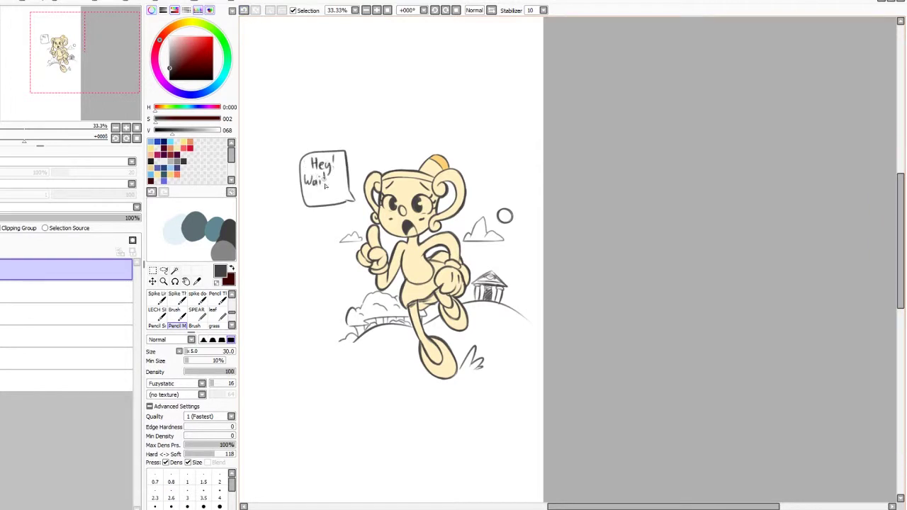
{"action": "scroll", "coordinate": [340, 187], "scroll_direction": "up", "scroll_amount": 3}
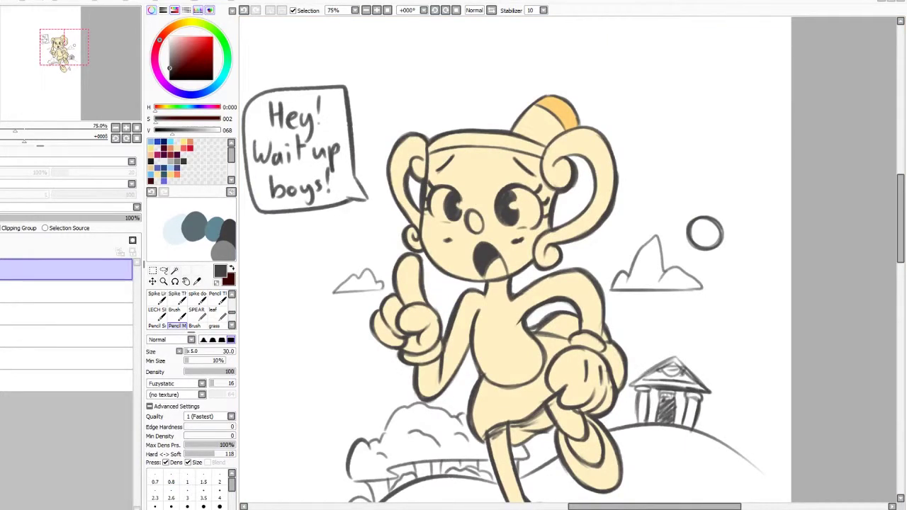
On the light orange colour layer, fill both curls on the head and both shoes with the orange sampled from the bun tip.
{"action": "scroll", "coordinate": [465, 137], "scroll_direction": "down", "scroll_amount": 2}
{"action": "left_click", "coordinate": [67, 314]}
{"action": "right_click", "coordinate": [441, 105]}
{"action": "mouse_move", "coordinate": [345, 144]}
{"action": "left_mouse_down"}
{"action": "mouse_move", "coordinate": [347, 130]}
{"action": "mouse_move", "coordinate": [343, 177]}
{"action": "left_mouse_up"}
{"action": "mouse_move", "coordinate": [432, 205]}
{"action": "left_mouse_down"}
{"action": "mouse_move", "coordinate": [465, 141]}
{"action": "mouse_move", "coordinate": [454, 127]}
{"action": "mouse_move", "coordinate": [437, 154]}
{"action": "left_mouse_up"}
{"action": "mouse_move", "coordinate": [415, 394]}
{"action": "left_mouse_down"}
{"action": "mouse_move", "coordinate": [458, 434]}
{"action": "mouse_move", "coordinate": [448, 390]}
{"action": "mouse_move", "coordinate": [432, 374]}
{"action": "left_mouse_up"}
{"action": "mouse_move", "coordinate": [442, 326]}
{"action": "left_mouse_down"}
{"action": "mouse_move", "coordinate": [470, 354]}
{"action": "mouse_move", "coordinate": [460, 314]}
{"action": "mouse_move", "coordinate": [473, 338]}
{"action": "left_mouse_up"}
{"action": "key", "text": "e"}
{"action": "key", "text": "n"}
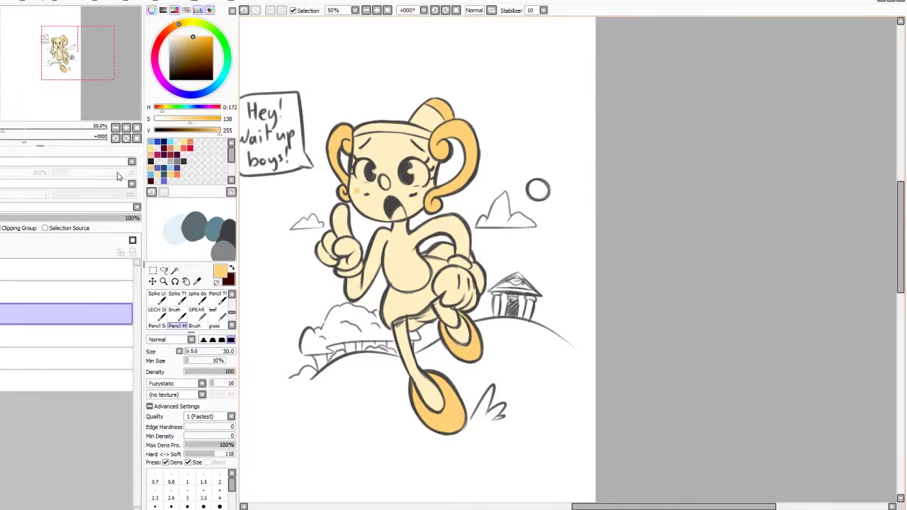
Shade the bun tip and the larger curl darker orange using the Brush in Multiply mode.
{"action": "key", "text": "b"}
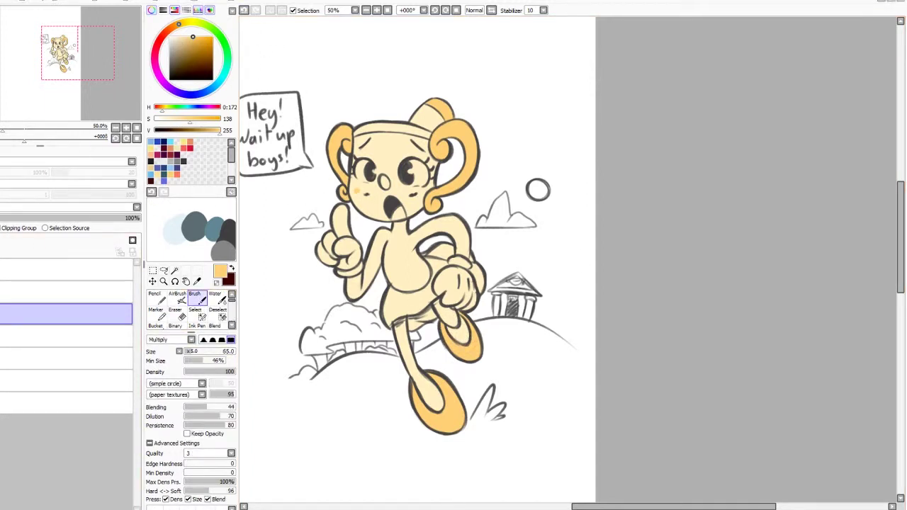
{"action": "scroll", "coordinate": [445, 103], "scroll_direction": "up", "scroll_amount": 3}
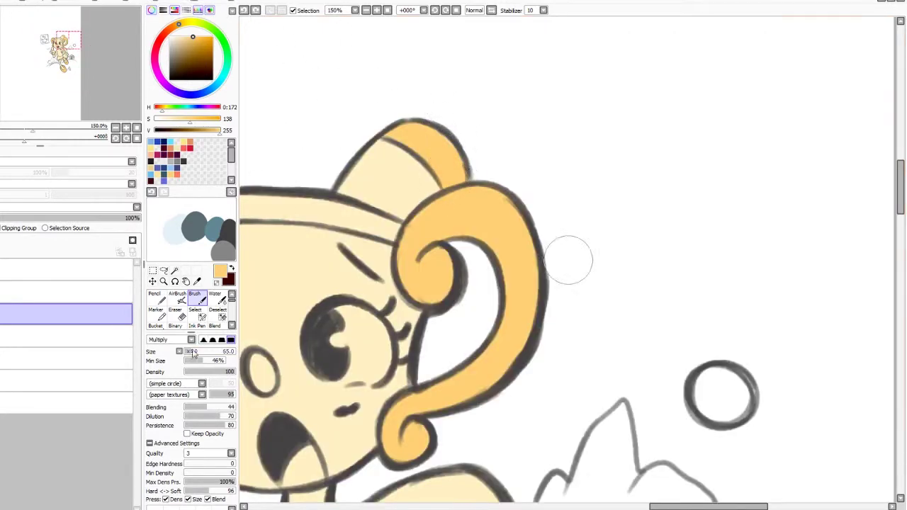
{"action": "mouse_move", "coordinate": [446, 183]}
{"action": "left_mouse_down"}
{"action": "mouse_move", "coordinate": [461, 167]}
{"action": "mouse_move", "coordinate": [453, 161]}
{"action": "left_mouse_up"}
{"action": "scroll", "coordinate": [380, 152], "scroll_direction": "down", "scroll_amount": 2}
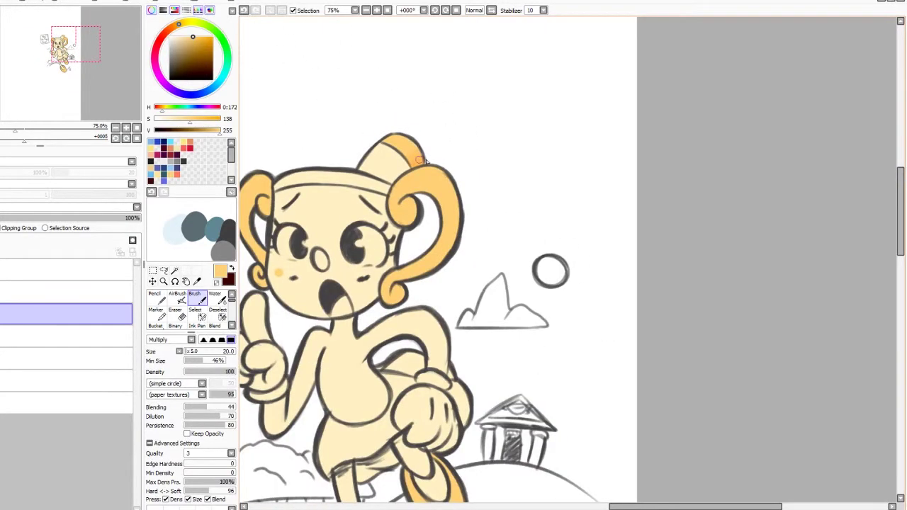
{"action": "scroll", "coordinate": [428, 157], "scroll_direction": "up", "scroll_amount": 2}
{"action": "left_click_drag", "start_coordinate": [395, 164], "coordinate": [407, 148]}
{"action": "scroll", "coordinate": [383, 162], "scroll_direction": "down", "scroll_amount": 3}
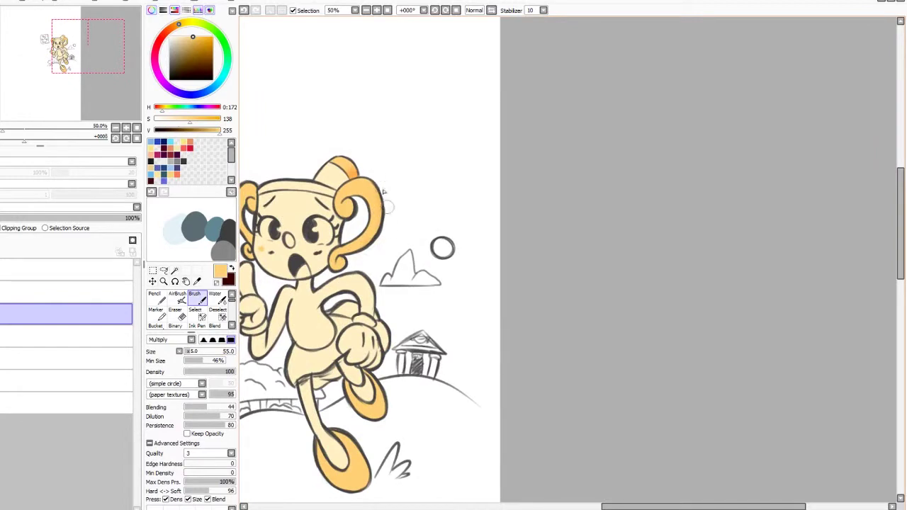
{"action": "mouse_move", "coordinate": [383, 191]}
{"action": "left_mouse_down"}
{"action": "mouse_move", "coordinate": [351, 254]}
{"action": "mouse_move", "coordinate": [381, 190]}
{"action": "left_mouse_up"}
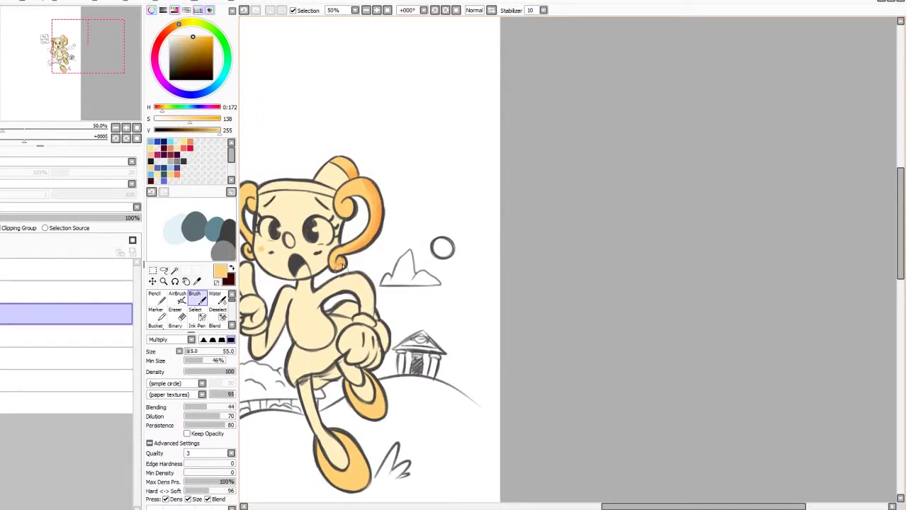
{"action": "scroll", "coordinate": [345, 266], "scroll_direction": "down", "scroll_amount": 1}
Shade the outer edges of both shoes darker orange with the size 55 Multiply Brush and save the drawing.
{"action": "scroll", "coordinate": [349, 260], "scroll_direction": "up", "scroll_amount": 2}
{"action": "left_click_drag", "start_coordinate": [354, 264], "coordinate": [375, 320]}
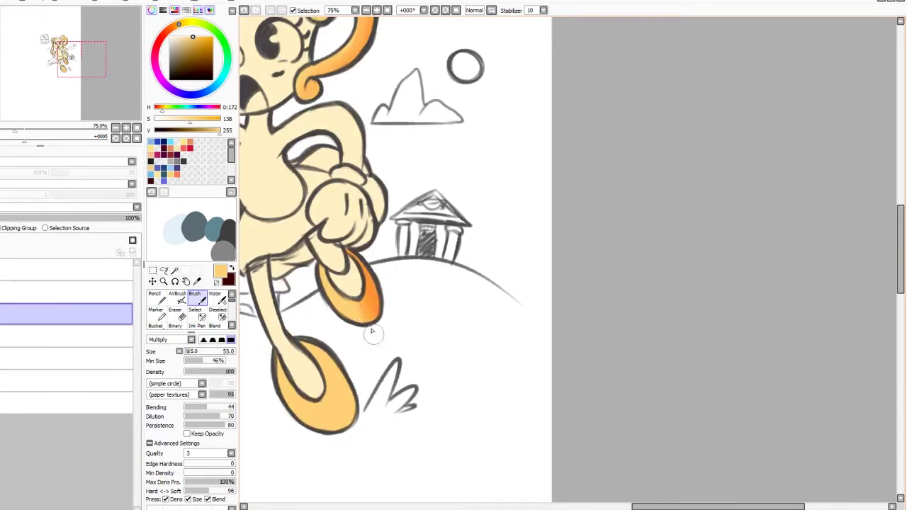
{"action": "mouse_move", "coordinate": [322, 354]}
{"action": "left_mouse_down"}
{"action": "mouse_move", "coordinate": [316, 391]}
{"action": "mouse_move", "coordinate": [337, 367]}
{"action": "left_mouse_up"}
{"action": "scroll", "coordinate": [363, 238], "scroll_direction": "down", "scroll_amount": 2}
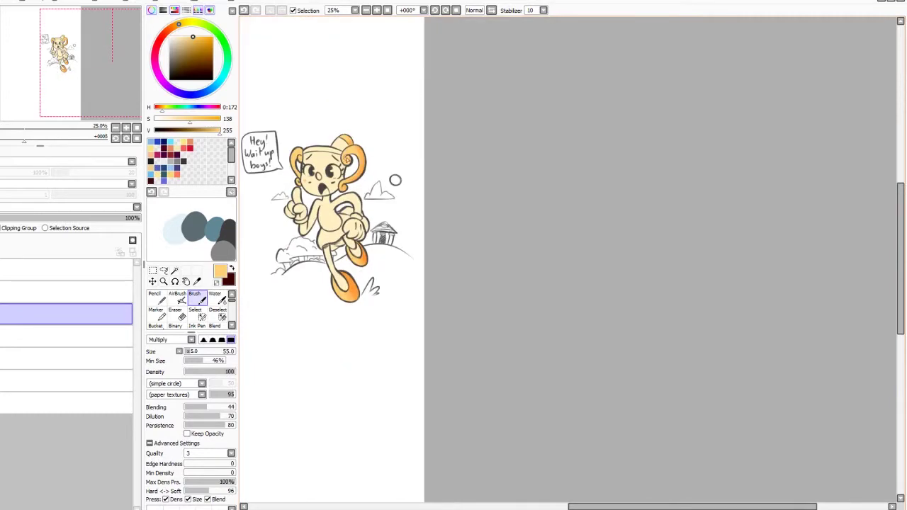
{"action": "scroll", "coordinate": [329, 264], "scroll_direction": "up", "scroll_amount": 1}
{"action": "key", "text": "ctrl+s"}
Shade the smaller curl darker orange and colour the nose orange with the size 45 Pencil.
{"action": "scroll", "coordinate": [299, 168], "scroll_direction": "down", "scroll_amount": 1}
{"action": "scroll", "coordinate": [291, 120], "scroll_direction": "up", "scroll_amount": 2}
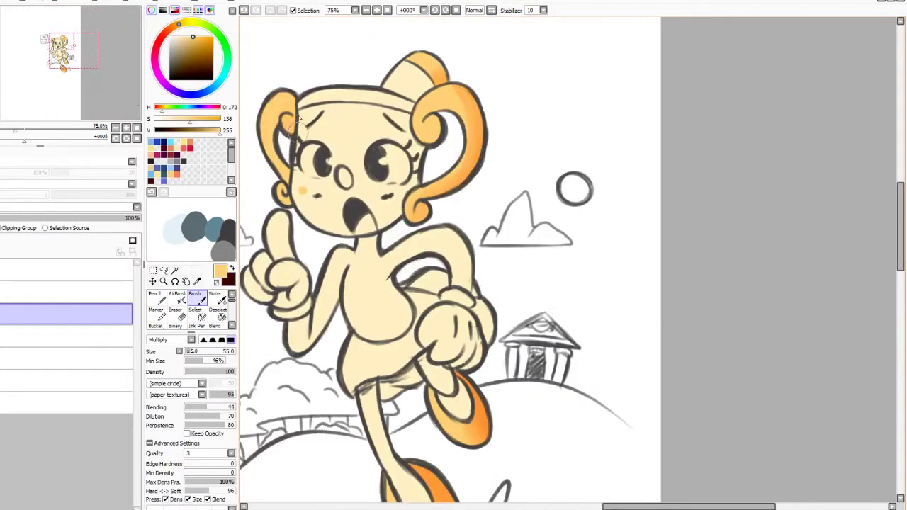
{"action": "left_click_drag", "start_coordinate": [282, 156], "coordinate": [274, 114]}
{"action": "left_click", "coordinate": [106, 336]}
{"action": "left_click", "coordinate": [156, 299]}
{"action": "left_click_drag", "start_coordinate": [344, 174], "coordinate": [343, 186]}
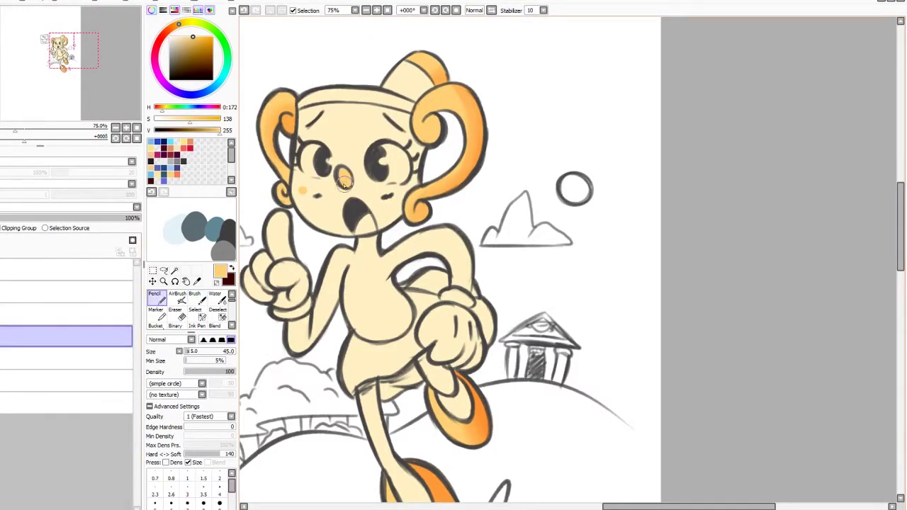
{"action": "key", "text": "b"}
{"action": "key", "text": "ctrl+z"}
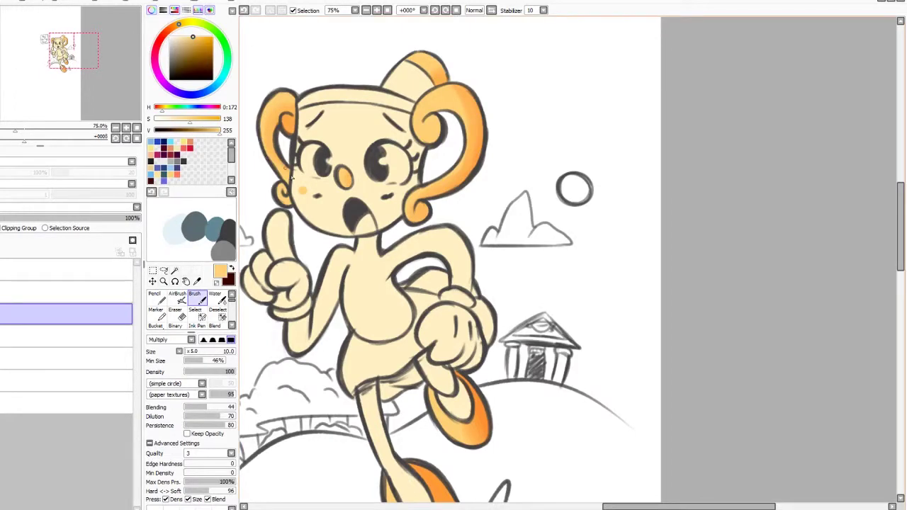
Tone down the saturation of the orange colour layer with a filter adjustment.
{"action": "scroll", "coordinate": [309, 176], "scroll_direction": "down", "scroll_amount": 3}
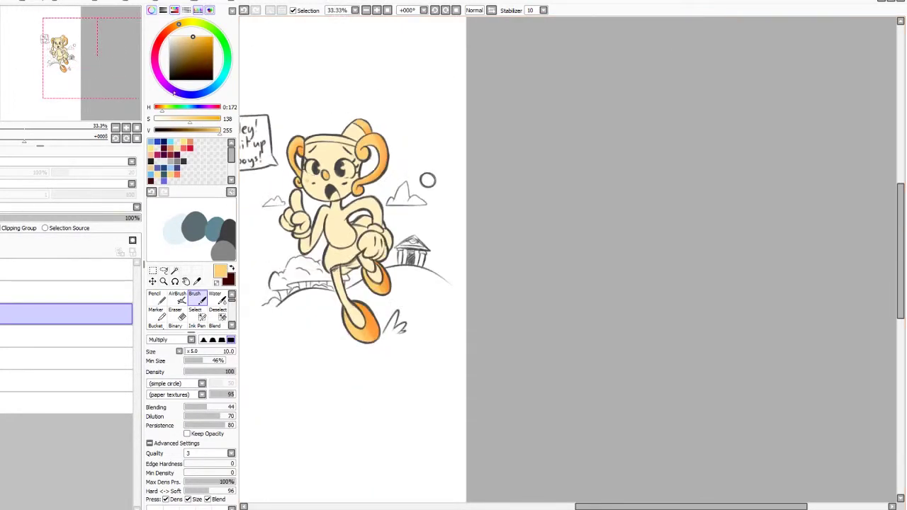
{"action": "left_click", "coordinate": [119, 3]}
{"action": "left_click", "coordinate": [119, 13]}
{"action": "left_click_drag", "start_coordinate": [139, 331], "coordinate": [168, 337]}
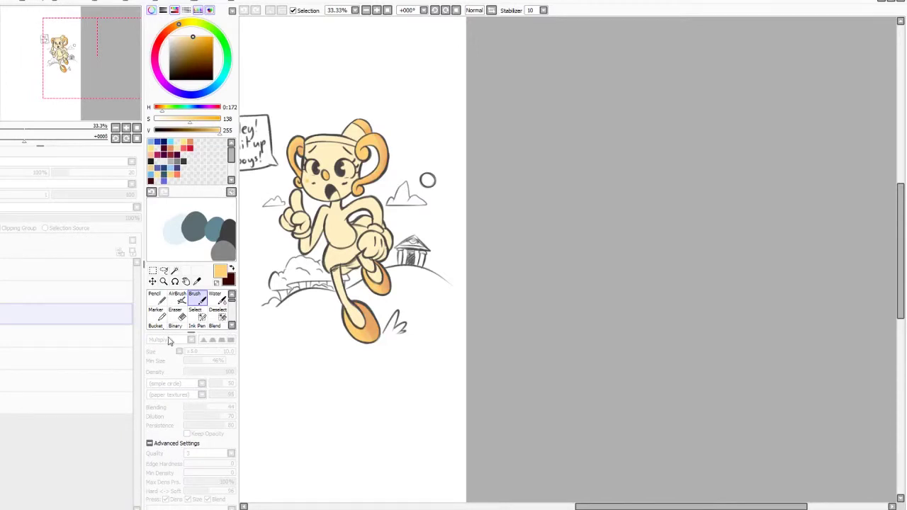
{"action": "left_click", "coordinate": [184, 355]}
Add a new layer and prepare the size 45 Pencil with a pale greyish blue.
{"action": "left_click", "coordinate": [2, 241]}
{"action": "left_click", "coordinate": [190, 351]}
{"action": "left_click", "coordinate": [158, 302]}
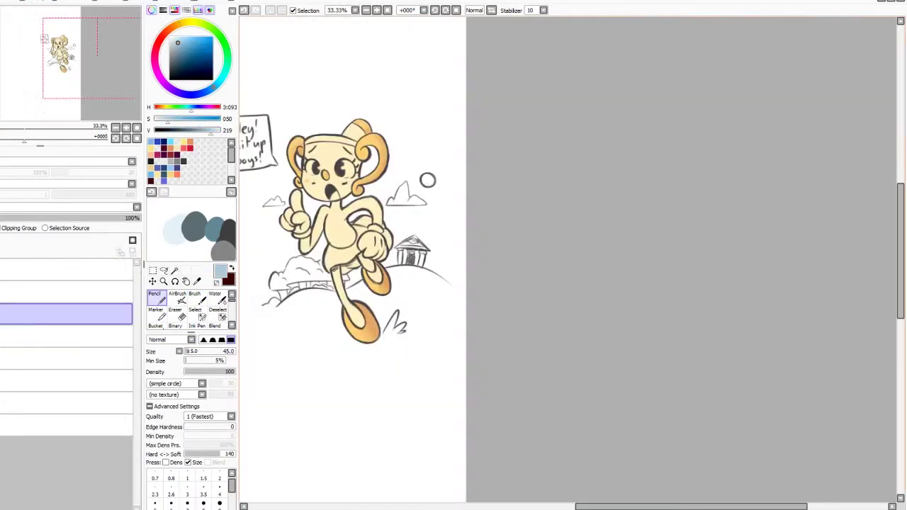
On the top line layer, erase part of the waist outline and redraw the torso's lower edge in dark grey.
{"action": "left_click", "coordinate": [85, 296]}
{"action": "left_click", "coordinate": [78, 270]}
{"action": "left_click", "coordinate": [158, 317]}
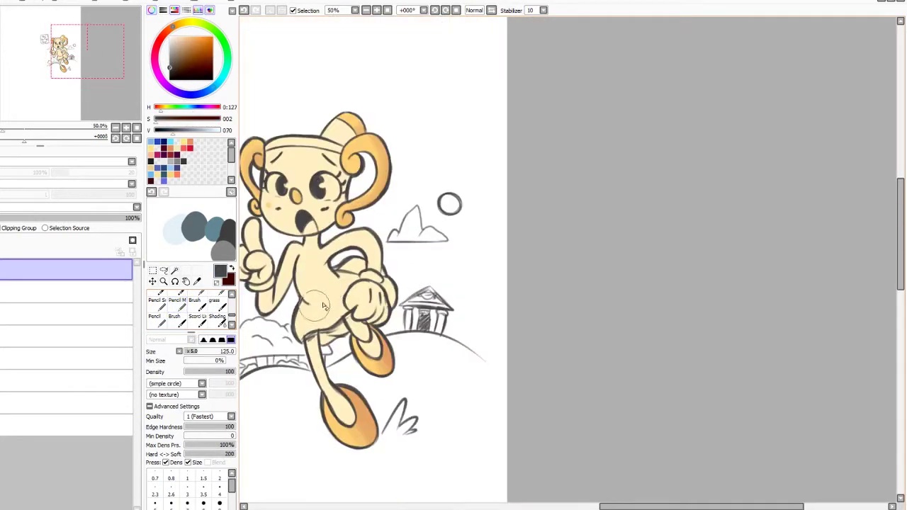
{"action": "left_click_drag", "start_coordinate": [324, 307], "coordinate": [306, 303]}
{"action": "key", "text": "n"}
{"action": "left_click_drag", "start_coordinate": [333, 270], "coordinate": [340, 282]}
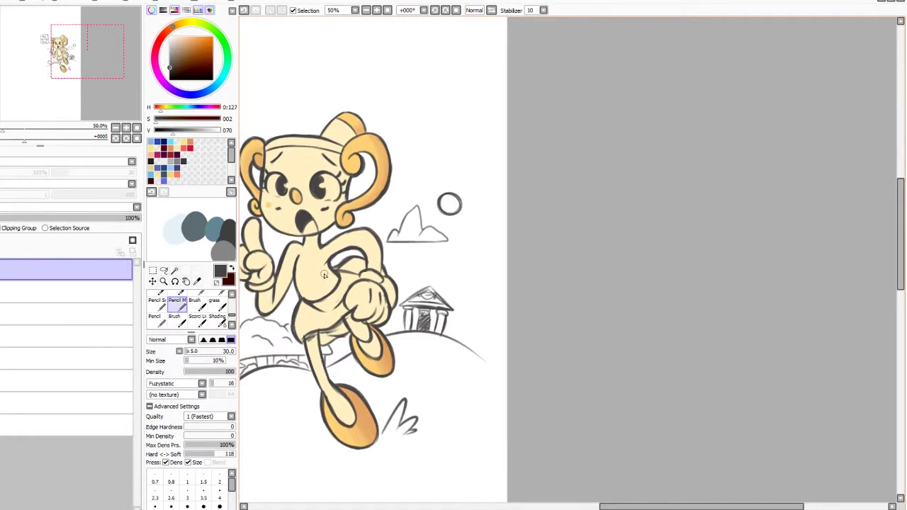
Colour the skirt pale blue on its own layer with the size 45 Pencil, erasing any overspill.
{"action": "left_click", "coordinate": [100, 315]}
{"action": "left_click", "coordinate": [232, 306]}
{"action": "key", "text": "n"}
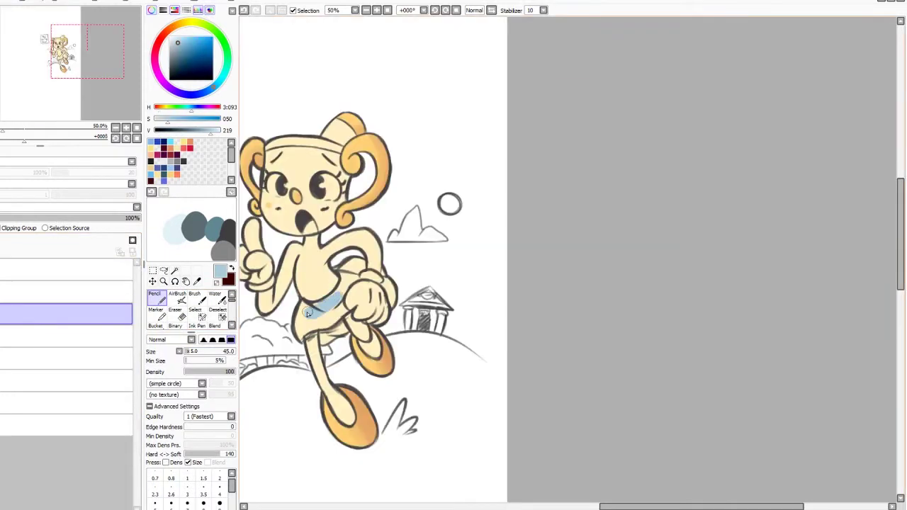
{"action": "mouse_move", "coordinate": [307, 312]}
{"action": "left_mouse_down"}
{"action": "mouse_move", "coordinate": [300, 336]}
{"action": "mouse_move", "coordinate": [344, 312]}
{"action": "mouse_move", "coordinate": [293, 308]}
{"action": "mouse_move", "coordinate": [342, 294]}
{"action": "mouse_move", "coordinate": [352, 280]}
{"action": "mouse_move", "coordinate": [340, 297]}
{"action": "mouse_move", "coordinate": [341, 278]}
{"action": "mouse_move", "coordinate": [357, 276]}
{"action": "mouse_move", "coordinate": [359, 263]}
{"action": "mouse_move", "coordinate": [342, 269]}
{"action": "mouse_move", "coordinate": [391, 286]}
{"action": "left_mouse_up"}
{"action": "left_click_drag", "start_coordinate": [338, 323], "coordinate": [300, 347]}
{"action": "key", "text": "e"}
{"action": "key", "text": "n"}
Add a new layer and colour the tongue pinkish red with a colour sampled from another open document.
{"action": "left_click", "coordinate": [1, 241]}
{"action": "key", "text": "ctrl+Tab"}
{"action": "right_click", "coordinate": [540, 207]}
{"action": "key", "text": "ctrl+Tab"}
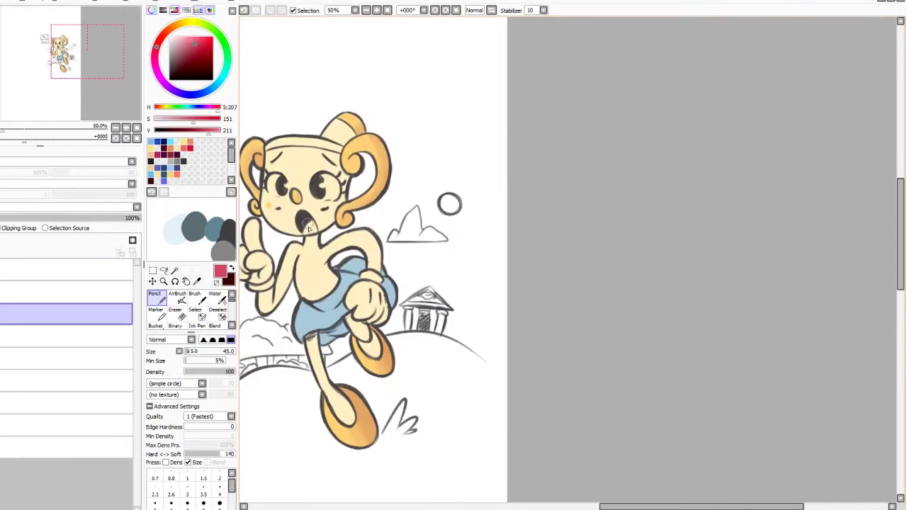
{"action": "key", "text": "e"}
{"action": "left_click_drag", "start_coordinate": [306, 234], "coordinate": [302, 235]}
{"action": "key", "text": "n"}
Adjust the tongue layer's colour with a filter.
{"action": "left_click", "coordinate": [116, 5]}
{"action": "mouse_move", "coordinate": [157, 305]}
{"action": "left_mouse_down"}
{"action": "mouse_move", "coordinate": [148, 327]}
{"action": "mouse_move", "coordinate": [182, 336]}
{"action": "left_mouse_up"}
{"action": "left_click", "coordinate": [189, 357]}
Add a new layer and fill the whites of both eyes with pure white using the size 45 Pencil.
{"action": "key", "text": "ctrl+shift+n"}
{"action": "right_click", "coordinate": [333, 188]}
{"action": "left_click_drag", "start_coordinate": [321, 182], "coordinate": [326, 187]}
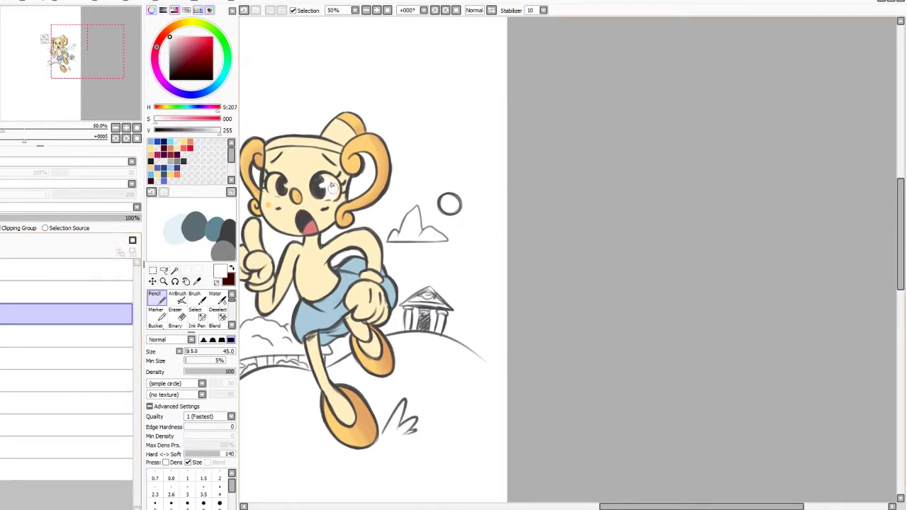
{"action": "scroll", "coordinate": [331, 205], "scroll_direction": "up", "scroll_amount": 2}
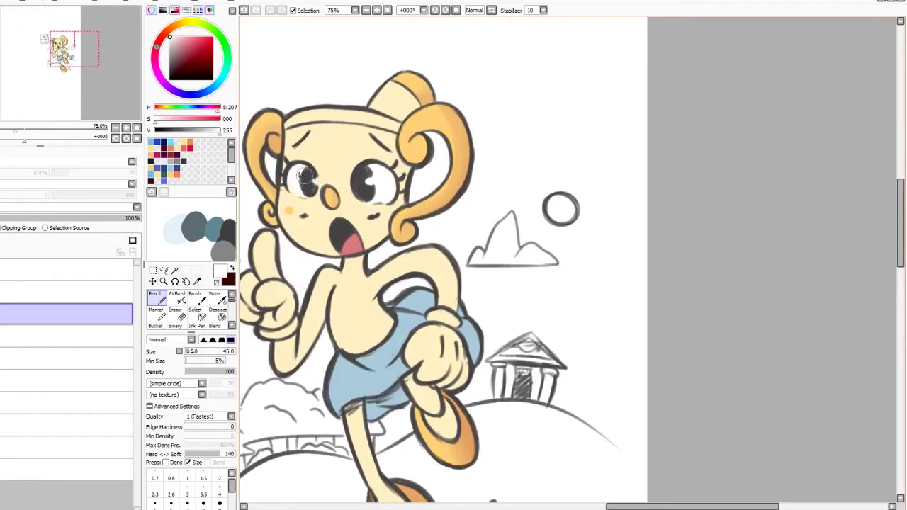
{"action": "scroll", "coordinate": [331, 166], "scroll_direction": "down", "scroll_amount": 3}
Colour both gloved hands white and erase the overspill around them.
{"action": "scroll", "coordinate": [332, 166], "scroll_direction": "up", "scroll_amount": 1}
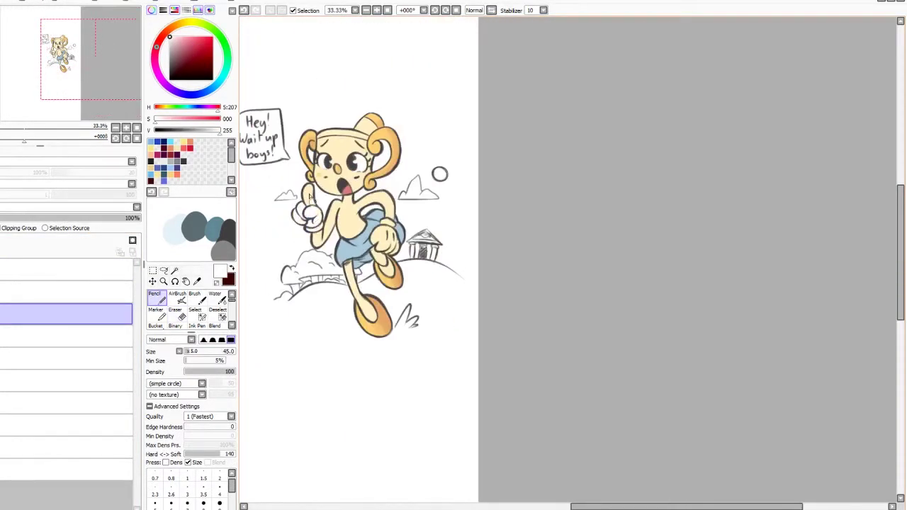
{"action": "left_click_drag", "start_coordinate": [384, 242], "coordinate": [382, 251]}
{"action": "key", "text": "e"}
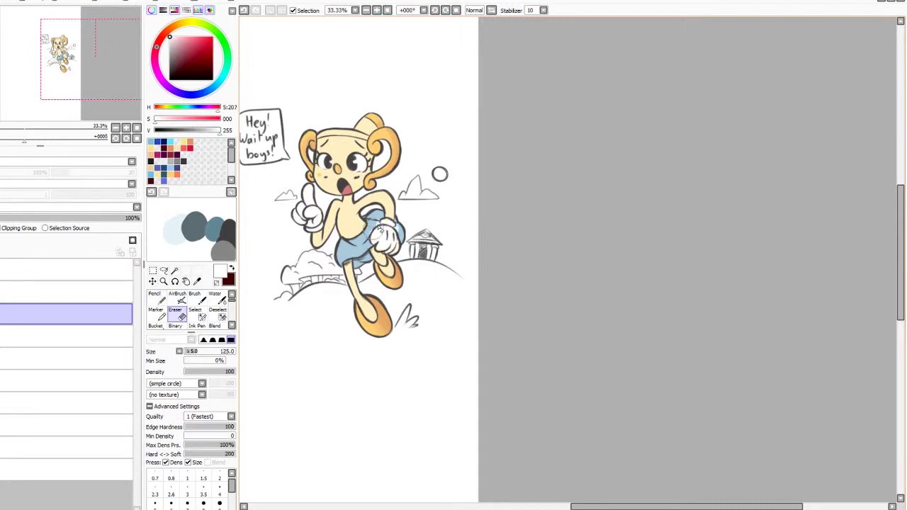
{"action": "key", "text": "n"}
On a lower layer, paint the top and both sleeves dark brownish grey with the size 80 Pencil.
{"action": "left_click", "coordinate": [1, 241]}
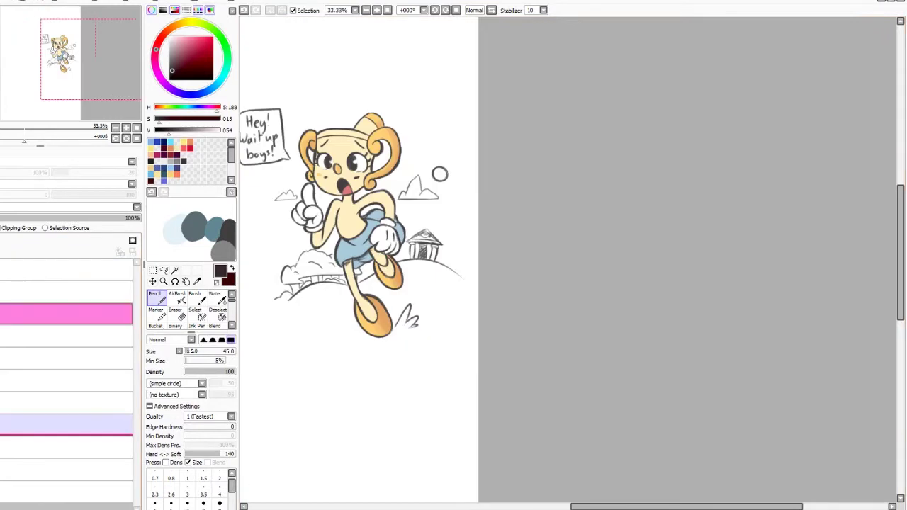
{"action": "left_click", "coordinate": [244, 10]}
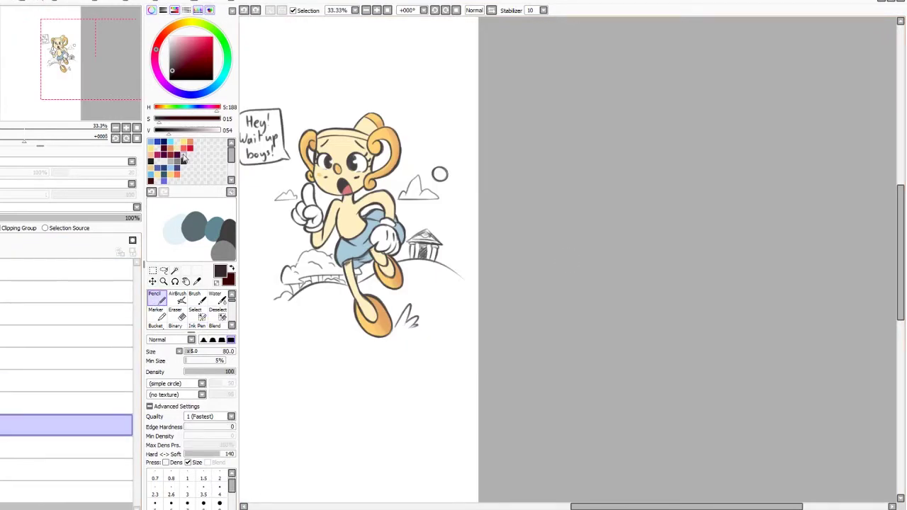
{"action": "left_click", "coordinate": [180, 130]}
{"action": "mouse_move", "coordinate": [346, 196]}
{"action": "left_mouse_down"}
{"action": "mouse_move", "coordinate": [338, 219]}
{"action": "mouse_move", "coordinate": [349, 210]}
{"action": "mouse_move", "coordinate": [315, 238]}
{"action": "left_mouse_up"}
{"action": "mouse_move", "coordinate": [360, 210]}
{"action": "left_mouse_down"}
{"action": "mouse_move", "coordinate": [389, 205]}
{"action": "mouse_move", "coordinate": [389, 215]}
{"action": "left_mouse_up"}
{"action": "scroll", "coordinate": [337, 241], "scroll_direction": "down", "scroll_amount": 1}
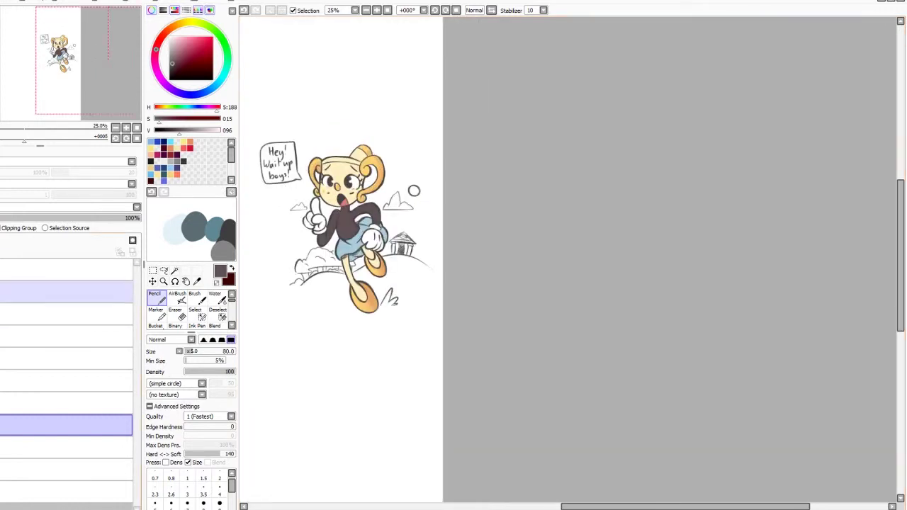
Try merging the character's colour layers into fewer layers.
{"action": "left_click", "coordinate": [7, 292]}
{"action": "left_click", "coordinate": [67, 314]}
{"action": "left_click", "coordinate": [67, 292]}
{"action": "left_click", "coordinate": [67, 270]}
{"action": "key", "text": "ctrl+shift+n"}
{"action": "left_click", "coordinate": [67, 292]}
{"action": "left_click", "coordinate": [67, 314]}
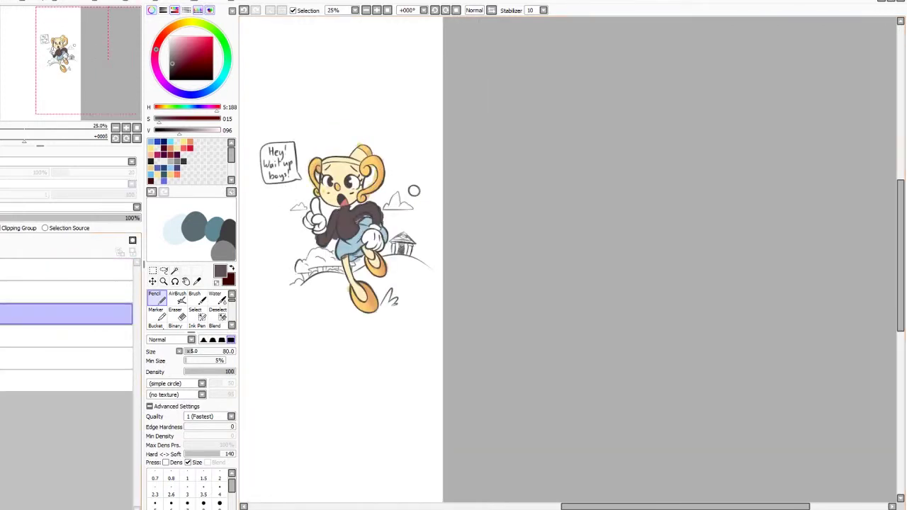
{"action": "left_click", "coordinate": [67, 336]}
{"action": "left_click", "coordinate": [67, 358]}
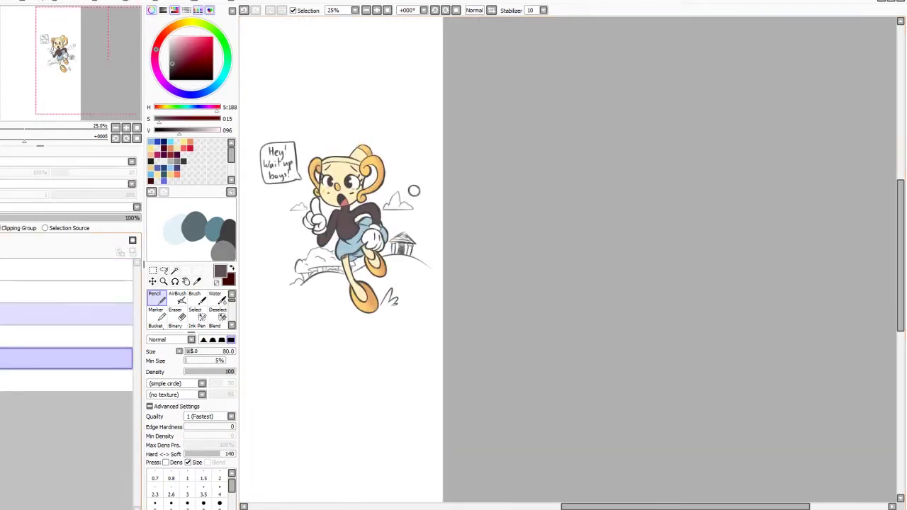
Select the area around the whole drawing, merge its layers and paste a copy onto a new layer.
{"action": "scroll", "coordinate": [425, 141], "scroll_direction": "down", "scroll_amount": 1}
{"action": "left_click_drag", "start_coordinate": [425, 141], "coordinate": [234, 342]}
{"action": "key", "text": "ctrl+e"}
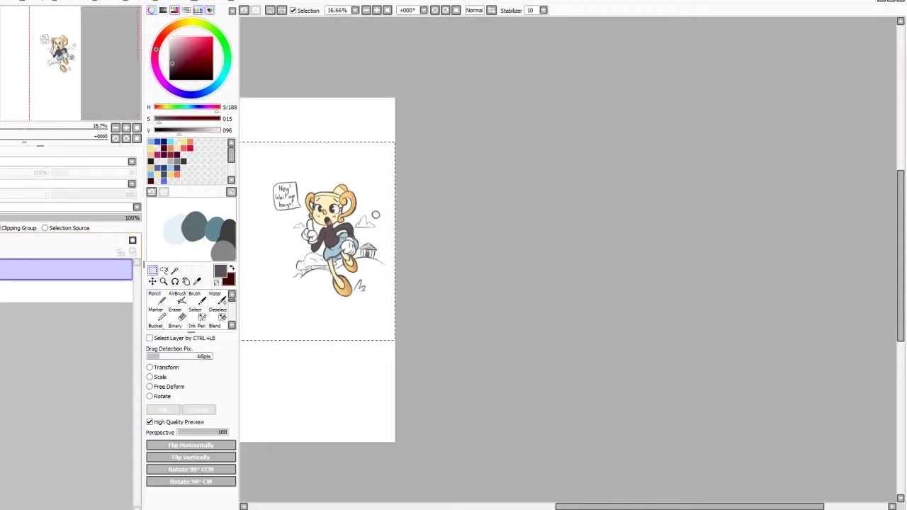
{"action": "key", "text": "ctrl+v"}
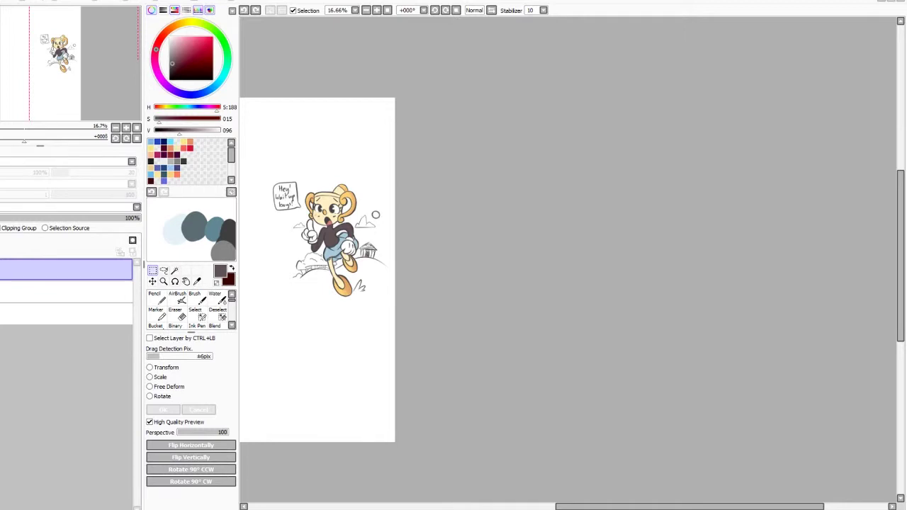
Shade the outer side of the smaller eye's white in pale peach with the size 35 Multiply Brush.
{"action": "scroll", "coordinate": [329, 258], "scroll_direction": "up", "scroll_amount": 1}
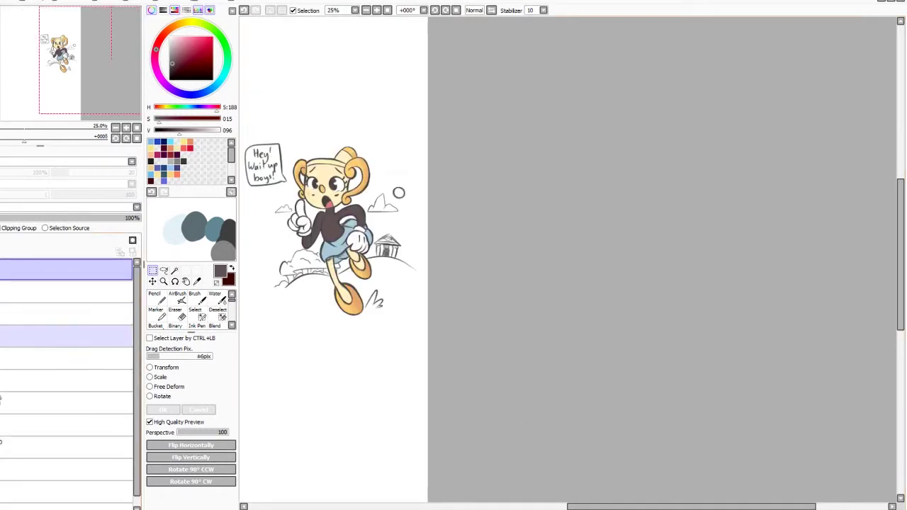
{"action": "scroll", "coordinate": [331, 201], "scroll_direction": "up", "scroll_amount": 4}
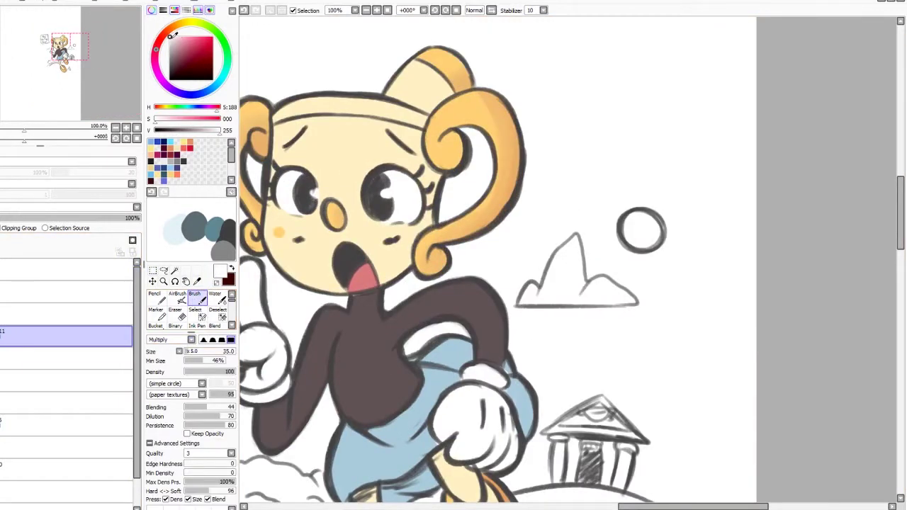
{"action": "left_click", "coordinate": [182, 24]}
{"action": "left_click", "coordinate": [169, 30]}
{"action": "left_click", "coordinate": [175, 38]}
{"action": "left_click_drag", "start_coordinate": [290, 177], "coordinate": [275, 198]}
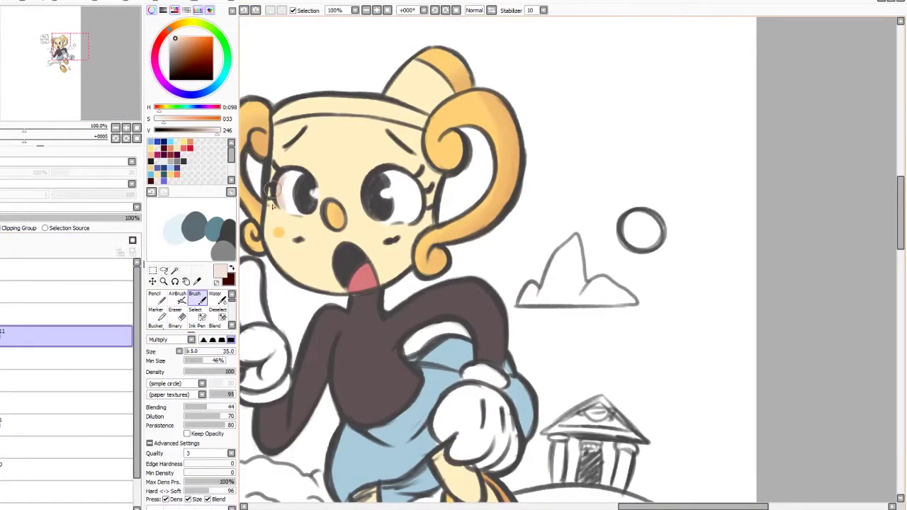
{"action": "scroll", "coordinate": [346, 164], "scroll_direction": "down", "scroll_amount": 3}
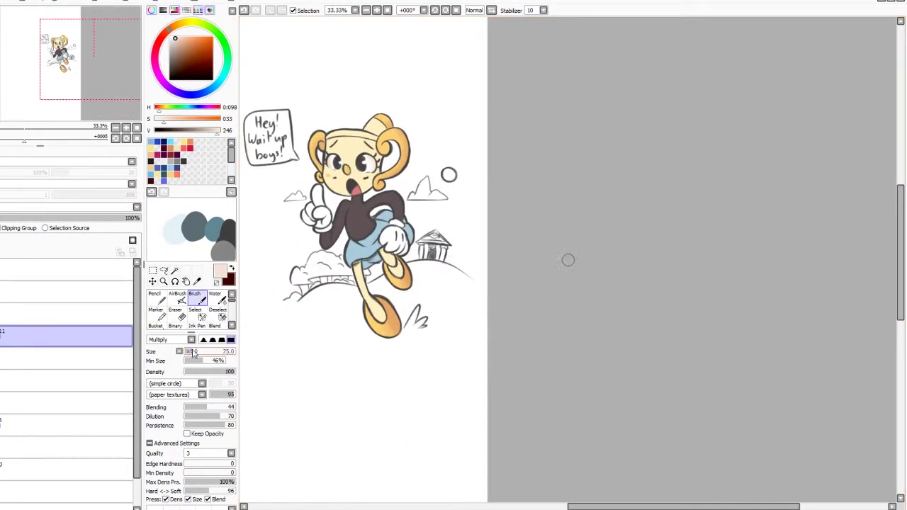
Shade both gloves in pale peach with the size 75 Multiply Brush and reduce that shading layer's opacity to 58%.
{"action": "scroll", "coordinate": [319, 227], "scroll_direction": "up", "scroll_amount": 3}
{"action": "mouse_move", "coordinate": [327, 221]}
{"action": "left_mouse_down"}
{"action": "mouse_move", "coordinate": [297, 204]}
{"action": "mouse_move", "coordinate": [320, 164]}
{"action": "mouse_move", "coordinate": [316, 179]}
{"action": "mouse_move", "coordinate": [314, 157]}
{"action": "mouse_move", "coordinate": [310, 204]}
{"action": "mouse_move", "coordinate": [326, 234]}
{"action": "left_mouse_up"}
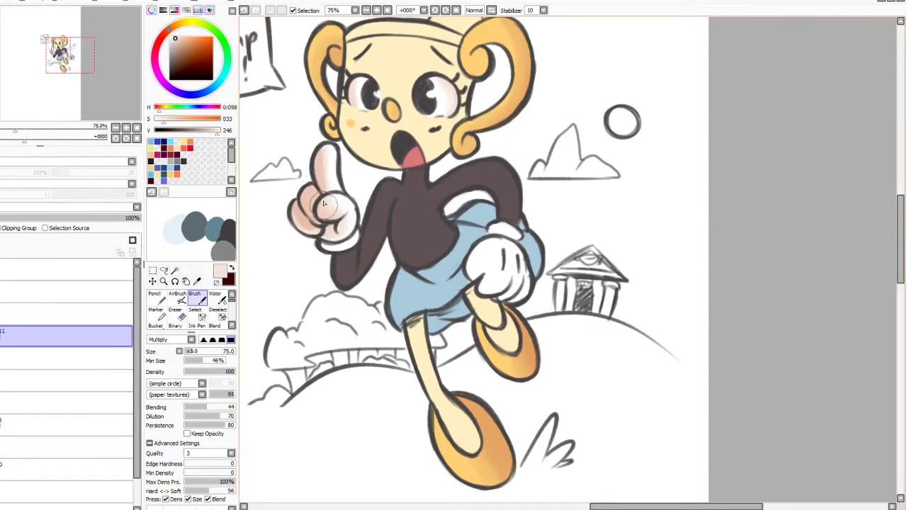
{"action": "mouse_move", "coordinate": [475, 248]}
{"action": "left_mouse_down"}
{"action": "mouse_move", "coordinate": [494, 297]}
{"action": "mouse_move", "coordinate": [516, 294]}
{"action": "mouse_move", "coordinate": [439, 255]}
{"action": "mouse_move", "coordinate": [470, 260]}
{"action": "mouse_move", "coordinate": [502, 310]}
{"action": "mouse_move", "coordinate": [502, 285]}
{"action": "mouse_move", "coordinate": [482, 263]}
{"action": "mouse_move", "coordinate": [526, 287]}
{"action": "left_mouse_up"}
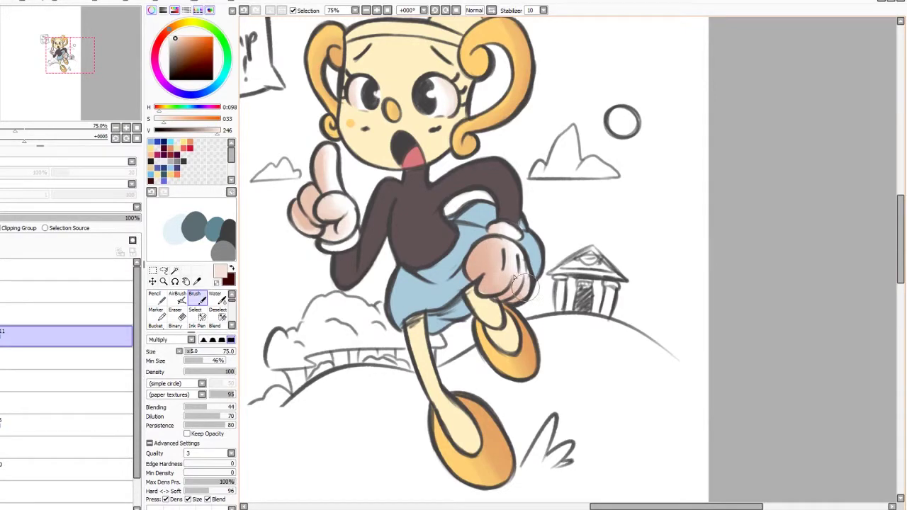
{"action": "scroll", "coordinate": [400, 214], "scroll_direction": "down", "scroll_amount": 2}
{"action": "scroll", "coordinate": [354, 237], "scroll_direction": "down", "scroll_amount": 2}
{"action": "scroll", "coordinate": [347, 210], "scroll_direction": "up", "scroll_amount": 1}
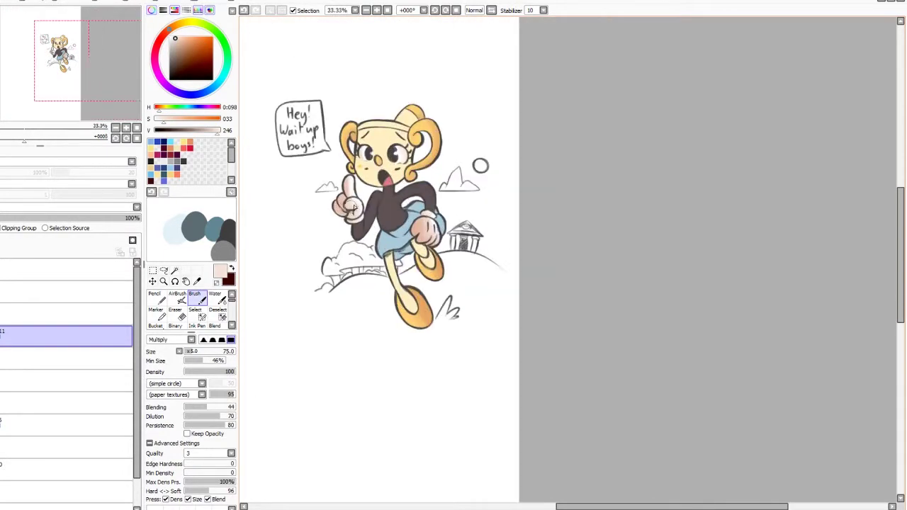
{"action": "left_click", "coordinate": [67, 219]}
On a new layer clipped to the skirt, shade the skirt in its own sampled blue with the size 75 Multiply Brush.
{"action": "left_click", "coordinate": [1, 381]}
{"action": "left_click", "coordinate": [0, 404]}
{"action": "left_click", "coordinate": [1, 241]}
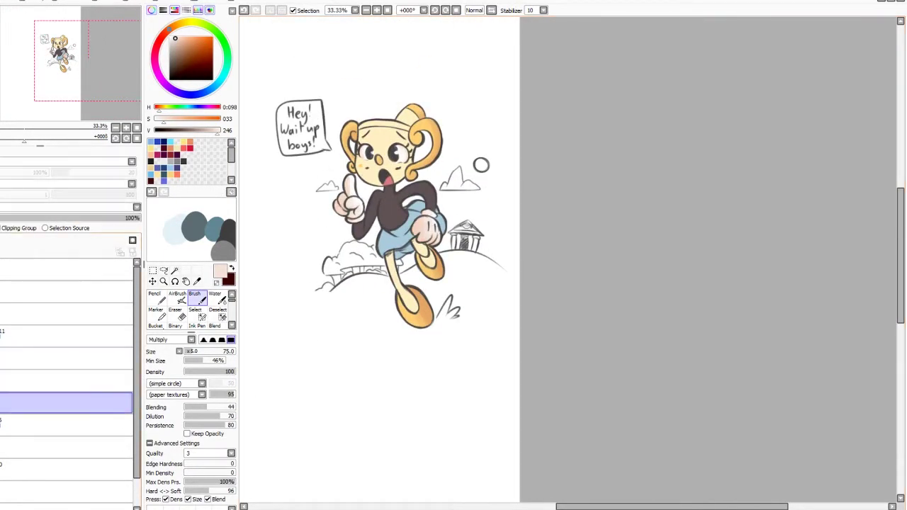
{"action": "left_click", "coordinate": [2, 228]}
{"action": "right_click", "coordinate": [390, 241]}
{"action": "mouse_move", "coordinate": [385, 234]}
{"action": "left_mouse_down"}
{"action": "mouse_move", "coordinate": [384, 263]}
{"action": "mouse_move", "coordinate": [393, 244]}
{"action": "mouse_move", "coordinate": [413, 245]}
{"action": "mouse_move", "coordinate": [391, 265]}
{"action": "mouse_move", "coordinate": [432, 226]}
{"action": "mouse_move", "coordinate": [410, 198]}
{"action": "mouse_move", "coordinate": [387, 239]}
{"action": "left_mouse_up"}
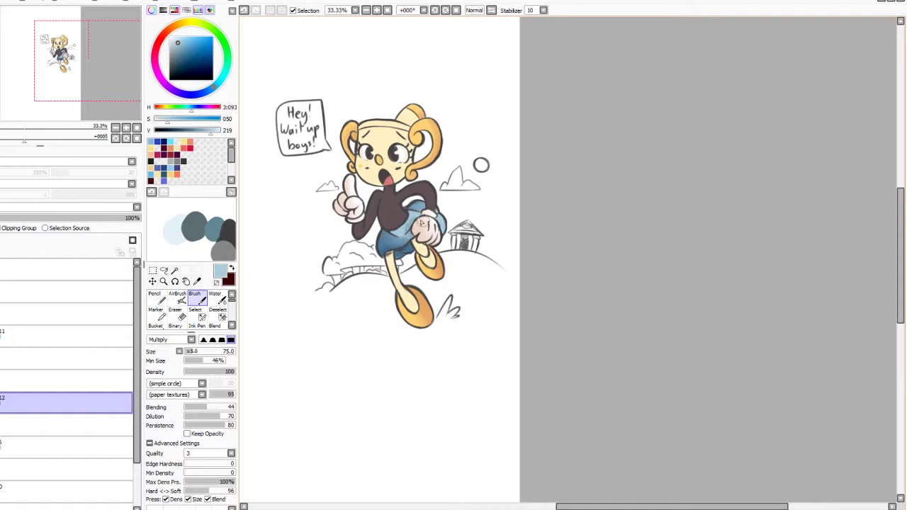
Shade the dark top and sleeves in their sampled colour on a new layer, and reduce that layer's opacity.
{"action": "left_click", "coordinate": [63, 491]}
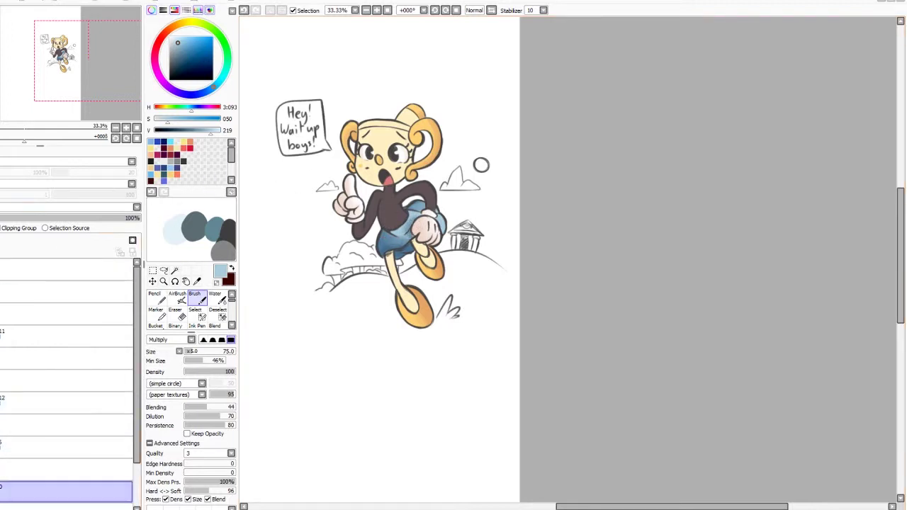
{"action": "left_click", "coordinate": [383, 204], "text": "alt"}
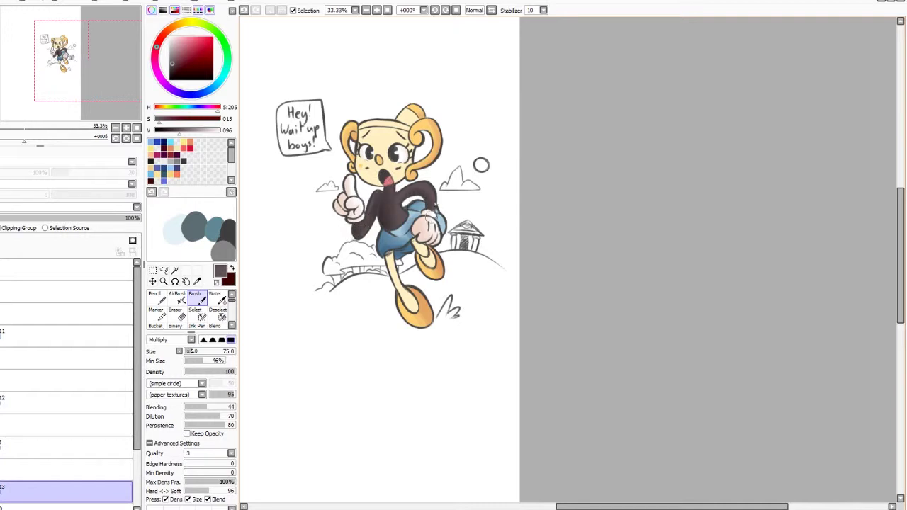
{"action": "left_click", "coordinate": [70, 219]}
Shade the face and both legs in light peach with the size 75 Multiply Brush, shifting the sampled skin tone's hue towards orange.
{"action": "left_click", "coordinate": [3, 265]}
{"action": "left_click", "coordinate": [64, 336]}
{"action": "left_click", "coordinate": [359, 152], "text": "alt"}
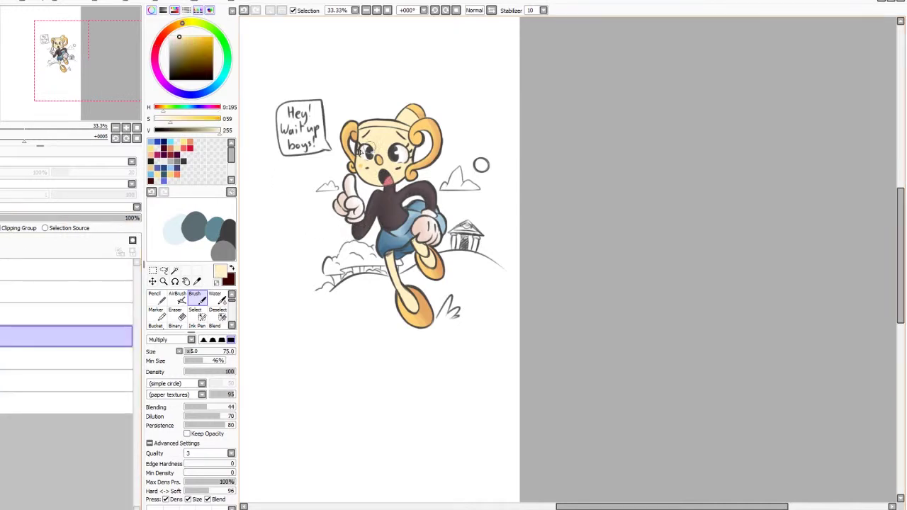
{"action": "left_click", "coordinate": [249, 11]}
{"action": "left_click", "coordinate": [174, 28]}
{"action": "left_click_drag", "start_coordinate": [360, 160], "coordinate": [359, 175]}
{"action": "left_click", "coordinate": [246, 10]}
{"action": "left_click", "coordinate": [180, 24]}
{"action": "left_click", "coordinate": [177, 25]}
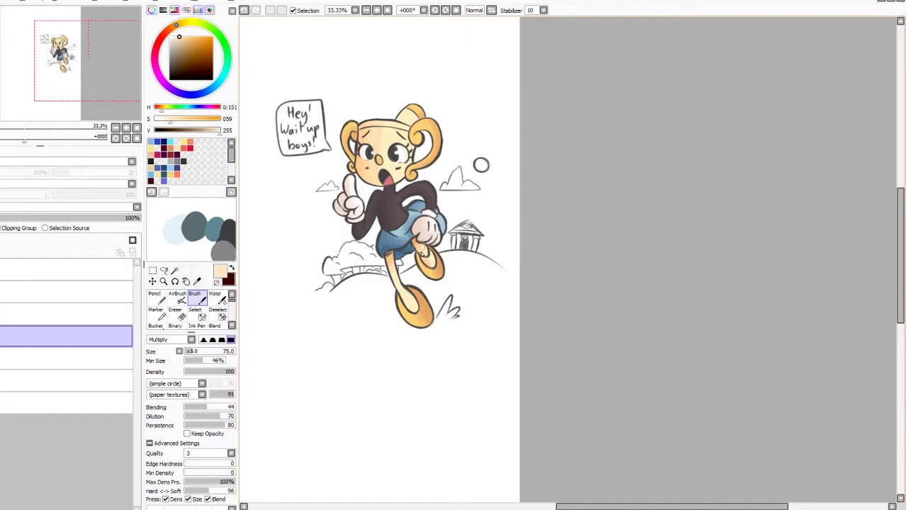
{"action": "scroll", "coordinate": [395, 228], "scroll_direction": "down", "scroll_amount": 3}
{"action": "scroll", "coordinate": [395, 240], "scroll_direction": "up", "scroll_amount": 6}
{"action": "scroll", "coordinate": [369, 208], "scroll_direction": "down", "scroll_amount": 3}
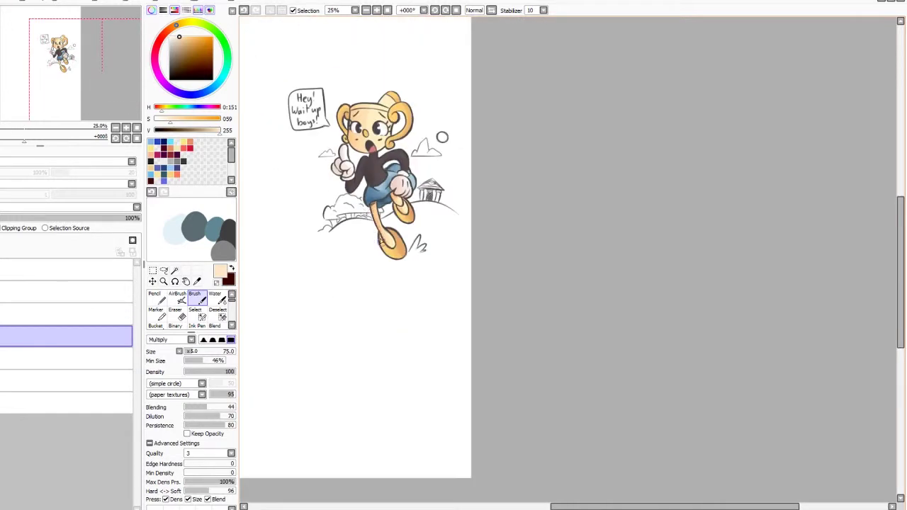
Deepen the shading on the shoes and the cup's handles in sampled orange with the size 75 Multiply Brush.
{"action": "left_click", "coordinate": [2, 314]}
{"action": "left_click", "coordinate": [56, 336]}
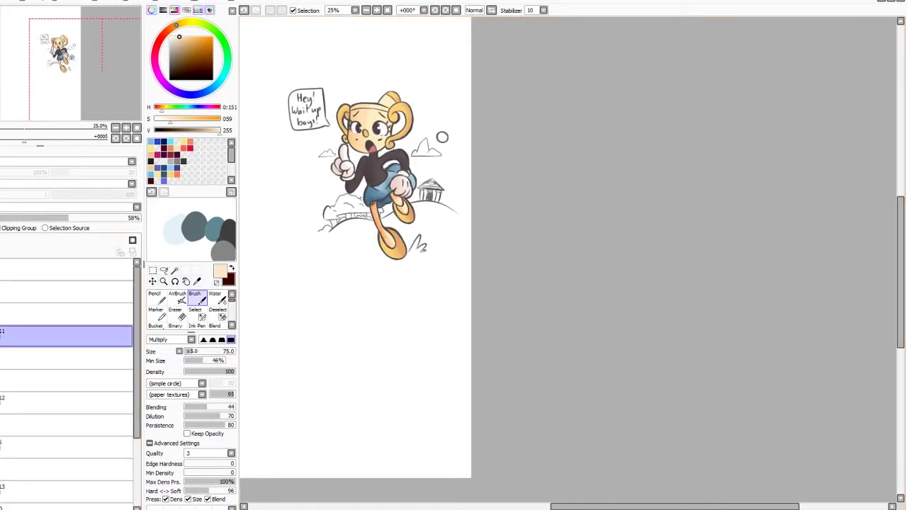
{"action": "left_click", "coordinate": [57, 469]}
{"action": "left_click", "coordinate": [57, 447]}
{"action": "right_click", "coordinate": [399, 244]}
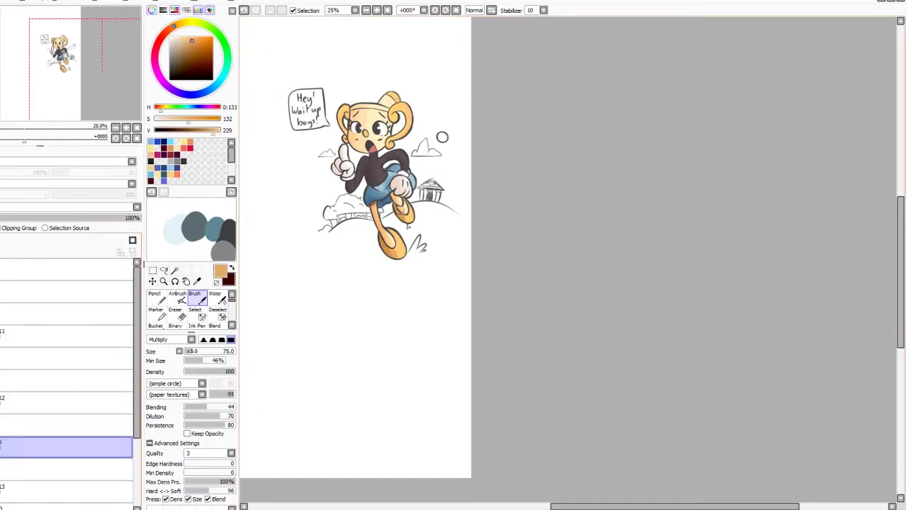
{"action": "left_click_drag", "start_coordinate": [346, 108], "coordinate": [339, 110]}
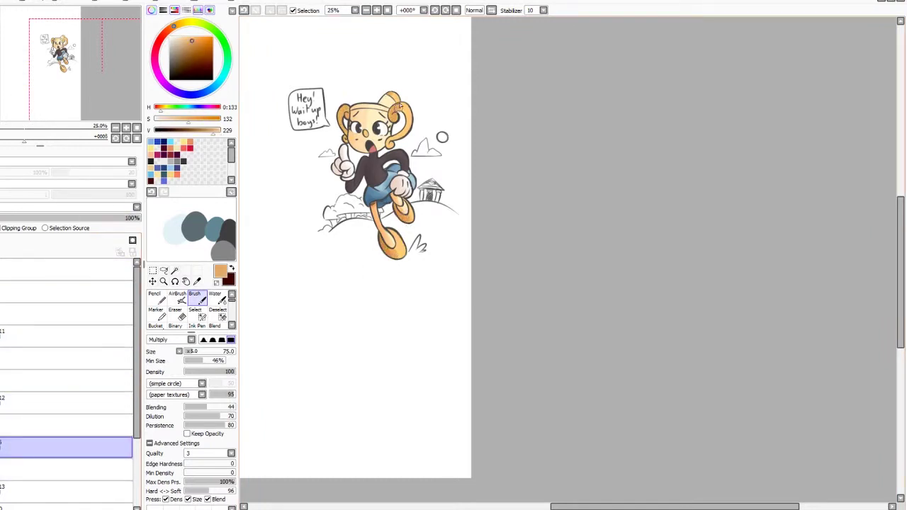
{"action": "scroll", "coordinate": [383, 177], "scroll_direction": "down", "scroll_amount": 2}
{"action": "scroll", "coordinate": [407, 156], "scroll_direction": "up", "scroll_amount": 2}
On a lower layer, paint the rounded grassy hill behind the legs in soft green with the size 145 Pencil.
{"action": "left_click", "coordinate": [2, 314]}
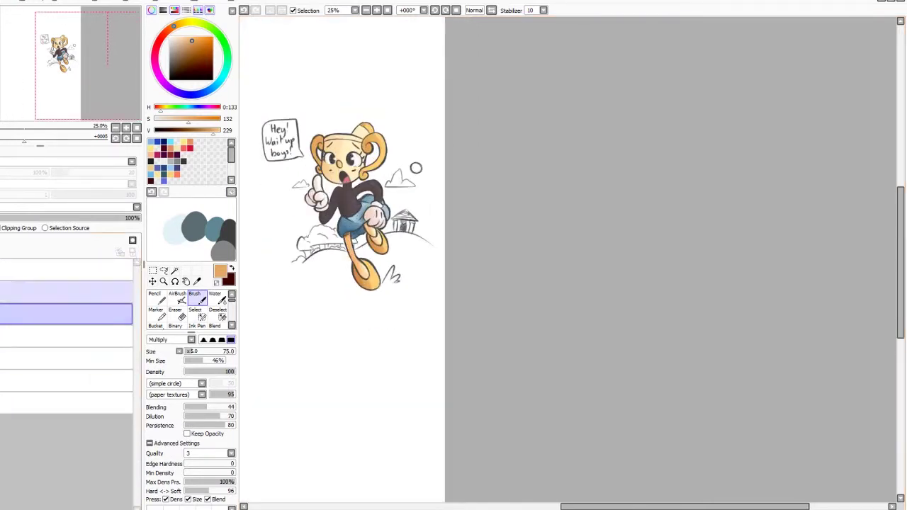
{"action": "left_click", "coordinate": [57, 292]}
{"action": "scroll", "coordinate": [411, 219], "scroll_direction": "down", "scroll_amount": 1}
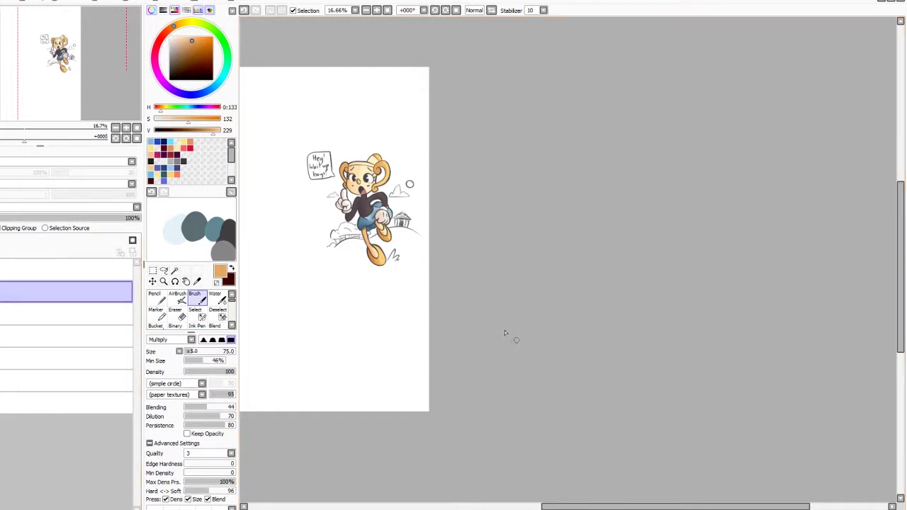
{"action": "scroll", "coordinate": [505, 333], "scroll_direction": "up", "scroll_amount": 2}
{"action": "scroll", "coordinate": [506, 333], "scroll_direction": "down", "scroll_amount": 2}
{"action": "left_click", "coordinate": [64, 315]}
{"action": "left_click", "coordinate": [156, 297]}
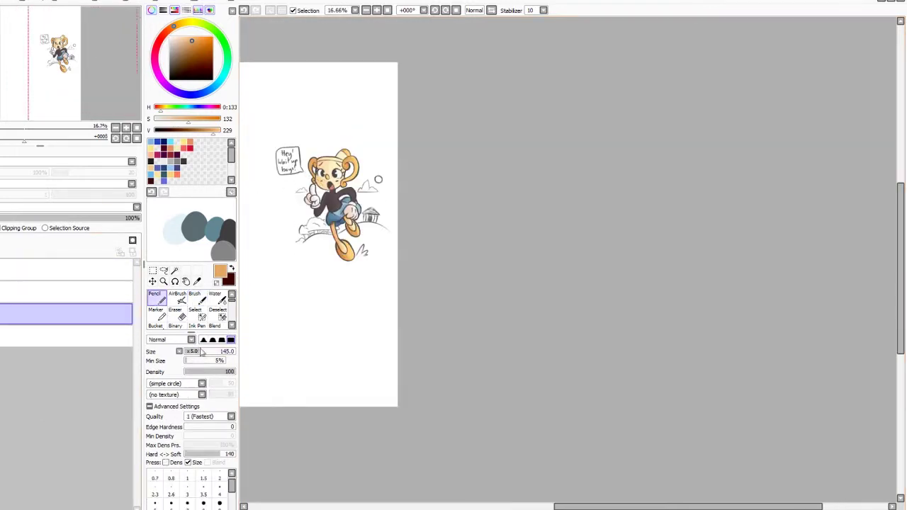
{"action": "scroll", "coordinate": [156, 160], "scroll_direction": "down", "scroll_amount": 3}
{"action": "left_click", "coordinate": [169, 166]}
{"action": "left_click", "coordinate": [225, 45]}
{"action": "left_click", "coordinate": [184, 45]}
{"action": "mouse_move", "coordinate": [332, 243]}
{"action": "left_mouse_down"}
{"action": "mouse_move", "coordinate": [313, 249]}
{"action": "mouse_move", "coordinate": [390, 259]}
{"action": "mouse_move", "coordinate": [351, 237]}
{"action": "mouse_move", "coordinate": [363, 231]}
{"action": "left_mouse_up"}
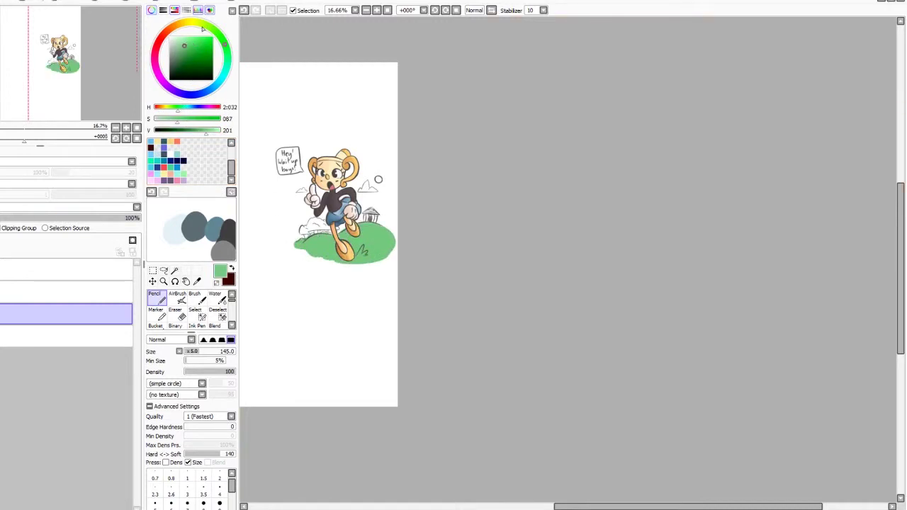
Dab pale yellow light patches onto the green hill around the feet with the size 145 Pencil.
{"action": "left_click_drag", "start_coordinate": [202, 28], "coordinate": [203, 24]}
{"action": "scroll", "coordinate": [349, 246], "scroll_direction": "up", "scroll_amount": 1}
{"action": "mouse_move", "coordinate": [354, 250]}
{"action": "left_mouse_down"}
{"action": "mouse_move", "coordinate": [188, 39]}
{"action": "mouse_move", "coordinate": [381, 267]}
{"action": "mouse_move", "coordinate": [333, 272]}
{"action": "mouse_move", "coordinate": [349, 260]}
{"action": "mouse_move", "coordinate": [325, 269]}
{"action": "mouse_move", "coordinate": [372, 270]}
{"action": "left_mouse_up"}
{"action": "key", "text": "ctrl+z"}
{"action": "left_click", "coordinate": [192, 23]}
{"action": "left_click", "coordinate": [187, 40]}
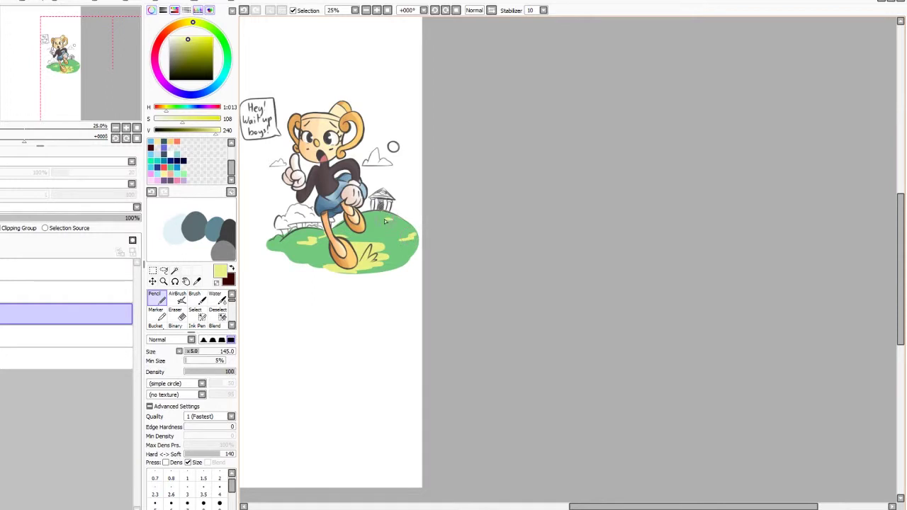
Soften the yellow grass patches into the green with the size 300 Blur brush.
{"action": "scroll", "coordinate": [191, 305], "scroll_direction": "down", "scroll_amount": 2}
{"action": "left_click", "coordinate": [212, 323]}
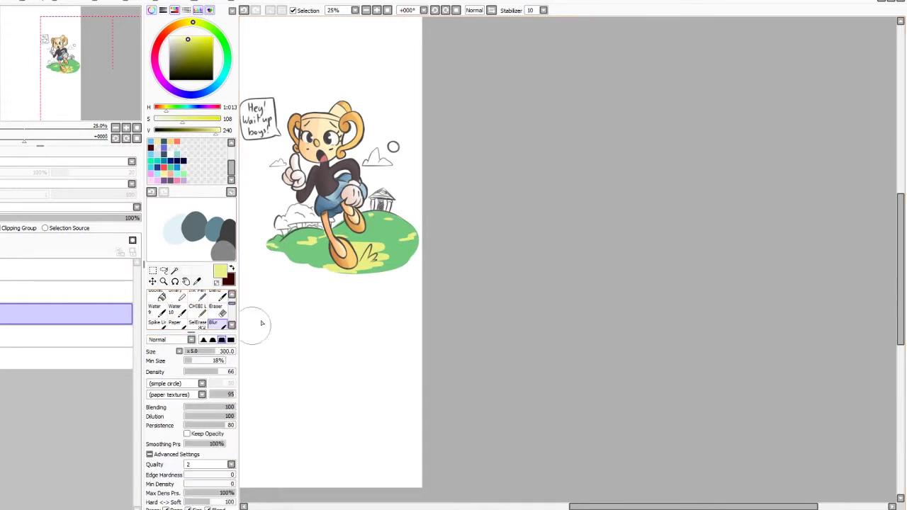
{"action": "left_click_drag", "start_coordinate": [387, 259], "coordinate": [333, 266]}
Touch up the yellow highlights around the front foot and grass tuft with the size 120 Clouds brush and the Eraser.
{"action": "scroll", "coordinate": [192, 312], "scroll_direction": "down", "scroll_amount": 2}
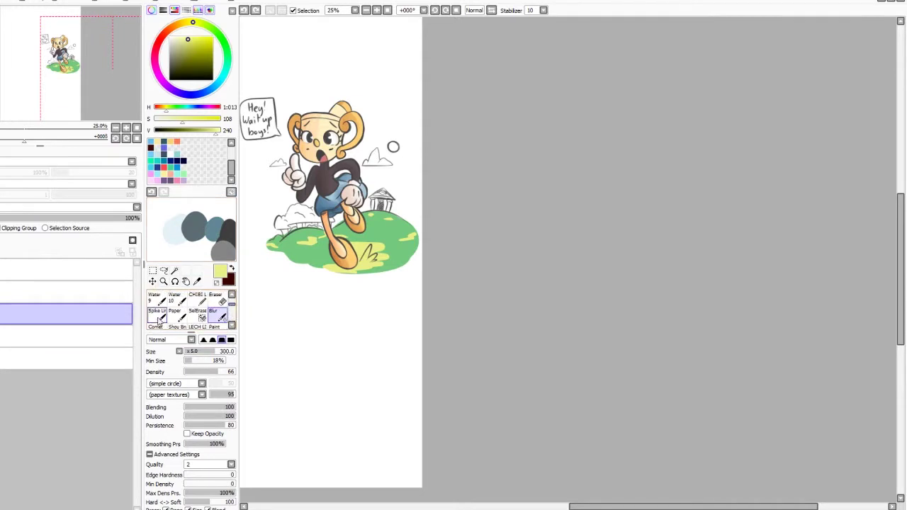
{"action": "left_click", "coordinate": [156, 316]}
{"action": "left_click", "coordinate": [154, 327]}
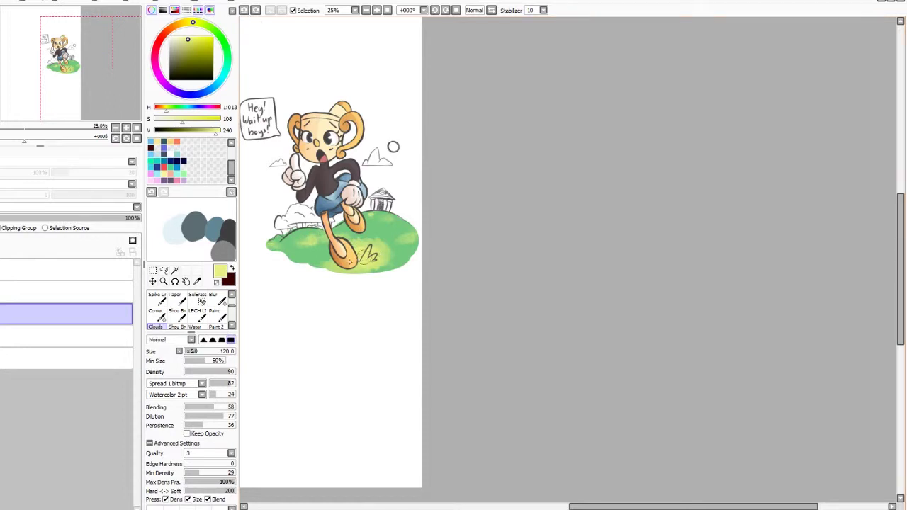
{"action": "key", "text": "e"}
{"action": "mouse_move", "coordinate": [378, 246]}
{"action": "left_mouse_down"}
{"action": "mouse_move", "coordinate": [346, 248]}
{"action": "mouse_move", "coordinate": [379, 251]}
{"action": "left_mouse_up"}
{"action": "key", "text": "e"}
{"action": "scroll", "coordinate": [358, 249], "scroll_direction": "down", "scroll_amount": 3}
{"action": "scroll", "coordinate": [358, 250], "scroll_direction": "up", "scroll_amount": 3}
{"action": "scroll", "coordinate": [358, 250], "scroll_direction": "down", "scroll_amount": 2}
{"action": "scroll", "coordinate": [358, 250], "scroll_direction": "up", "scroll_amount": 2}
On a new layer beneath the hill, paint a large rounded pale blue-grey sky backdrop with the size 310 Pencil.
{"action": "left_click", "coordinate": [64, 359]}
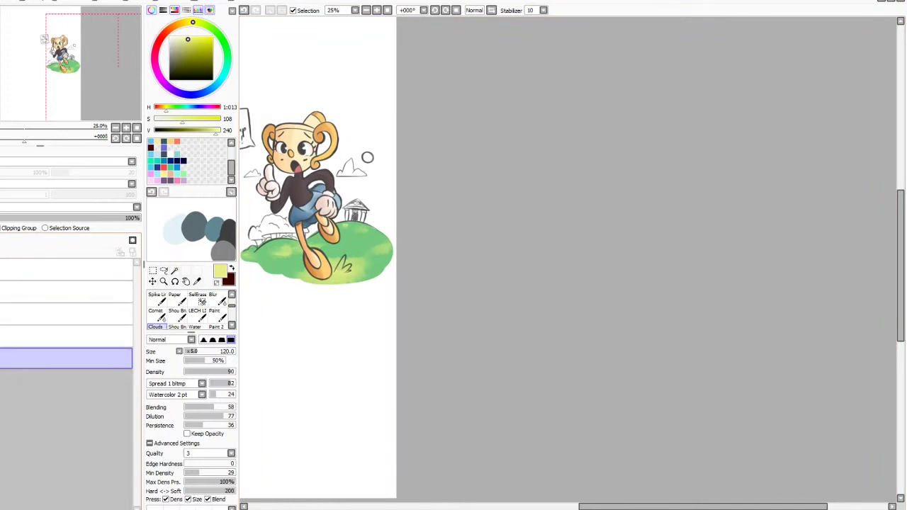
{"action": "left_click", "coordinate": [4, 241]}
{"action": "scroll", "coordinate": [177, 312], "scroll_direction": "up", "scroll_amount": 3}
{"action": "left_click", "coordinate": [157, 298]}
{"action": "left_click", "coordinate": [216, 352]}
{"action": "left_click", "coordinate": [218, 82]}
{"action": "left_click", "coordinate": [176, 38]}
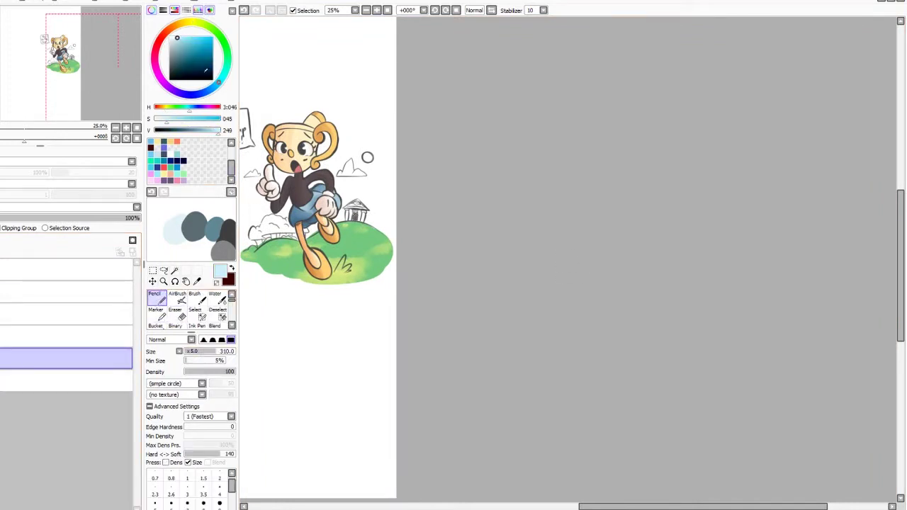
{"action": "left_click", "coordinate": [209, 90]}
{"action": "left_click", "coordinate": [173, 36]}
{"action": "left_click", "coordinate": [170, 38]}
{"action": "scroll", "coordinate": [389, 249], "scroll_direction": "down", "scroll_amount": 1}
{"action": "mouse_move", "coordinate": [269, 208]}
{"action": "left_mouse_down"}
{"action": "mouse_move", "coordinate": [279, 200]}
{"action": "mouse_move", "coordinate": [300, 231]}
{"action": "left_mouse_up"}
{"action": "mouse_move", "coordinate": [347, 206]}
{"action": "left_mouse_down"}
{"action": "mouse_move", "coordinate": [366, 217]}
{"action": "mouse_move", "coordinate": [375, 186]}
{"action": "left_mouse_up"}
{"action": "left_click_drag", "start_coordinate": [319, 164], "coordinate": [286, 230]}
{"action": "left_click_drag", "start_coordinate": [281, 190], "coordinate": [299, 254]}
{"action": "left_click_drag", "start_coordinate": [360, 158], "coordinate": [388, 239]}
Extend the grass in its sampled green across the full width of the sky backdrop with the size 310 Pencil.
{"action": "left_click", "coordinate": [106, 337]}
{"action": "right_click", "coordinate": [305, 253]}
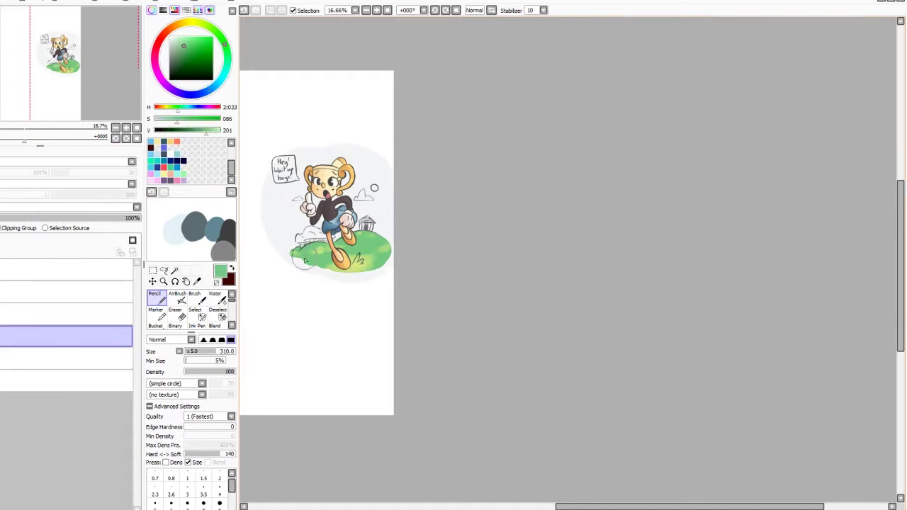
{"action": "mouse_move", "coordinate": [301, 257]}
{"action": "left_mouse_down"}
{"action": "mouse_move", "coordinate": [329, 268]}
{"action": "mouse_move", "coordinate": [391, 260]}
{"action": "mouse_move", "coordinate": [379, 280]}
{"action": "mouse_move", "coordinate": [284, 266]}
{"action": "mouse_move", "coordinate": [298, 284]}
{"action": "mouse_move", "coordinate": [294, 265]}
{"action": "left_mouse_up"}
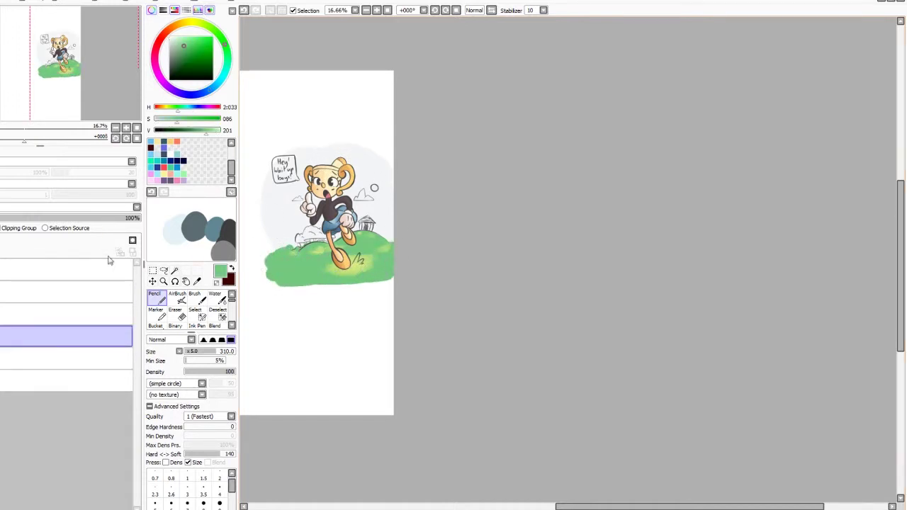
On a new layer behind the grass, paint dark green bushes at both ends of the horizon with the size 310 Pencil.
{"action": "left_click", "coordinate": [106, 359]}
{"action": "key", "text": "ctrl+shift+n"}
{"action": "left_click_drag", "start_coordinate": [206, 131], "coordinate": [192, 131]}
{"action": "mouse_move", "coordinate": [291, 245]}
{"action": "left_mouse_down"}
{"action": "mouse_move", "coordinate": [276, 247]}
{"action": "mouse_move", "coordinate": [292, 248]}
{"action": "left_mouse_up"}
{"action": "left_click", "coordinate": [244, 10]}
{"action": "left_click", "coordinate": [165, 462]}
{"action": "left_click", "coordinate": [243, 9]}
{"action": "left_click", "coordinate": [244, 10]}
{"action": "left_click", "coordinate": [166, 463]}
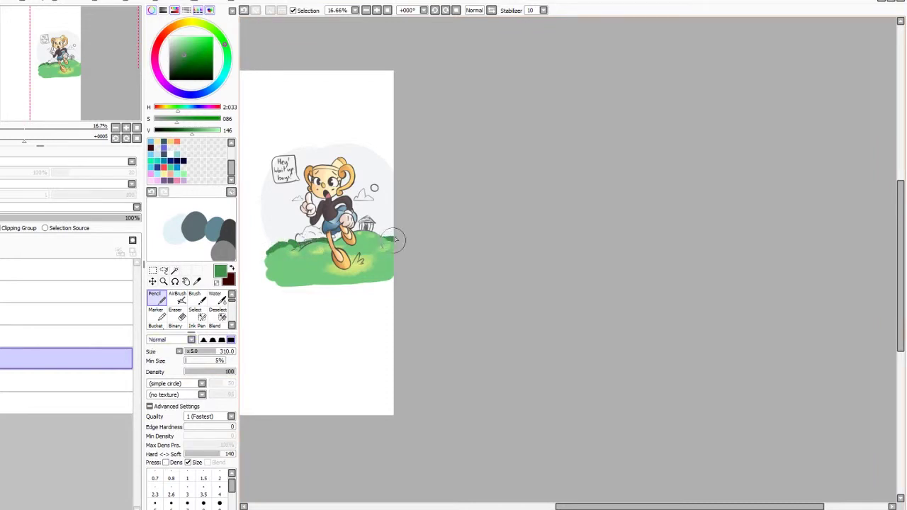
{"action": "left_click_drag", "start_coordinate": [395, 240], "coordinate": [395, 232]}
Add a softer, lighter green tone to the dark bushes at both ends of the horizon.
{"action": "left_click", "coordinate": [18, 336]}
{"action": "right_click", "coordinate": [386, 234]}
{"action": "left_click", "coordinate": [18, 359]}
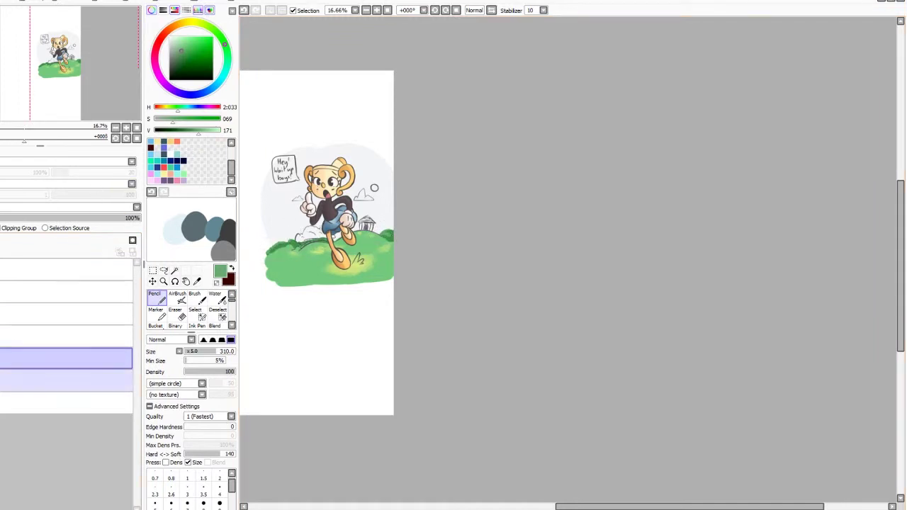
On a new lower layer, fill the outlined tree cluster behind the character with muted grey-green using the size 310 Pencil.
{"action": "left_click", "coordinate": [14, 381]}
{"action": "left_click", "coordinate": [2, 241]}
{"action": "right_click", "coordinate": [288, 247]}
{"action": "left_click_drag", "start_coordinate": [202, 130], "coordinate": [192, 130]}
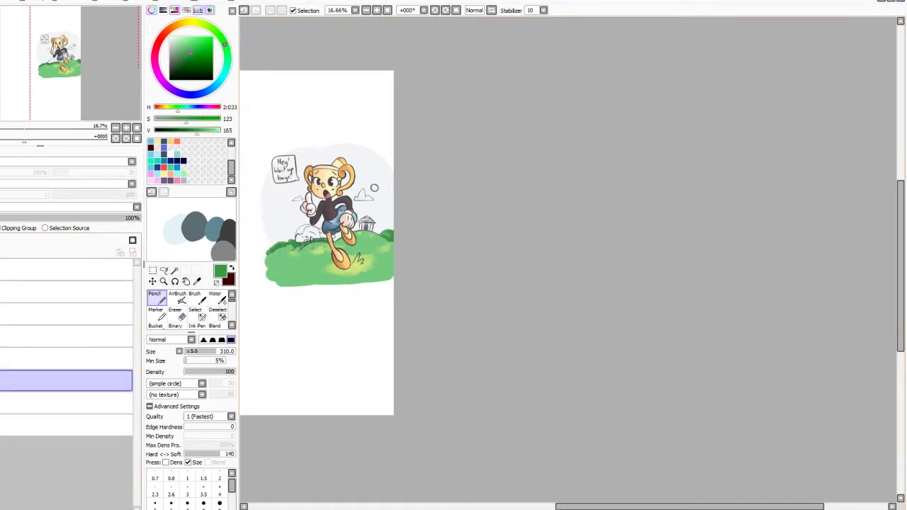
{"action": "left_click", "coordinate": [309, 241], "text": "alt"}
{"action": "left_click_drag", "start_coordinate": [312, 234], "coordinate": [325, 223]}
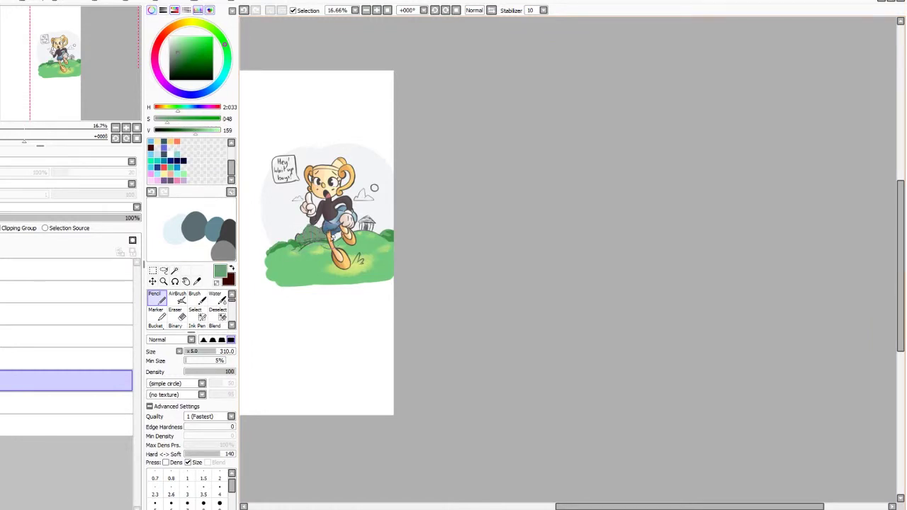
On a new layer moved higher in the stack, paint the fence below the tree cluster dark reddish brown, trimming with the Eraser.
{"action": "left_click", "coordinate": [2, 241]}
{"action": "left_click", "coordinate": [231, 268]}
{"action": "left_click_drag", "start_coordinate": [184, 131], "coordinate": [178, 131]}
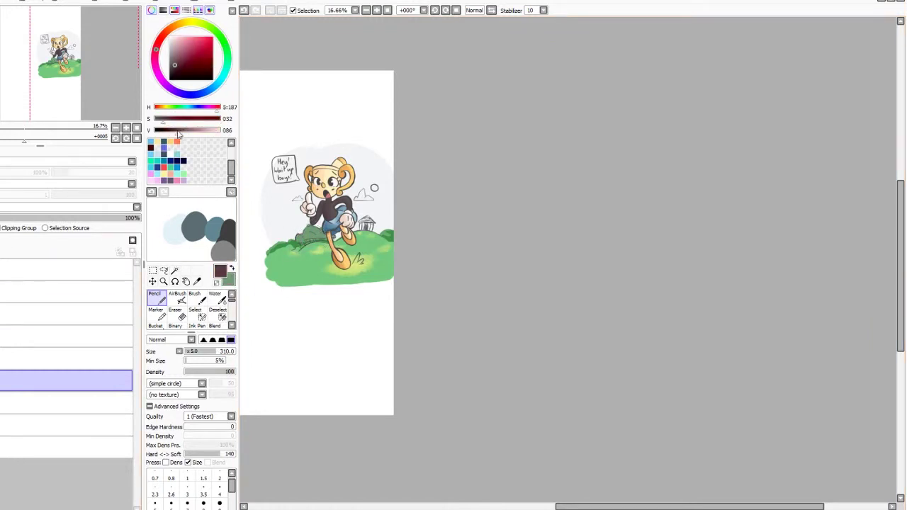
{"action": "left_click_drag", "start_coordinate": [28, 336], "coordinate": [28, 292]}
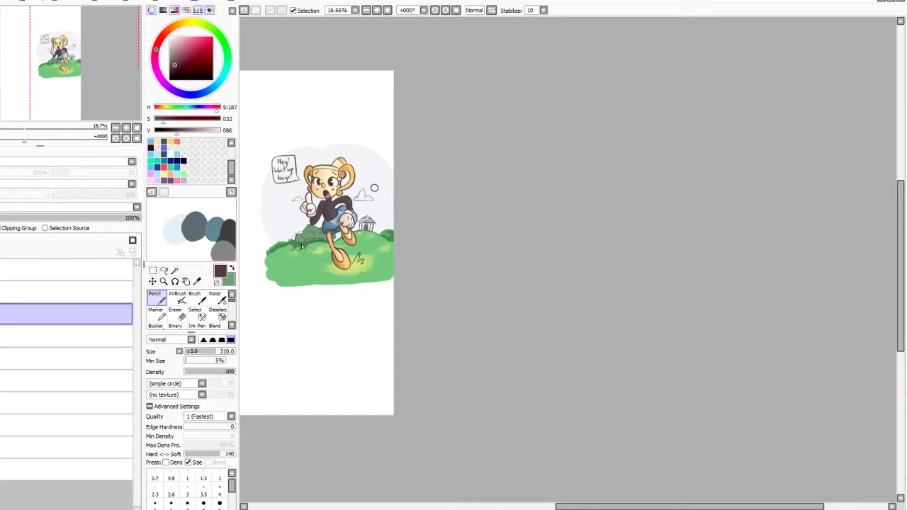
{"action": "key", "text": "e"}
{"action": "key", "text": "n"}
{"action": "key", "text": "e"}
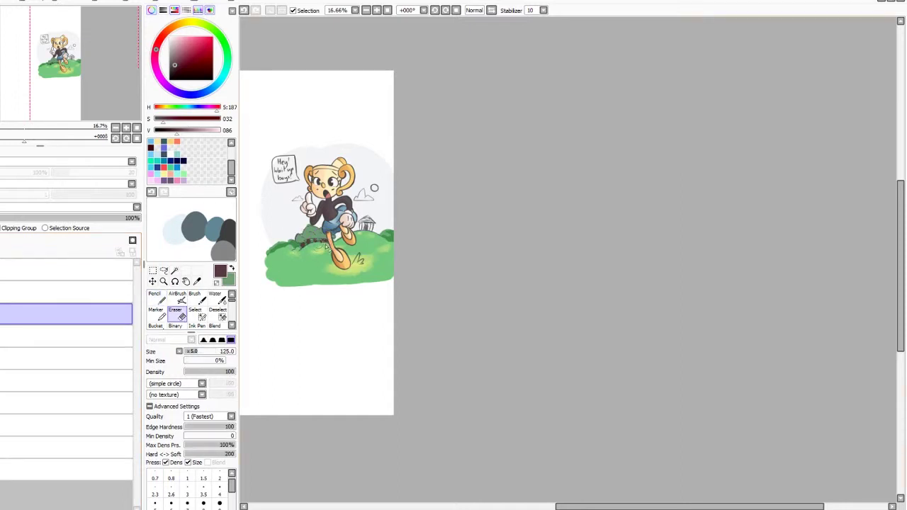
{"action": "key", "text": "n"}
On a new layer, fill the small columned building on the hill with a colour from the swatches.
{"action": "scroll", "coordinate": [355, 229], "scroll_direction": "down", "scroll_amount": 1}
{"action": "scroll", "coordinate": [368, 227], "scroll_direction": "up", "scroll_amount": 3}
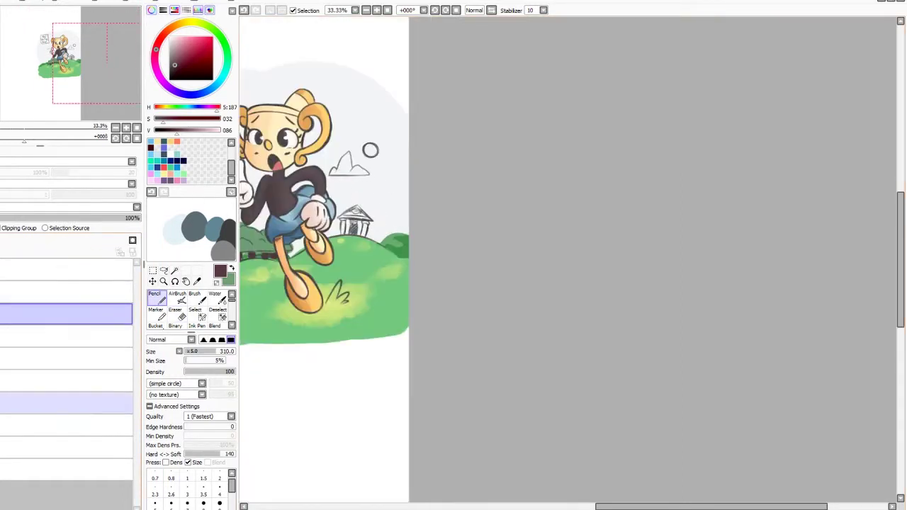
{"action": "left_click", "coordinate": [71, 404]}
{"action": "key", "text": "ctrl+shift+n"}
{"action": "left_click", "coordinate": [170, 141]}
{"action": "left_click_drag", "start_coordinate": [342, 216], "coordinate": [358, 213]}
On the sky backdrop layer, shade the upper and outer sky in light blue with the size 500 Multiply Brush.
{"action": "scroll", "coordinate": [367, 197], "scroll_direction": "down", "scroll_amount": 3}
{"action": "left_click_drag", "start_coordinate": [71, 403], "coordinate": [71, 470]}
{"action": "left_click", "coordinate": [198, 299]}
{"action": "right_click", "coordinate": [307, 203]}
{"action": "left_click", "coordinate": [232, 351]}
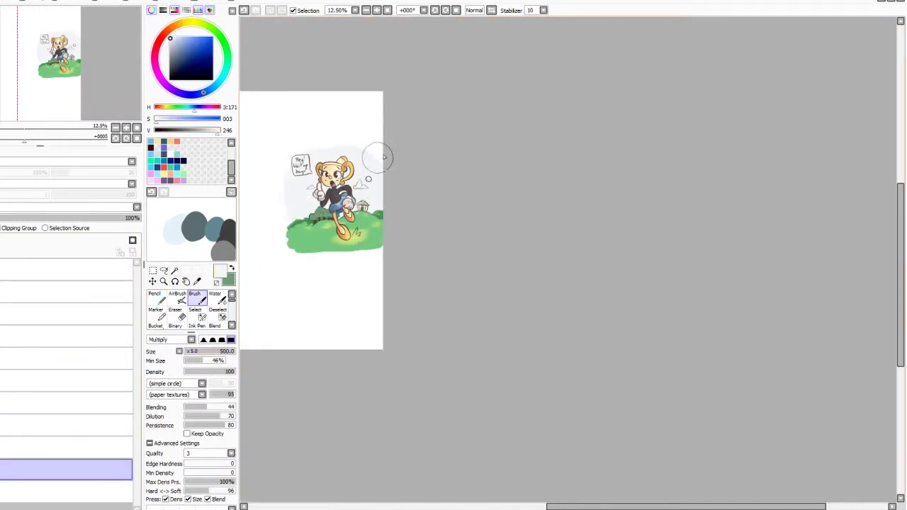
{"action": "left_click_drag", "start_coordinate": [377, 158], "coordinate": [341, 169]}
{"action": "key", "text": "ctrl+z"}
{"action": "left_click", "coordinate": [182, 39]}
{"action": "mouse_move", "coordinate": [363, 128]}
{"action": "left_mouse_down"}
{"action": "mouse_move", "coordinate": [358, 151]}
{"action": "mouse_move", "coordinate": [395, 162]}
{"action": "mouse_move", "coordinate": [278, 171]}
{"action": "mouse_move", "coordinate": [390, 154]}
{"action": "mouse_move", "coordinate": [375, 182]}
{"action": "left_mouse_up"}
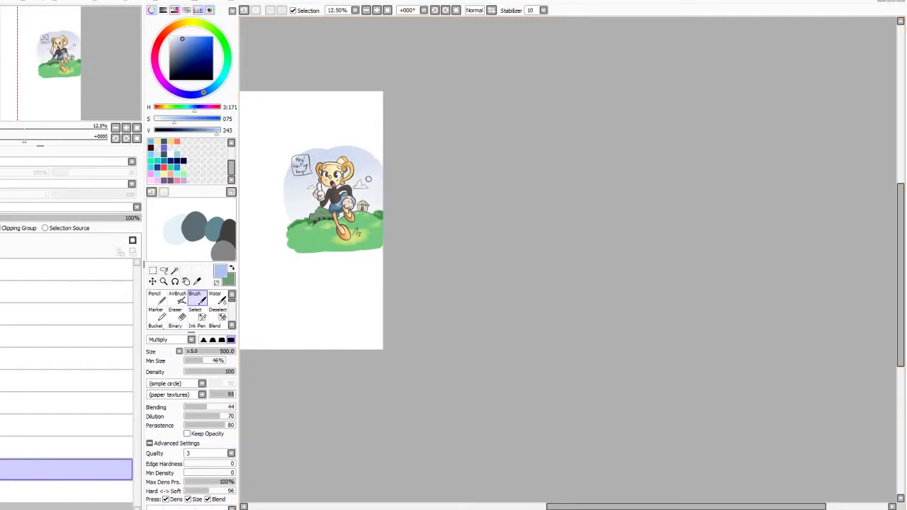
Shade the sky around the character in pale cyan with the size 500 Multiply Brush, redoing the first strokes.
{"action": "left_click", "coordinate": [222, 81]}
{"action": "left_click_drag", "start_coordinate": [323, 148], "coordinate": [387, 150]}
{"action": "left_click", "coordinate": [245, 11]}
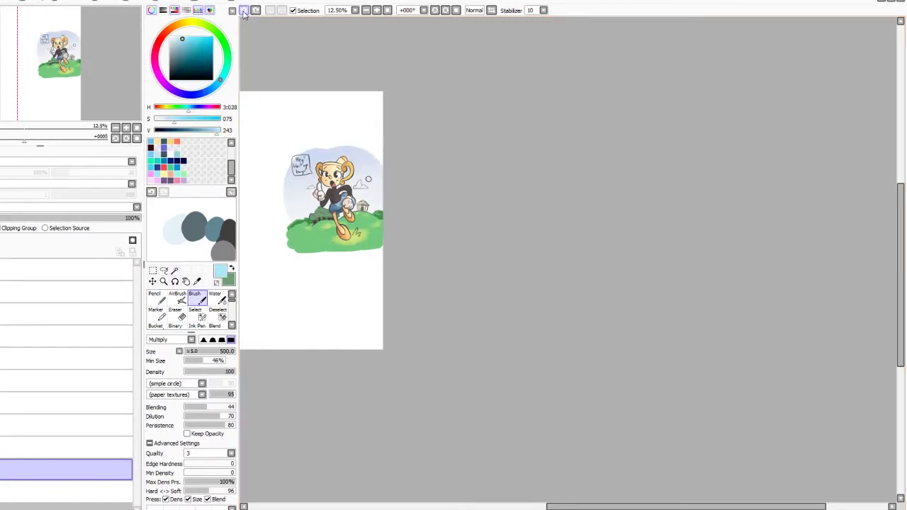
{"action": "left_click", "coordinate": [245, 11]}
{"action": "left_click_drag", "start_coordinate": [288, 184], "coordinate": [395, 170]}
Paint soft white and light grey cloud texture in the sky near the sun with the size 160 Clouds brush.
{"action": "scroll", "coordinate": [295, 201], "scroll_direction": "down", "scroll_amount": 1}
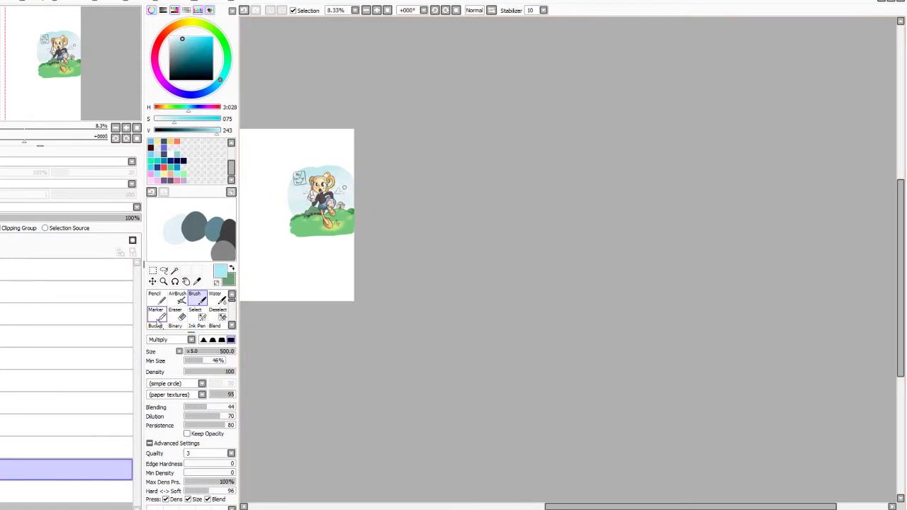
{"action": "scroll", "coordinate": [156, 320], "scroll_direction": "down", "scroll_amount": 2}
{"action": "left_click", "coordinate": [157, 318]}
{"action": "scroll", "coordinate": [302, 199], "scroll_direction": "up", "scroll_amount": 3}
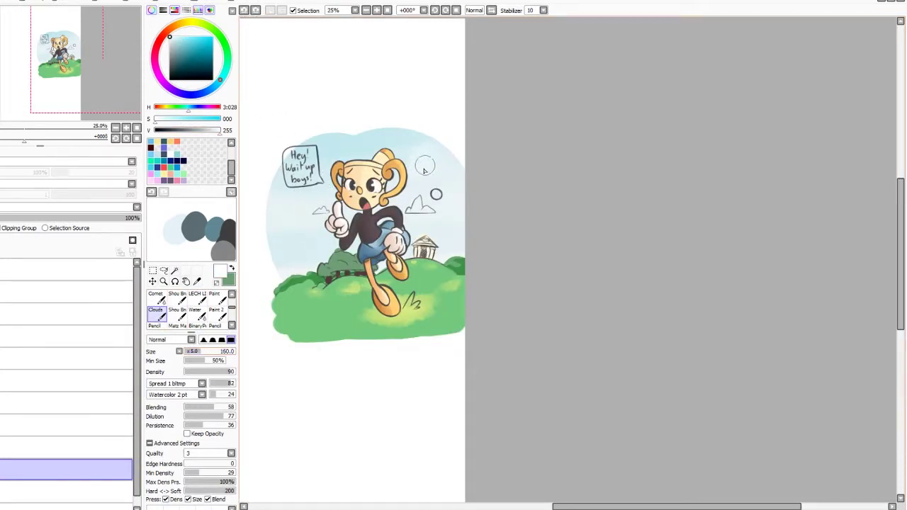
{"action": "left_click_drag", "start_coordinate": [424, 166], "coordinate": [437, 171]}
{"action": "left_click_drag", "start_coordinate": [181, 44], "coordinate": [169, 43]}
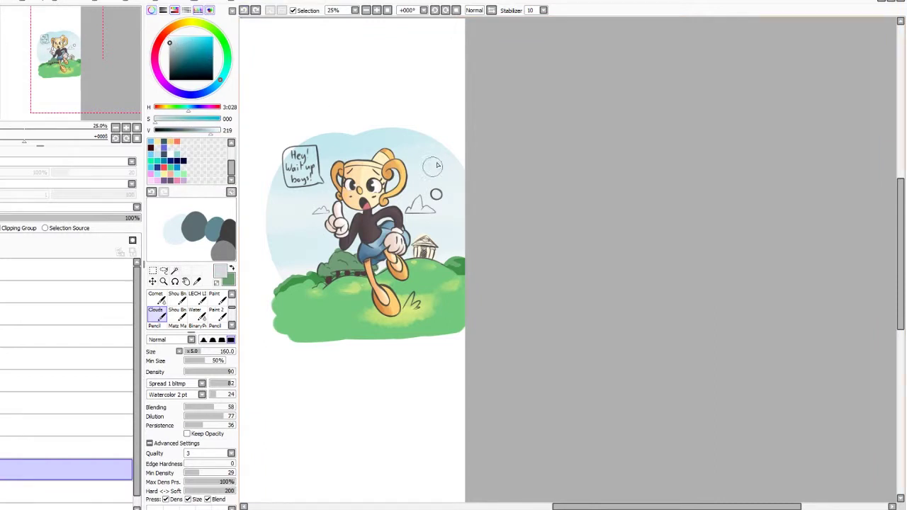
{"action": "left_click_drag", "start_coordinate": [437, 170], "coordinate": [432, 172]}
{"action": "left_click", "coordinate": [167, 340]}
{"action": "left_click", "coordinate": [159, 347]}
{"action": "mouse_move", "coordinate": [298, 244]}
{"action": "left_mouse_down"}
{"action": "mouse_move", "coordinate": [338, 251]}
{"action": "mouse_move", "coordinate": [295, 245]}
{"action": "mouse_move", "coordinate": [330, 242]}
{"action": "mouse_move", "coordinate": [331, 130]}
{"action": "mouse_move", "coordinate": [292, 196]}
{"action": "mouse_move", "coordinate": [329, 229]}
{"action": "left_mouse_up"}
{"action": "left_click", "coordinate": [243, 9]}
{"action": "left_click", "coordinate": [244, 10]}
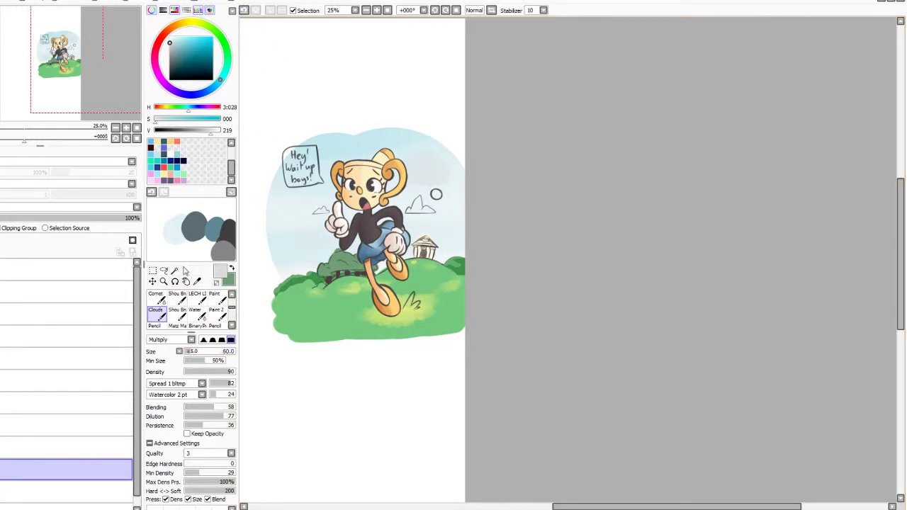
Fill the outlined clouds on both sides of the character with white using the size 310 Pencil.
{"action": "scroll", "coordinate": [188, 308], "scroll_direction": "up", "scroll_amount": 3}
{"action": "left_click", "coordinate": [155, 296]}
{"action": "left_click", "coordinate": [297, 166], "text": "alt"}
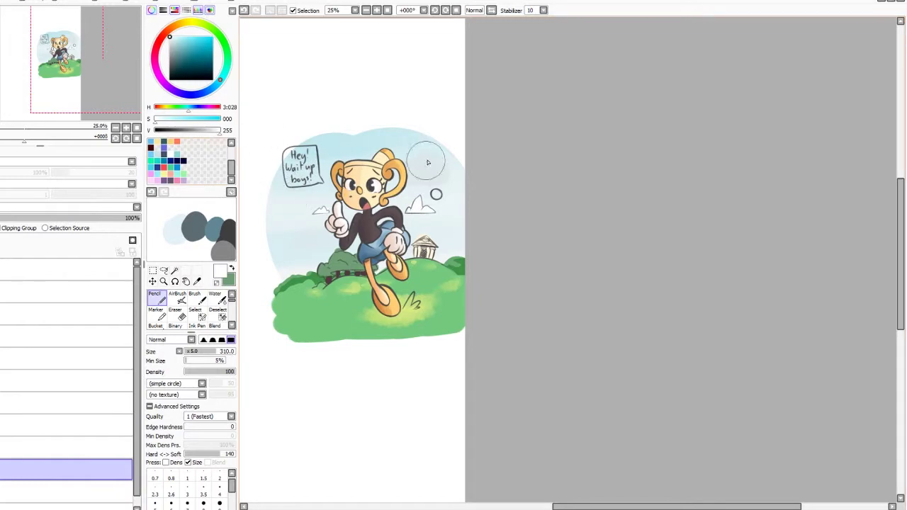
Fill the round sun outline beside the cloud with pale yellow using the size 310 Pencil.
{"action": "scroll", "coordinate": [411, 161], "scroll_direction": "down", "scroll_amount": 1}
{"action": "left_click", "coordinate": [187, 23]}
{"action": "left_click", "coordinate": [176, 37]}
{"action": "scroll", "coordinate": [425, 194], "scroll_direction": "up", "scroll_amount": 5}
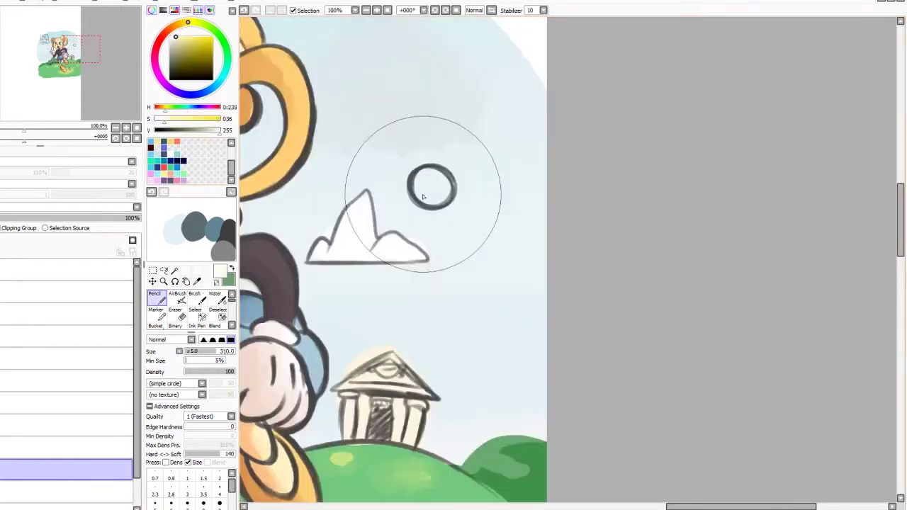
{"action": "left_click_drag", "start_coordinate": [424, 190], "coordinate": [435, 187]}
{"action": "scroll", "coordinate": [428, 177], "scroll_direction": "down", "scroll_amount": 4}
{"action": "scroll", "coordinate": [429, 178], "scroll_direction": "up", "scroll_amount": 3}
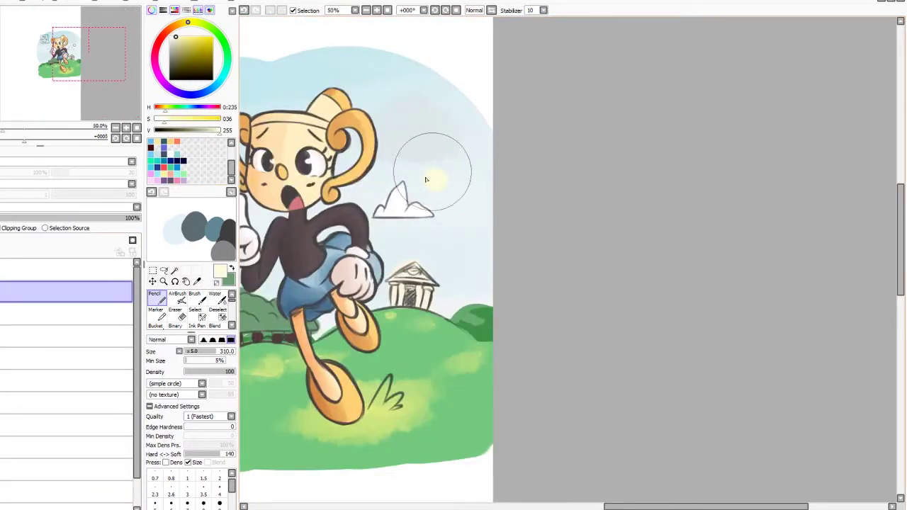
{"action": "scroll", "coordinate": [430, 170], "scroll_direction": "down", "scroll_amount": 3}
On the sky backdrop layer, extend the sky outward into a squarer shape with sampled light blue using the size 310 Pencil.
{"action": "left_click", "coordinate": [67, 358]}
{"action": "left_click", "coordinate": [66, 381]}
{"action": "left_click", "coordinate": [67, 402]}
{"action": "scroll", "coordinate": [67, 397], "scroll_direction": "down", "scroll_amount": 1}
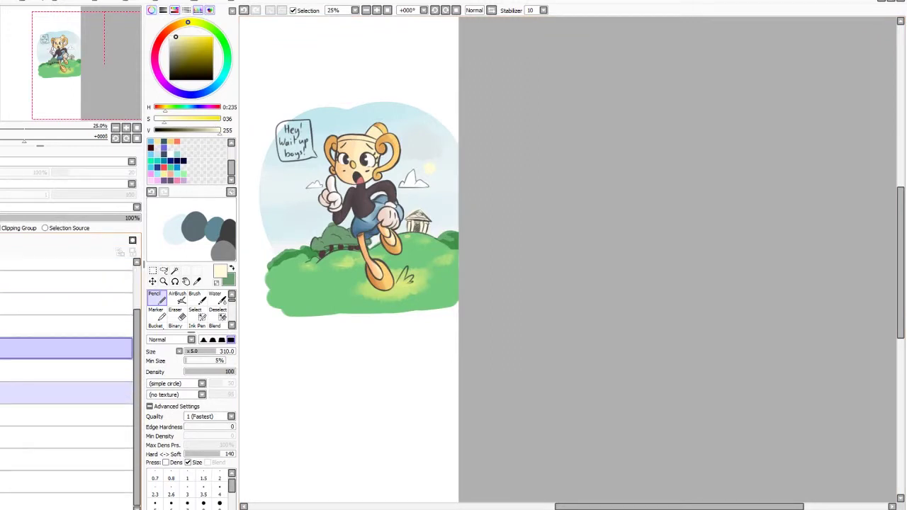
{"action": "left_click", "coordinate": [67, 370]}
{"action": "left_click", "coordinate": [67, 392]}
{"action": "left_click", "coordinate": [67, 416]}
{"action": "left_click", "coordinate": [67, 438]}
{"action": "left_click", "coordinate": [67, 459]}
{"action": "scroll", "coordinate": [66, 454], "scroll_direction": "up", "scroll_amount": 2}
{"action": "left_click", "coordinate": [7, 307]}
{"action": "left_click", "coordinate": [67, 331]}
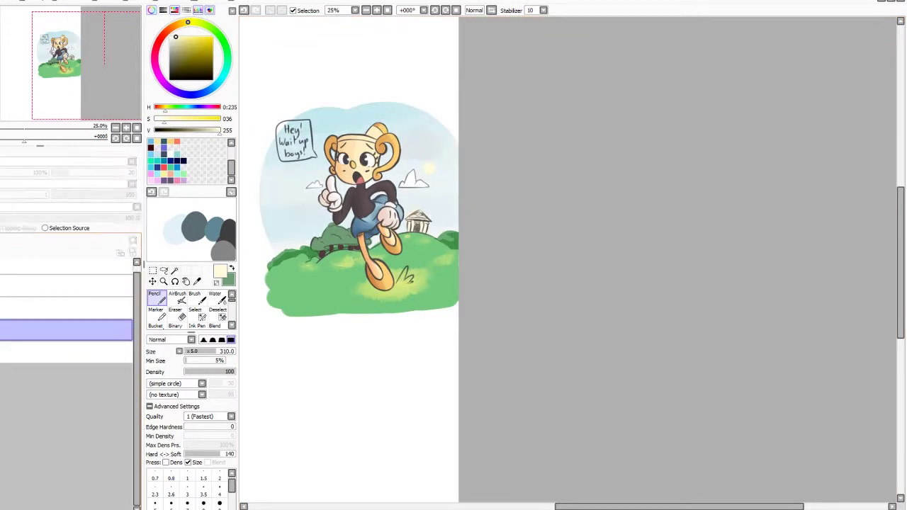
{"action": "right_click", "coordinate": [318, 121]}
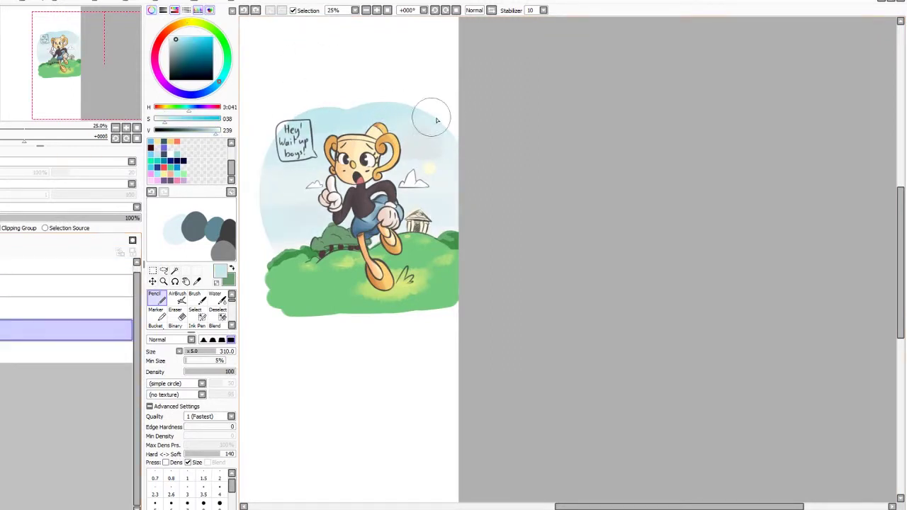
{"action": "mouse_move", "coordinate": [430, 118]}
{"action": "left_mouse_down"}
{"action": "mouse_move", "coordinate": [259, 129]}
{"action": "mouse_move", "coordinate": [269, 154]}
{"action": "mouse_move", "coordinate": [258, 157]}
{"action": "mouse_move", "coordinate": [265, 246]}
{"action": "left_mouse_up"}
{"action": "right_click", "coordinate": [274, 159]}
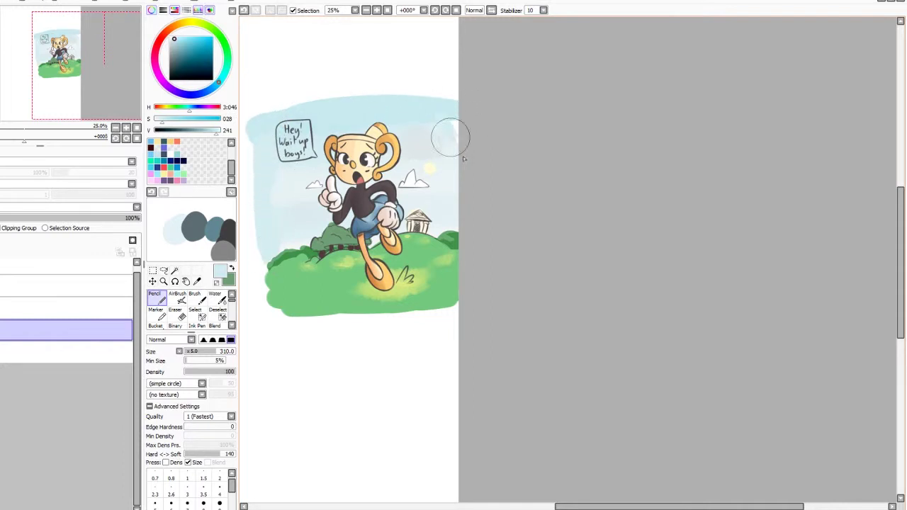
Apply a colour adjustment to the grass layer to turn the hills a more muted, browner green.
{"action": "scroll", "coordinate": [197, 314], "scroll_direction": "down", "scroll_amount": 1}
{"action": "scroll", "coordinate": [199, 316], "scroll_direction": "down", "scroll_amount": 2}
{"action": "left_click", "coordinate": [212, 298]}
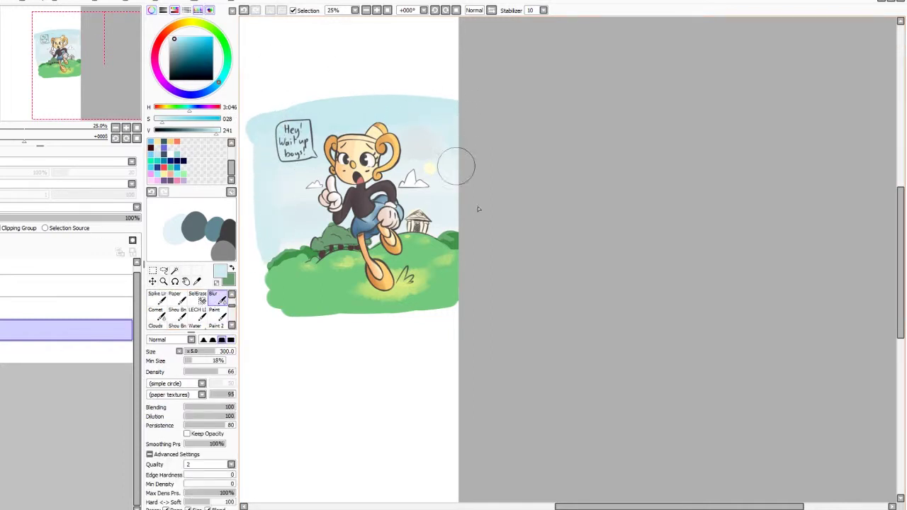
{"action": "scroll", "coordinate": [343, 85], "scroll_direction": "down", "scroll_amount": 3}
{"action": "scroll", "coordinate": [343, 107], "scroll_direction": "up", "scroll_amount": 2}
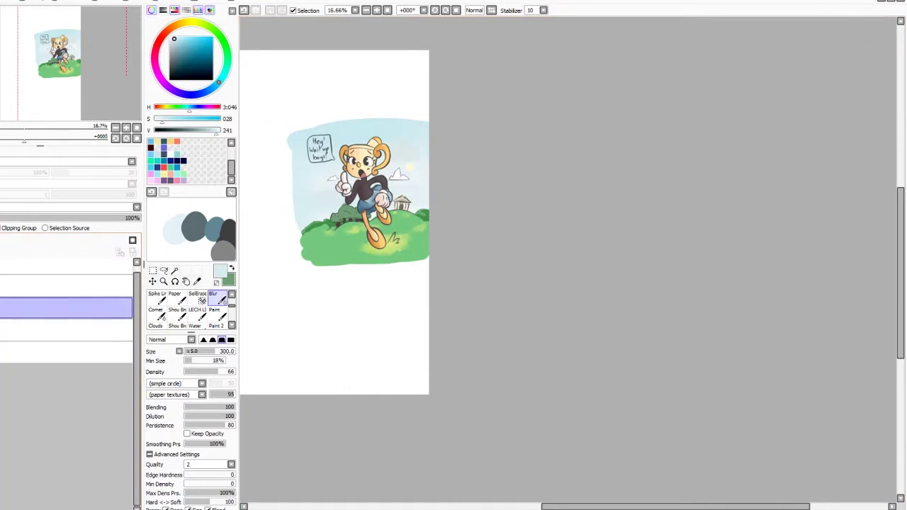
{"action": "left_click", "coordinate": [118, 2]}
{"action": "left_click", "coordinate": [142, 23]}
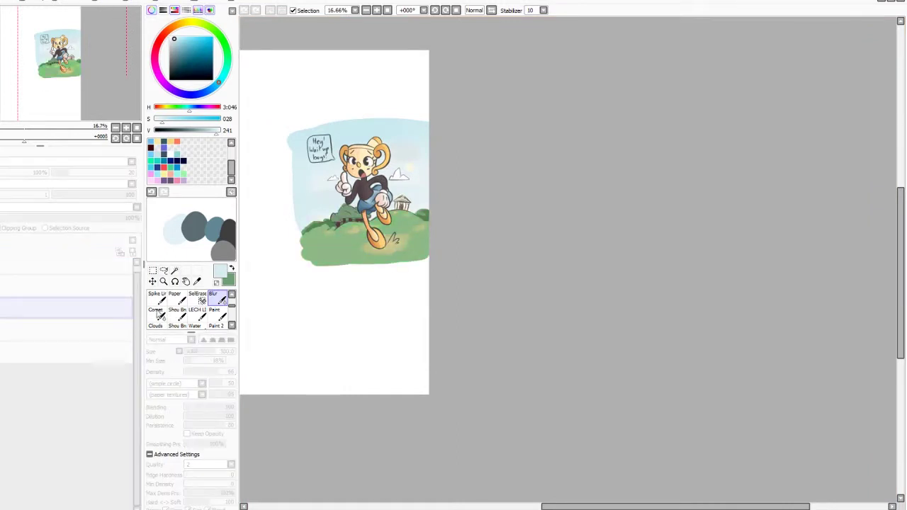
{"action": "left_click", "coordinate": [138, 325]}
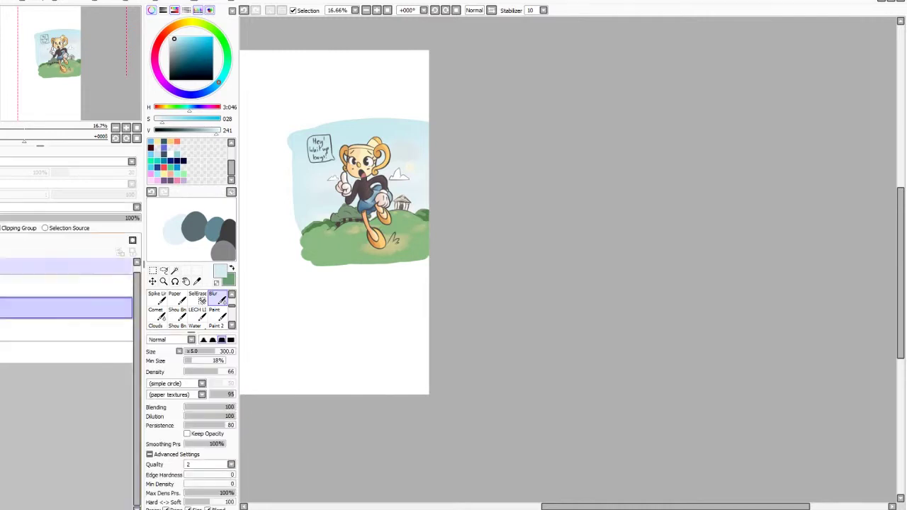
Shade a ground shadow on the grass beside the character's feet in pale warm beige with the size 135 Multiply Brush.
{"action": "key", "text": "n"}
{"action": "left_click", "coordinate": [198, 298]}
{"action": "mouse_move", "coordinate": [367, 249]}
{"action": "left_mouse_down"}
{"action": "mouse_move", "coordinate": [334, 260]}
{"action": "mouse_move", "coordinate": [359, 246]}
{"action": "left_mouse_up"}
{"action": "key", "text": "ctrl+z"}
{"action": "left_click", "coordinate": [256, 10]}
{"action": "left_click", "coordinate": [177, 31]}
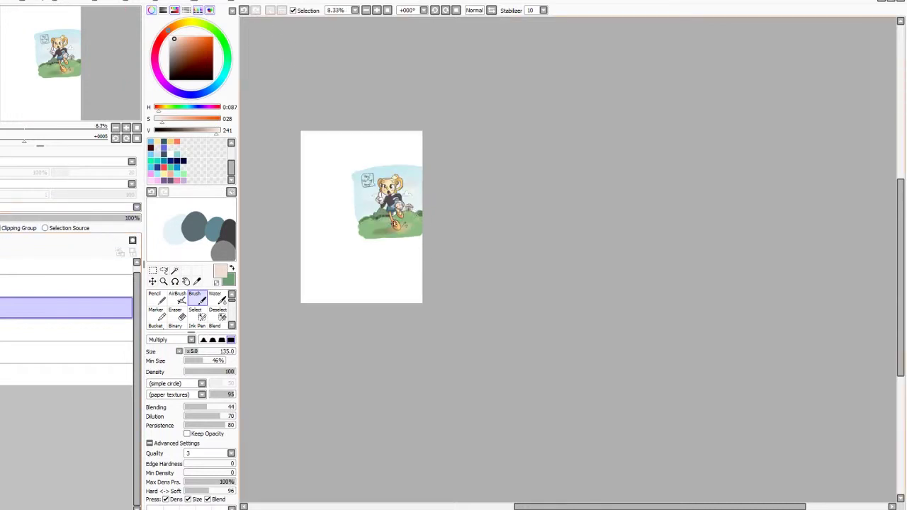
{"action": "key", "text": "e"}
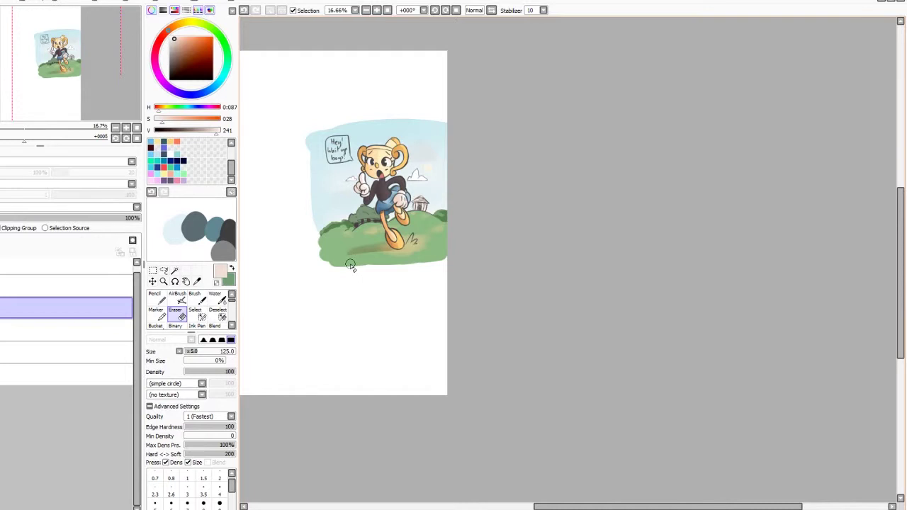
On a new layer, shade the tree cluster, clouds, building and hill edges in pale warm beige with the size 135 Multiply Brush.
{"action": "left_click", "coordinate": [57, 331]}
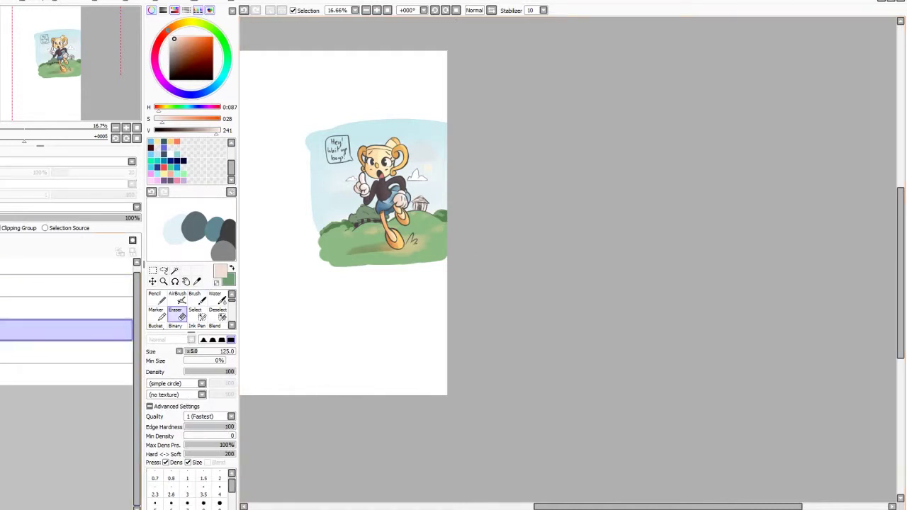
{"action": "left_click", "coordinate": [57, 309]}
{"action": "left_click", "coordinate": [31, 219]}
{"action": "left_click", "coordinate": [57, 330]}
{"action": "left_click", "coordinate": [3, 241]}
{"action": "key", "text": "b"}
{"action": "scroll", "coordinate": [339, 203], "scroll_direction": "up", "scroll_amount": 1}
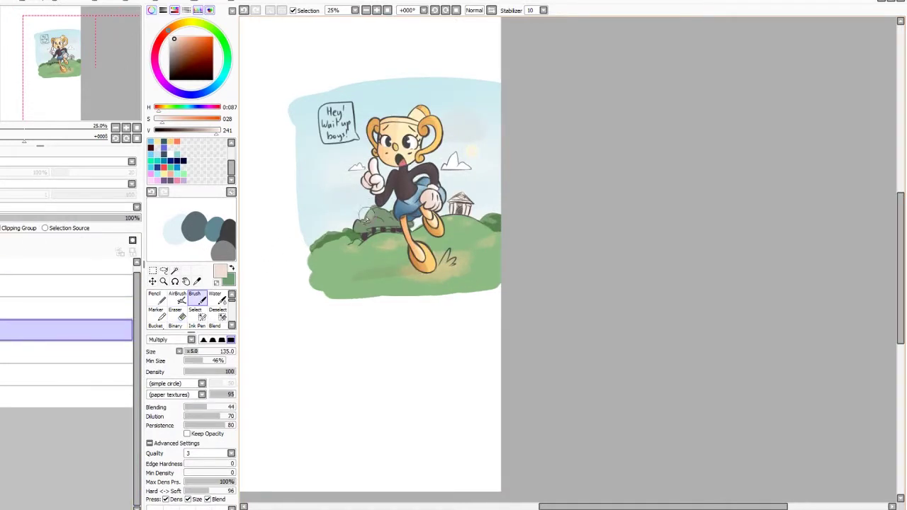
{"action": "mouse_move", "coordinate": [360, 226]}
{"action": "left_mouse_down"}
{"action": "mouse_move", "coordinate": [376, 231]}
{"action": "mouse_move", "coordinate": [356, 247]}
{"action": "mouse_move", "coordinate": [361, 239]}
{"action": "left_mouse_up"}
{"action": "key", "text": "e"}
{"action": "key", "text": "b"}
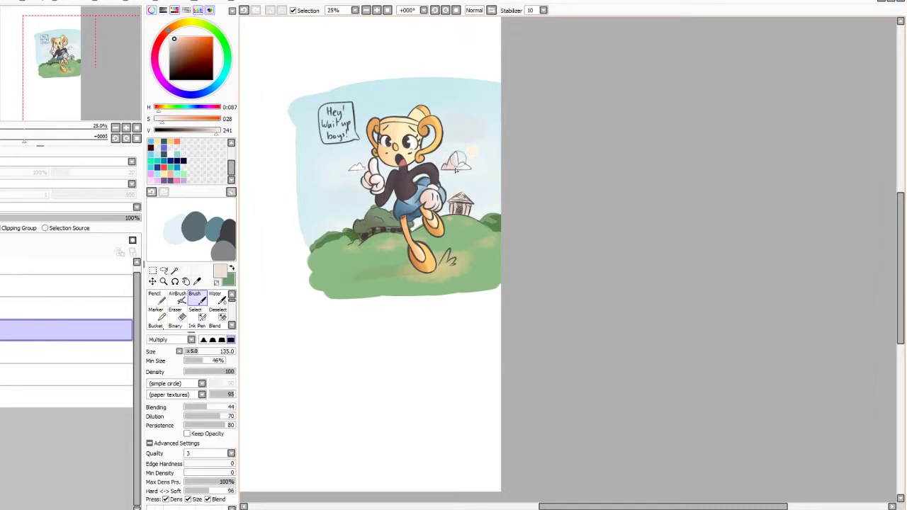
{"action": "mouse_move", "coordinate": [384, 235]}
{"action": "left_mouse_down"}
{"action": "mouse_move", "coordinate": [333, 256]}
{"action": "mouse_move", "coordinate": [329, 246]}
{"action": "mouse_move", "coordinate": [375, 221]}
{"action": "left_mouse_up"}
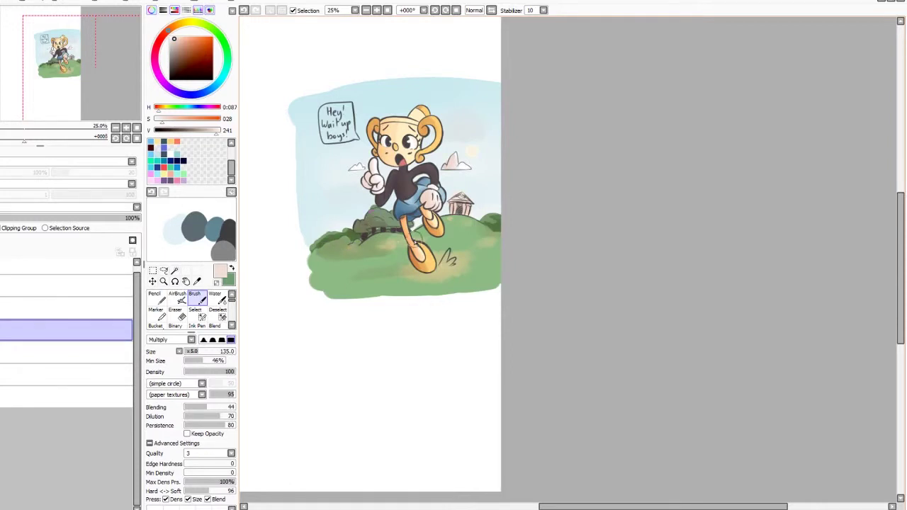
{"action": "mouse_move", "coordinate": [315, 258]}
{"action": "left_mouse_down"}
{"action": "mouse_move", "coordinate": [321, 293]}
{"action": "mouse_move", "coordinate": [355, 299]}
{"action": "mouse_move", "coordinate": [318, 245]}
{"action": "left_mouse_up"}
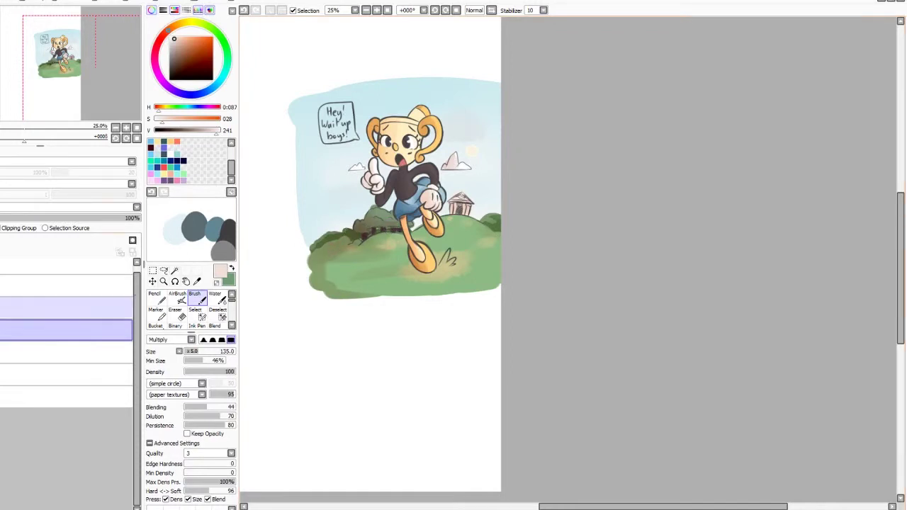
On the background line layer, erase the outlines of the tree cluster, fence and clouds with the size 125 Eraser.
{"action": "left_click", "coordinate": [64, 286]}
{"action": "key", "text": "e"}
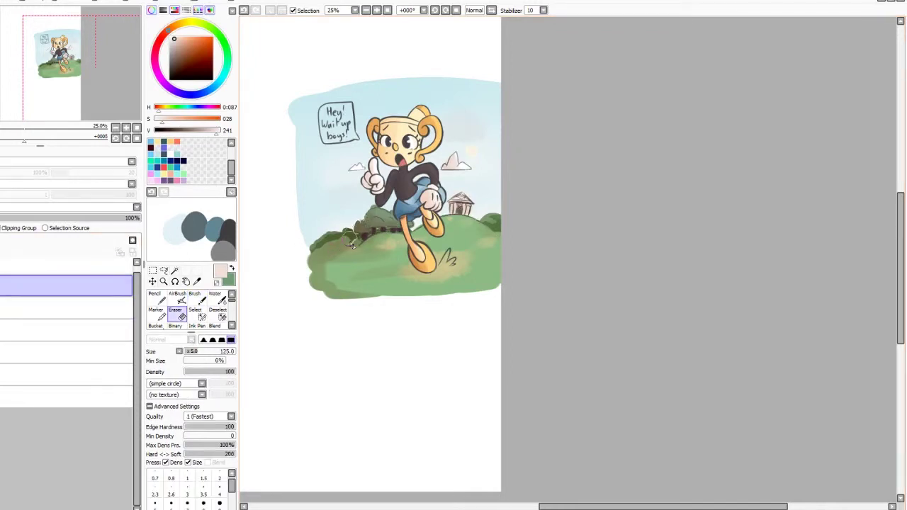
{"action": "mouse_move", "coordinate": [343, 233]}
{"action": "left_mouse_down"}
{"action": "mouse_move", "coordinate": [395, 216]}
{"action": "mouse_move", "coordinate": [418, 226]}
{"action": "left_mouse_up"}
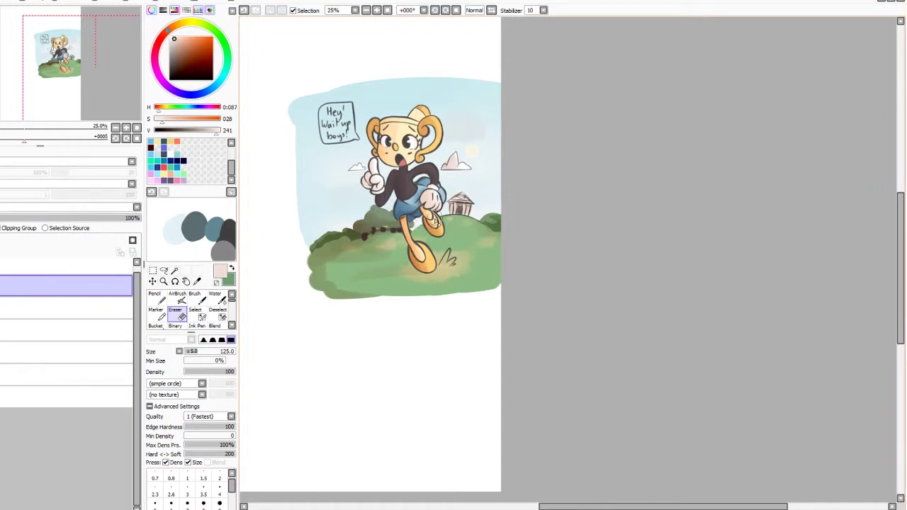
{"action": "left_click_drag", "start_coordinate": [445, 166], "coordinate": [469, 167]}
{"action": "left_click_drag", "start_coordinate": [361, 168], "coordinate": [345, 170]}
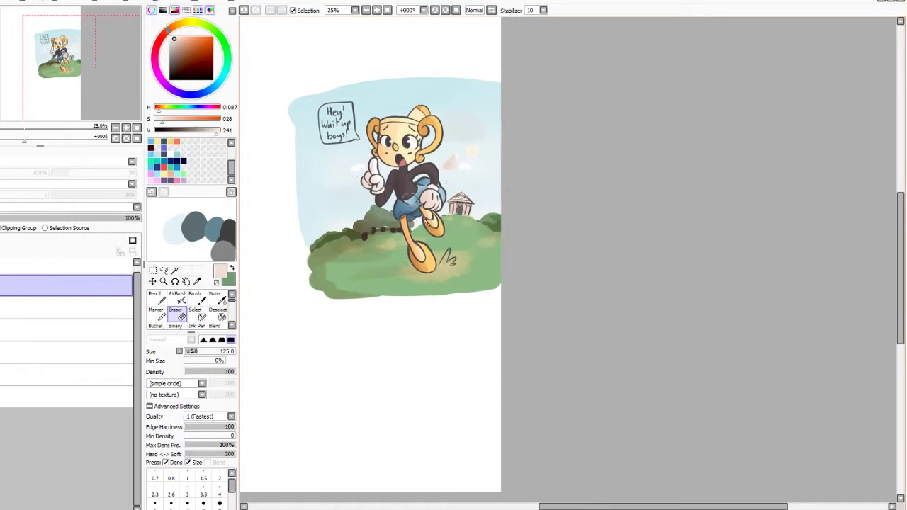
{"action": "scroll", "coordinate": [422, 218], "scroll_direction": "down", "scroll_amount": 3}
{"action": "scroll", "coordinate": [368, 206], "scroll_direction": "up", "scroll_amount": 2}
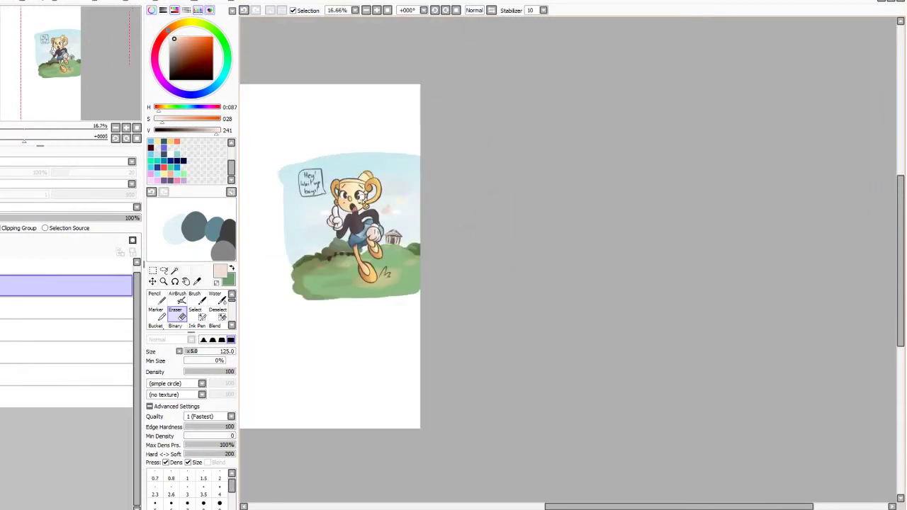
Rearrange the upper layers and temporarily hide the character to check the painted background.
{"action": "left_click", "coordinate": [78, 268]}
{"action": "left_click", "coordinate": [1, 243]}
{"action": "left_click", "coordinate": [3, 292]}
{"action": "left_click", "coordinate": [4, 228]}
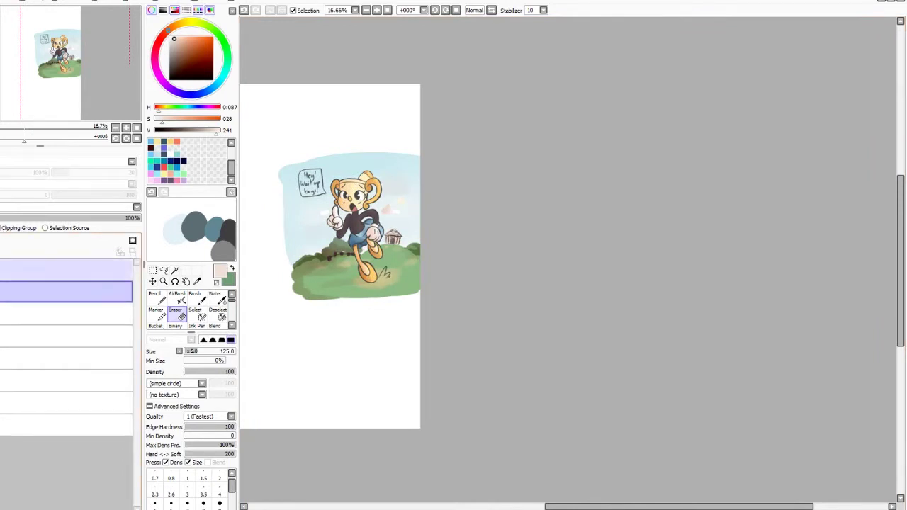
{"action": "mouse_move", "coordinate": [3, 292]}
{"action": "left_mouse_down"}
{"action": "mouse_move", "coordinate": [3, 318]}
{"action": "mouse_move", "coordinate": [2, 309]}
{"action": "left_mouse_up"}
{"action": "left_click", "coordinate": [3, 270]}
{"action": "left_click", "coordinate": [3, 357]}
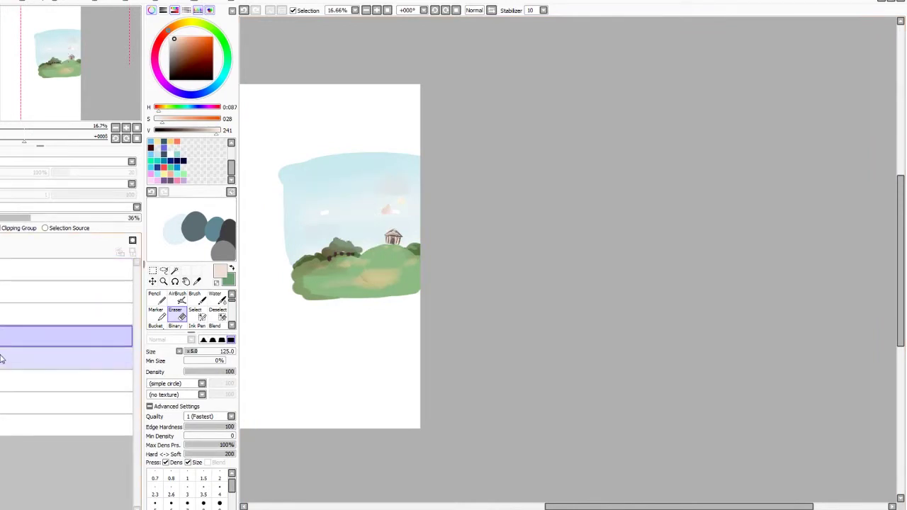
Crop the sky backdrop to a rectangle around the character by deleting everything outside the selection, and deselect.
{"action": "left_click", "coordinate": [10, 380]}
{"action": "left_click_drag", "start_coordinate": [10, 381], "coordinate": [16, 397]}
{"action": "key", "text": "ctrl+t"}
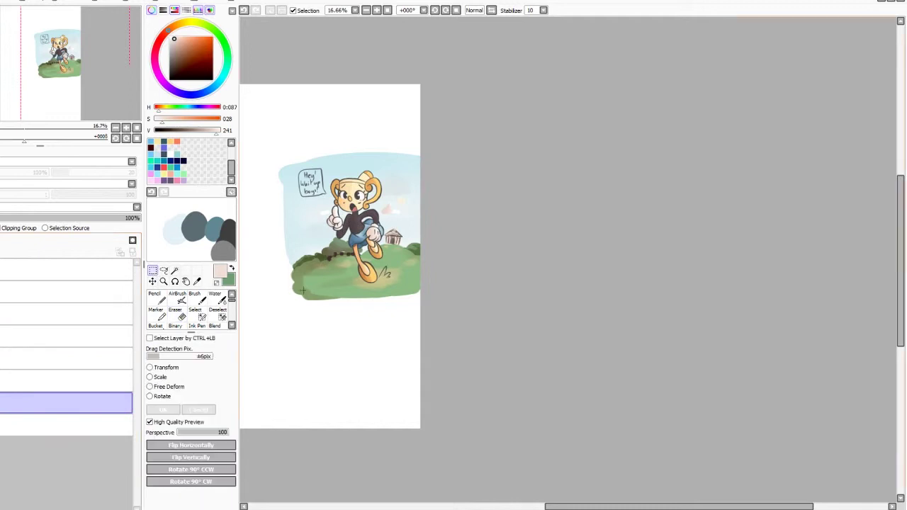
{"action": "left_click_drag", "start_coordinate": [416, 160], "coordinate": [295, 289]}
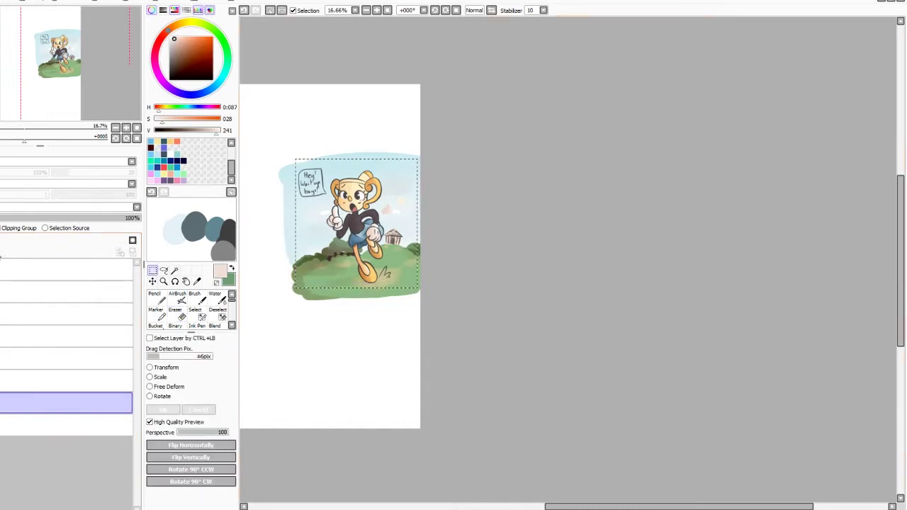
{"action": "left_click", "coordinate": [91, 32]}
{"action": "key", "text": "Delete"}
{"action": "key", "text": "ctrl+z"}
{"action": "key", "text": "Delete"}
{"action": "key", "text": "ctrl+d"}
Clip the layer directly above the sky backdrop to the cropped shape.
{"action": "left_click", "coordinate": [18, 384]}
{"action": "left_click", "coordinate": [5, 231]}
{"action": "left_click", "coordinate": [4, 231]}
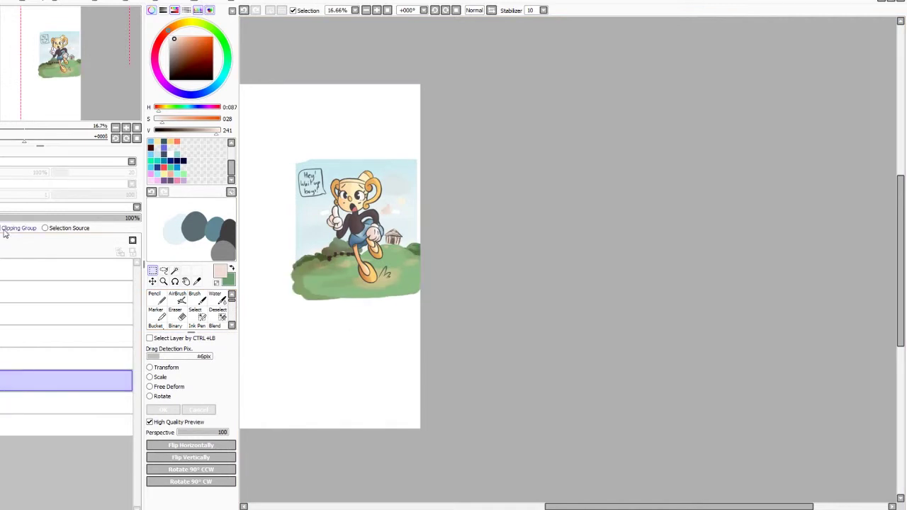
{"action": "left_click", "coordinate": [5, 231]}
On the backdrop's base layer, delete a rectangular selection over the ragged grass to leave a straight lower edge, and deselect.
{"action": "left_click", "coordinate": [21, 403]}
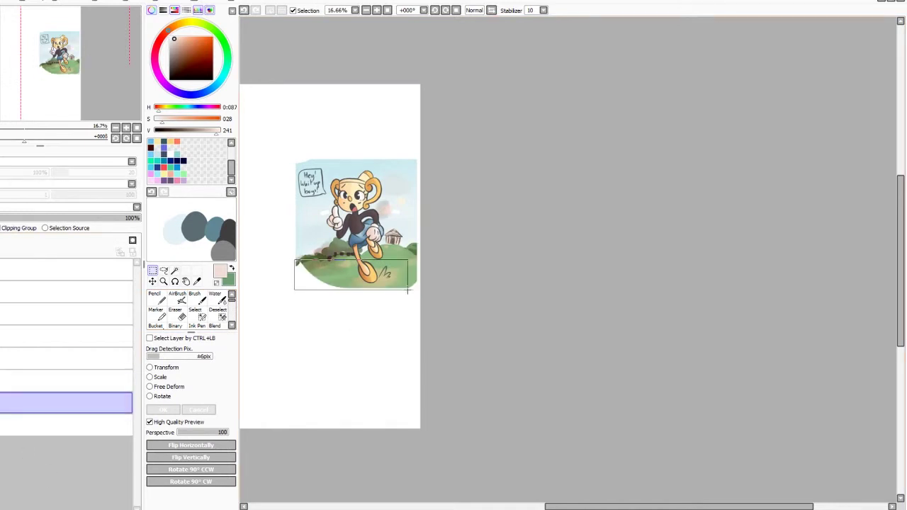
{"action": "scroll", "coordinate": [287, 327], "scroll_direction": "up", "scroll_amount": 3}
{"action": "scroll", "coordinate": [270, 351], "scroll_direction": "down", "scroll_amount": 2}
{"action": "key", "text": "Delete"}
{"action": "scroll", "coordinate": [345, 280], "scroll_direction": "up", "scroll_amount": 1}
{"action": "key", "text": "ctrl+d"}
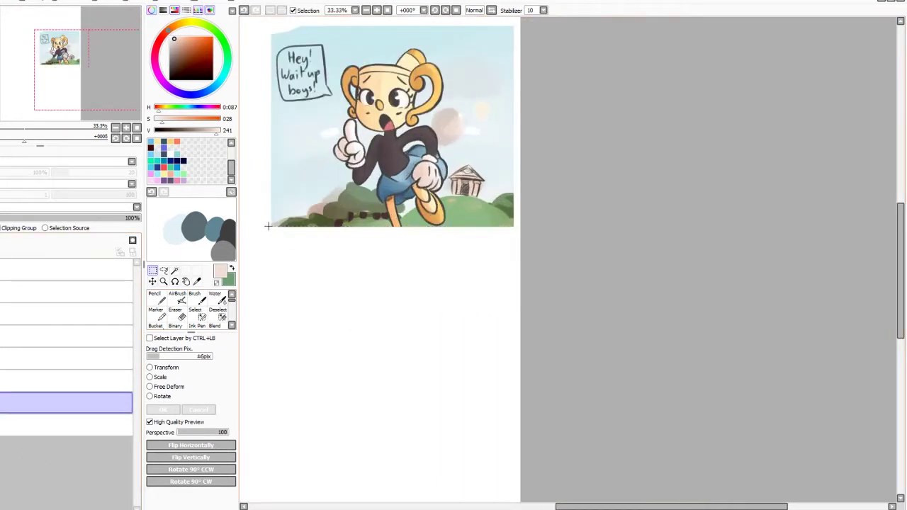
Stretch the grass along the backdrop's lower edge downward with Transform until it extends below the character's foot.
{"action": "key", "text": "ctrl+t"}
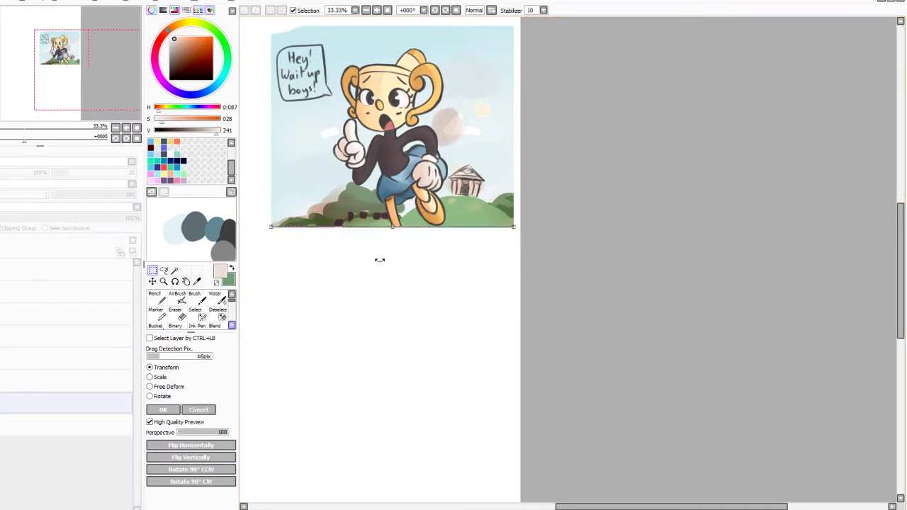
{"action": "left_click_drag", "start_coordinate": [390, 227], "coordinate": [393, 289]}
{"action": "scroll", "coordinate": [249, 355], "scroll_direction": "down", "scroll_amount": 1}
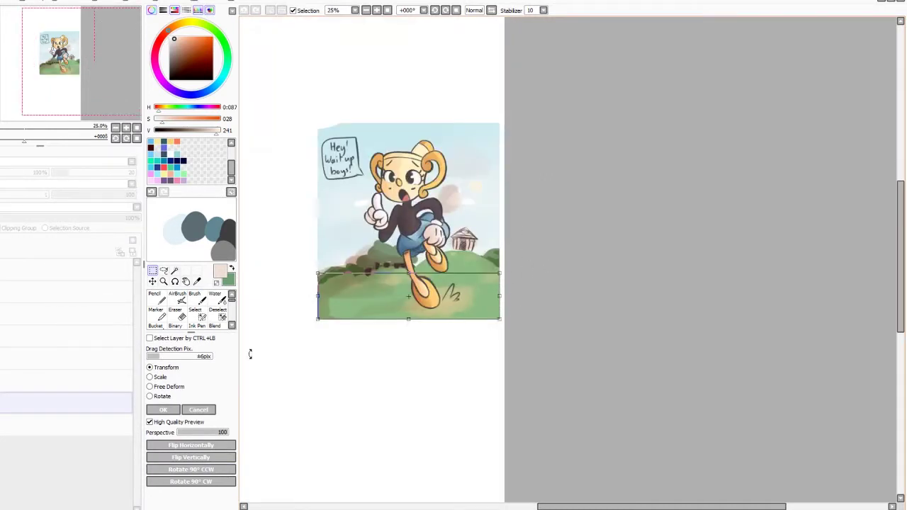
{"action": "key", "text": "Return"}
Delete the selected uneven strip along the backdrop's upper edge and deselect.
{"action": "key", "text": "Delete"}
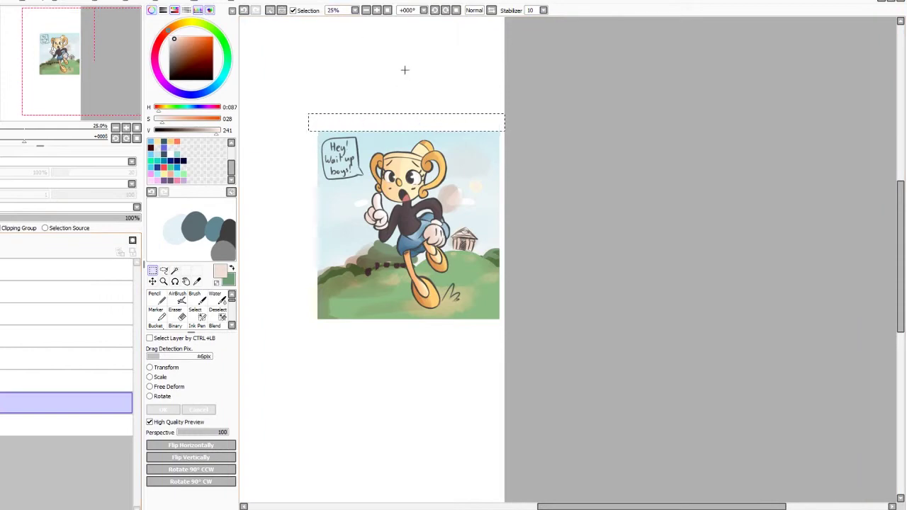
{"action": "key", "text": "ctrl+d"}
{"action": "scroll", "coordinate": [462, 146], "scroll_direction": "down", "scroll_amount": 1}
On a new layer among the character layers, paint pink blush marks on both cheeks with the size 15 Ink Pen.
{"action": "left_click", "coordinate": [5, 292]}
{"action": "left_click", "coordinate": [42, 270]}
{"action": "left_click", "coordinate": [4, 271]}
{"action": "left_click", "coordinate": [43, 291]}
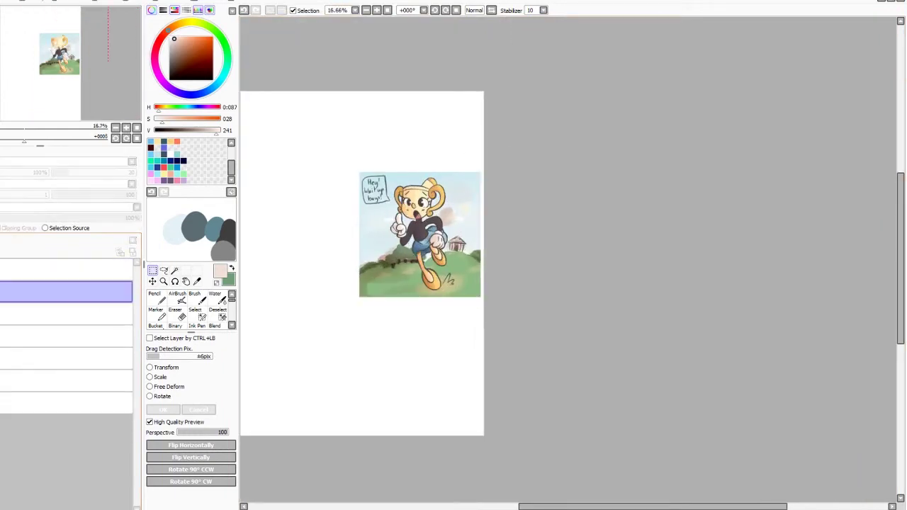
{"action": "left_click", "coordinate": [119, 2]}
{"action": "left_click", "coordinate": [123, 19]}
{"action": "left_click", "coordinate": [131, 340]}
{"action": "left_click", "coordinate": [165, 353]}
{"action": "scroll", "coordinate": [453, 185], "scroll_direction": "up", "scroll_amount": 2}
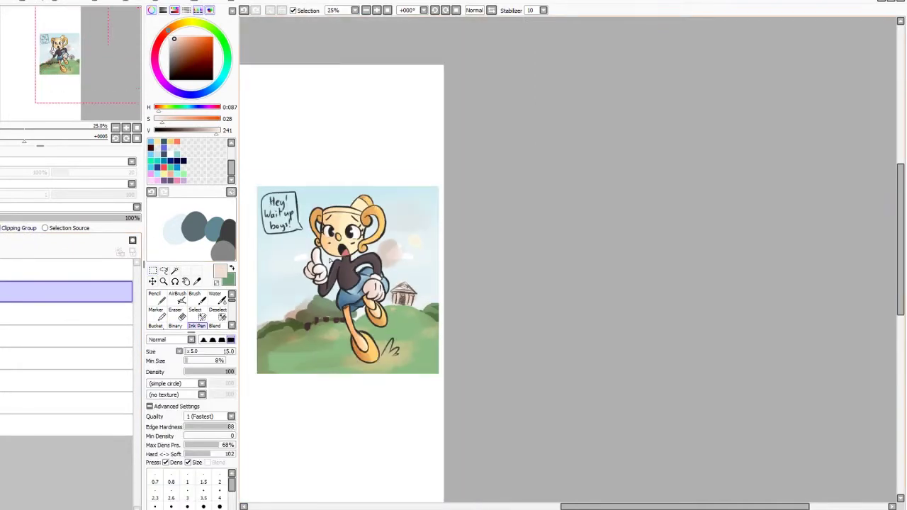
{"action": "scroll", "coordinate": [340, 247], "scroll_direction": "up", "scroll_amount": 3}
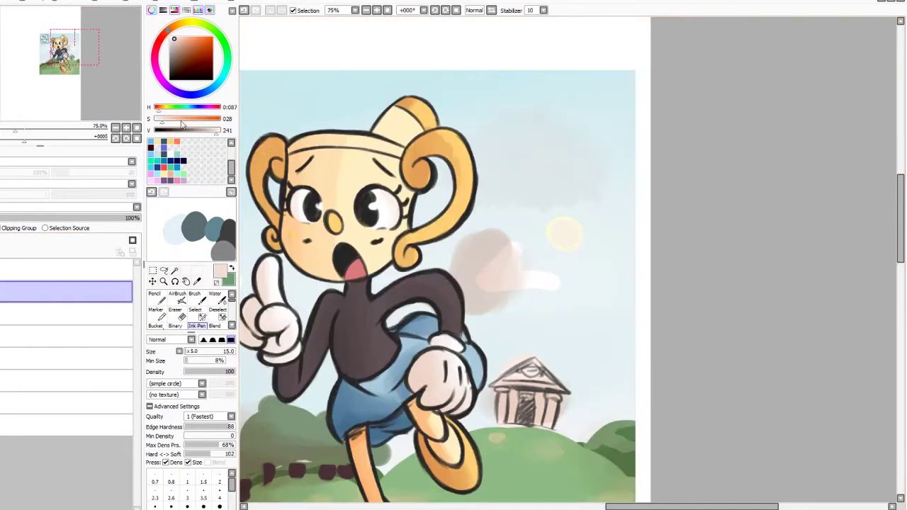
{"action": "scroll", "coordinate": [173, 144], "scroll_direction": "up", "scroll_amount": 1}
{"action": "left_click", "coordinate": [158, 142]}
{"action": "left_click", "coordinate": [188, 37]}
{"action": "scroll", "coordinate": [379, 220], "scroll_direction": "up", "scroll_amount": 1}
{"action": "left_click_drag", "start_coordinate": [370, 246], "coordinate": [384, 240]}
Lower the blush layer's opacity to soften the pink cheek marks.
{"action": "scroll", "coordinate": [285, 248], "scroll_direction": "down", "scroll_amount": 2}
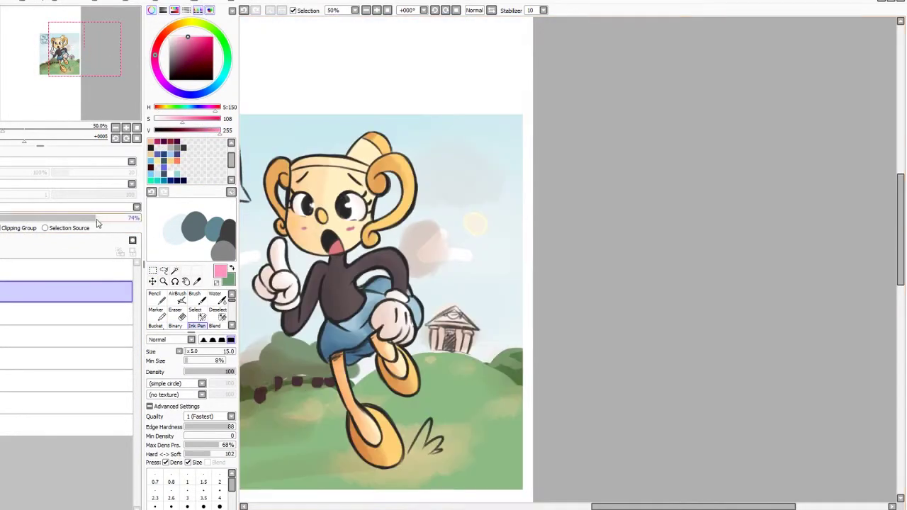
{"action": "left_click", "coordinate": [119, 3]}
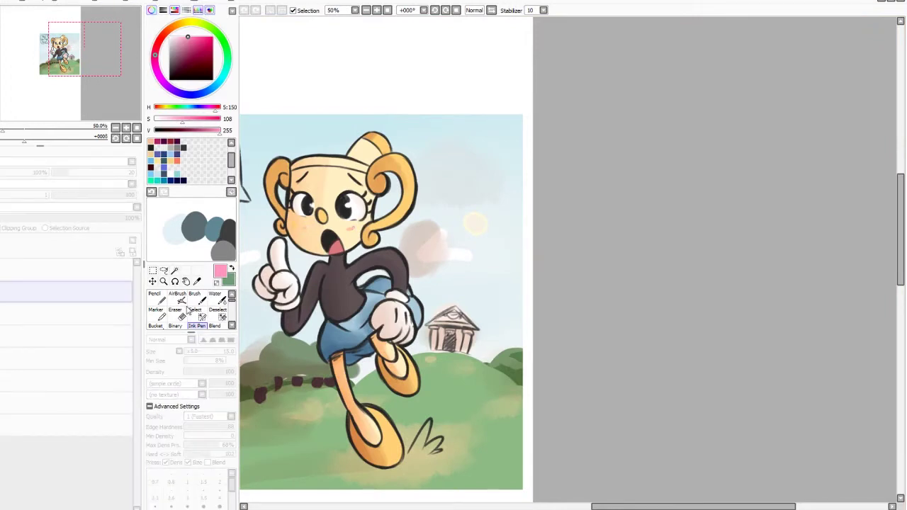
{"action": "left_click", "coordinate": [186, 353]}
{"action": "scroll", "coordinate": [352, 213], "scroll_direction": "down", "scroll_amount": 3}
{"action": "scroll", "coordinate": [362, 227], "scroll_direction": "up", "scroll_amount": 3}
{"action": "scroll", "coordinate": [375, 234], "scroll_direction": "down", "scroll_amount": 4}
{"action": "scroll", "coordinate": [397, 220], "scroll_direction": "up", "scroll_amount": 2}
{"action": "scroll", "coordinate": [383, 219], "scroll_direction": "down", "scroll_amount": 1}
On a new layer beneath the speech bubble lettering, fill the bubble's interior with white using the size 155 Ink Pen.
{"action": "left_click", "coordinate": [0, 279]}
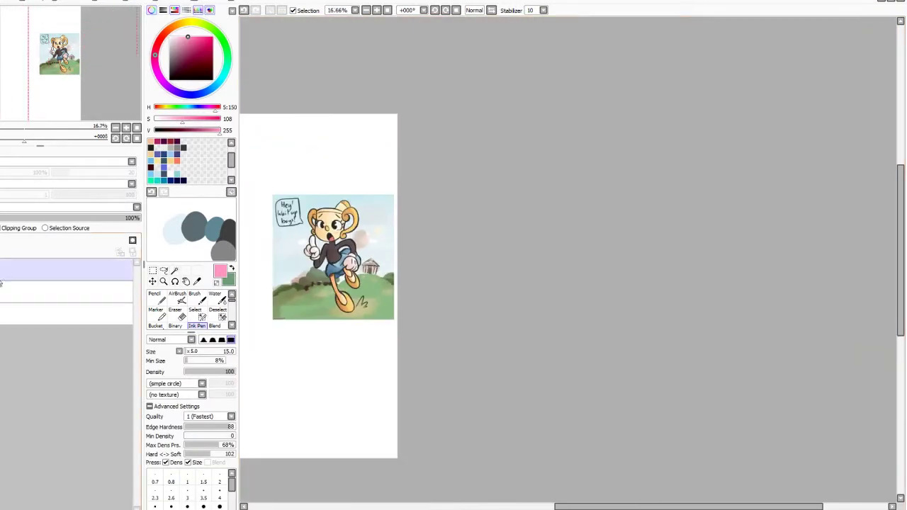
{"action": "left_click", "coordinate": [0, 280]}
{"action": "left_click", "coordinate": [2, 314]}
{"action": "key", "text": "ctrl+shift+n"}
{"action": "left_click", "coordinate": [200, 352]}
{"action": "right_click", "coordinate": [261, 234]}
{"action": "scroll", "coordinate": [281, 218], "scroll_direction": "up", "scroll_amount": 3}
{"action": "left_click_drag", "start_coordinate": [312, 206], "coordinate": [328, 179]}
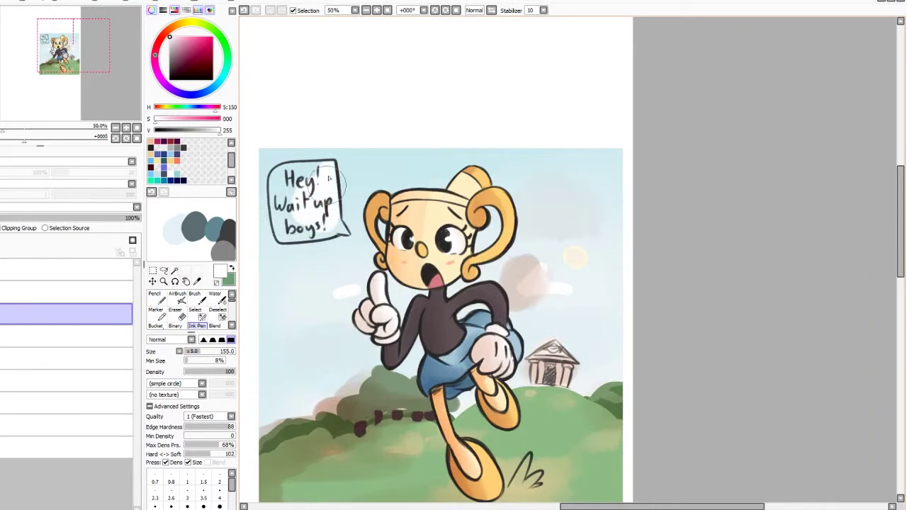
{"action": "left_click_drag", "start_coordinate": [302, 235], "coordinate": [339, 228]}
{"action": "scroll", "coordinate": [336, 213], "scroll_direction": "down", "scroll_amount": 4}
{"action": "scroll", "coordinate": [379, 248], "scroll_direction": "up", "scroll_amount": 2}
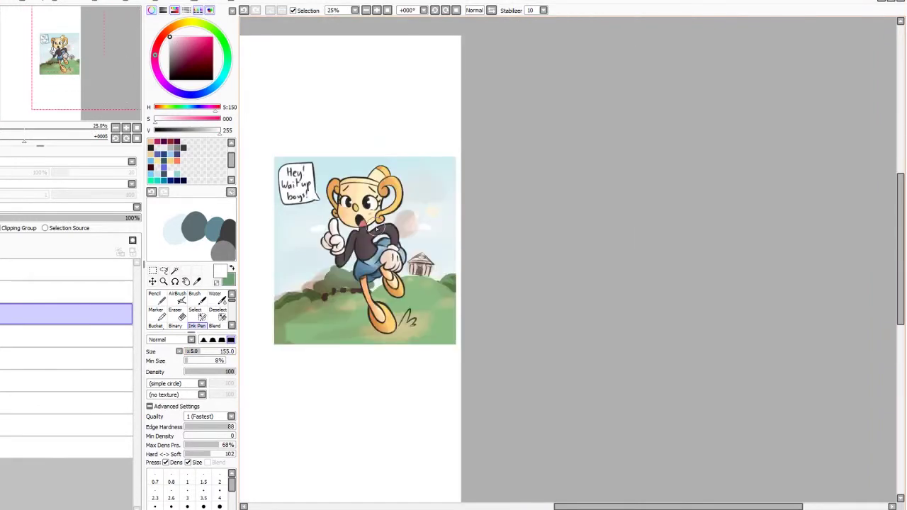
Rearrange the background paint layers and toggle them to check the hills and the brown patch behind the character.
{"action": "left_click", "coordinate": [2, 359]}
{"action": "left_click", "coordinate": [2, 380]}
{"action": "left_click", "coordinate": [2, 425]}
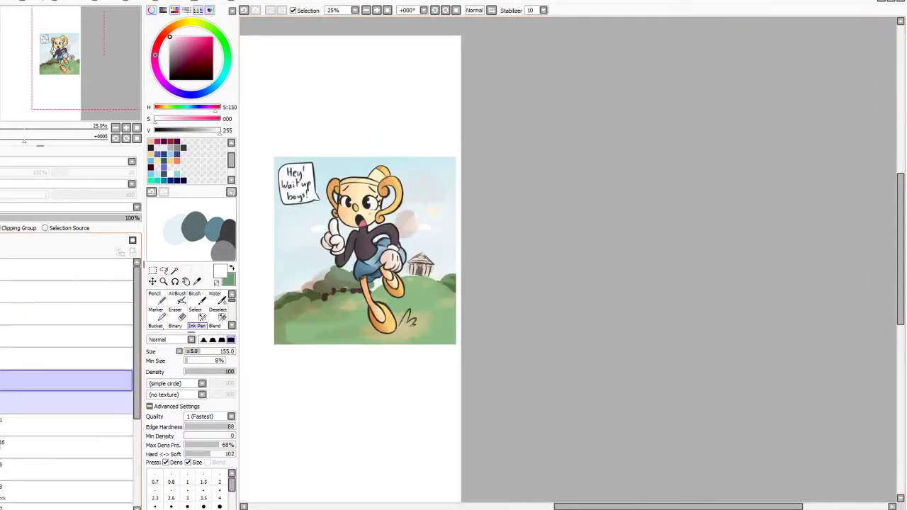
{"action": "left_click", "coordinate": [3, 425]}
{"action": "key", "text": "ctrl+shift+n"}
{"action": "left_click_drag", "start_coordinate": [3, 381], "coordinate": [5, 403]}
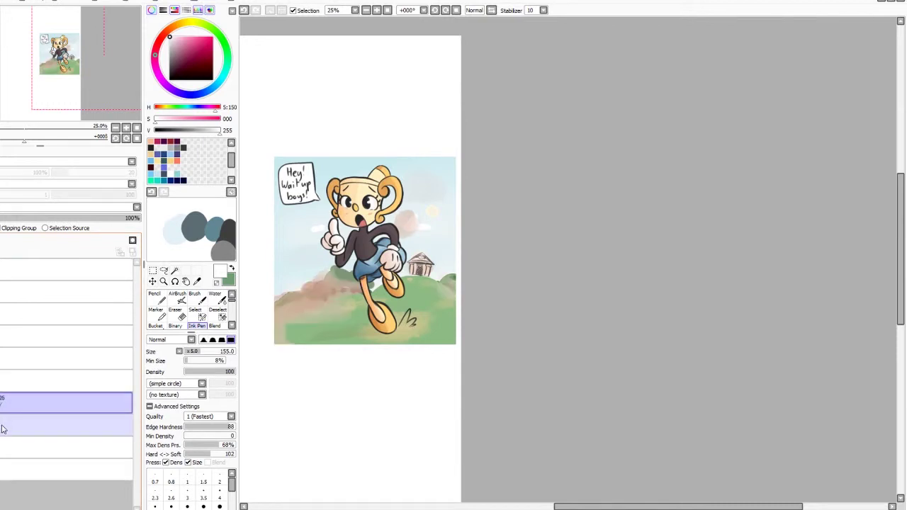
{"action": "left_click", "coordinate": [4, 428]}
{"action": "left_click", "coordinate": [2, 403]}
{"action": "left_click", "coordinate": [3, 426]}
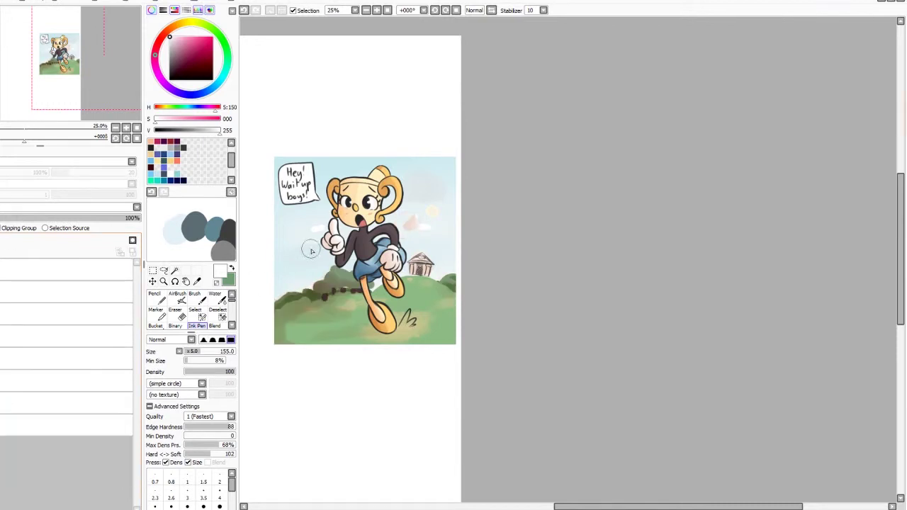
Tint the background on its shading layer with a tan size 135 Brush, set that layer's opacity to 62%, and save.
{"action": "scroll", "coordinate": [308, 246], "scroll_direction": "up", "scroll_amount": 1}
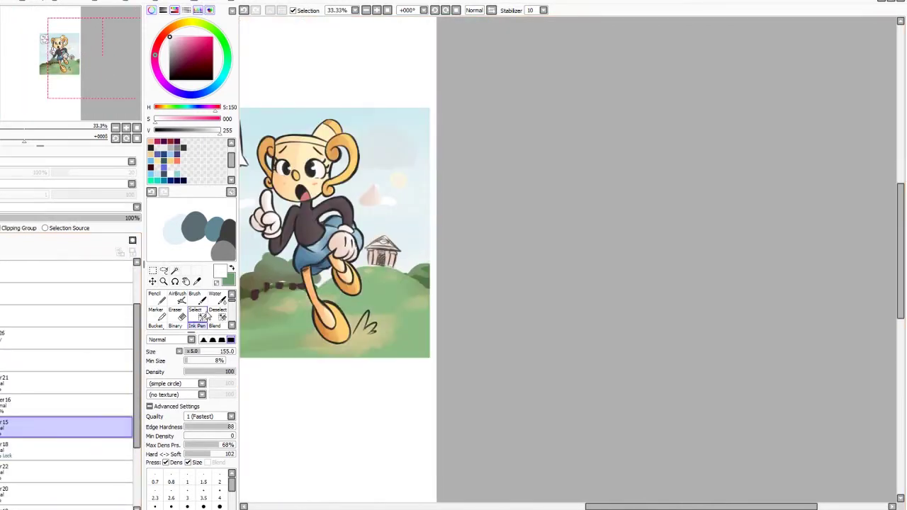
{"action": "left_click", "coordinate": [393, 274], "text": "alt"}
{"action": "scroll", "coordinate": [370, 245], "scroll_direction": "down", "scroll_amount": 2}
{"action": "scroll", "coordinate": [103, 287], "scroll_direction": "down", "scroll_amount": 3}
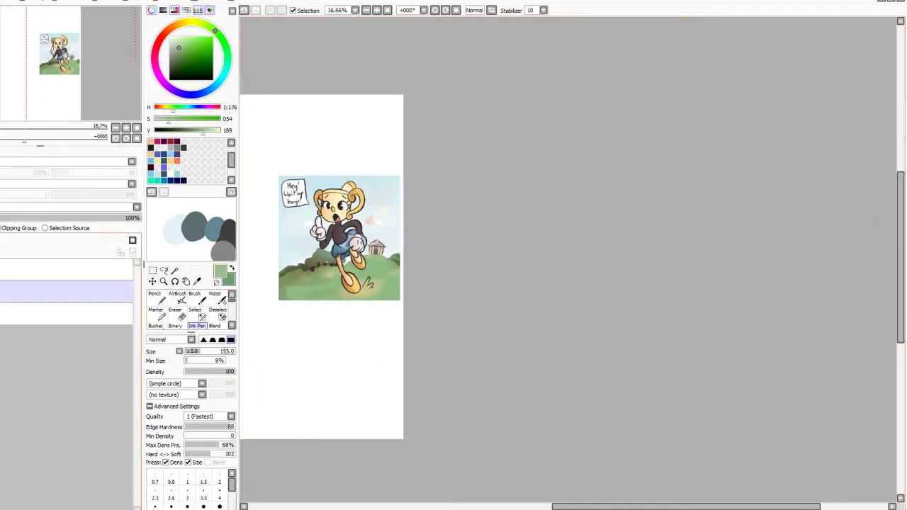
{"action": "left_click", "coordinate": [99, 358]}
{"action": "scroll", "coordinate": [99, 358], "scroll_direction": "up", "scroll_amount": 4}
{"action": "left_click", "coordinate": [99, 404]}
{"action": "key", "text": "b"}
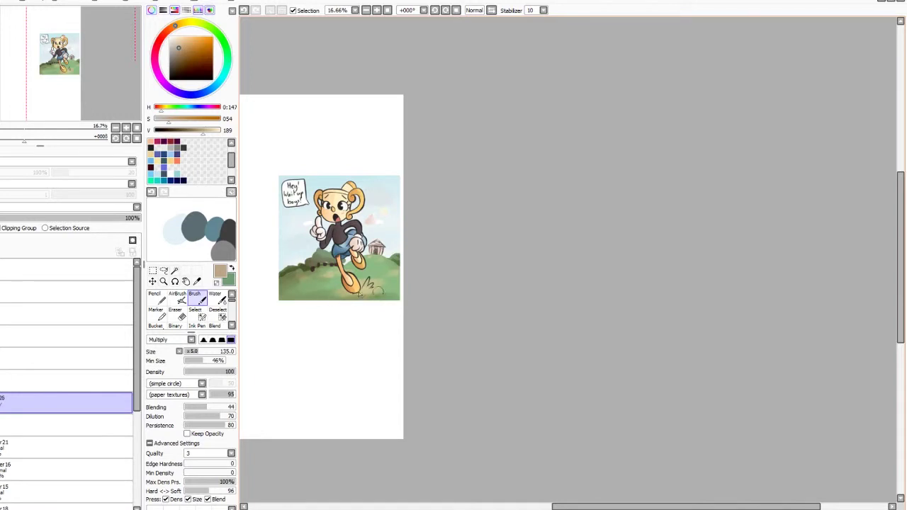
{"action": "left_click_drag", "start_coordinate": [59, 218], "coordinate": [75, 218]}
{"action": "key", "text": "ctrl+s"}
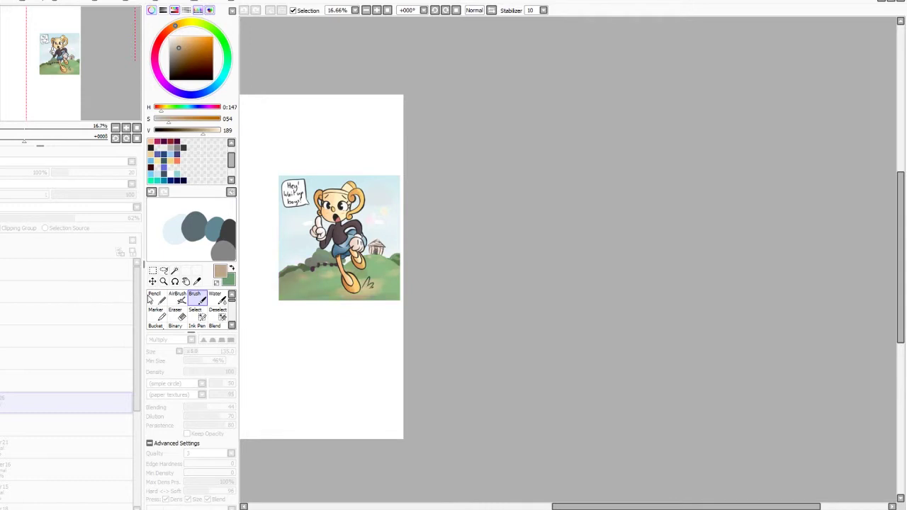
Try merging the illustration's upper layers and box-selecting the cropped artwork.
{"action": "left_click", "coordinate": [21, 266]}
{"action": "left_click", "coordinate": [21, 291]}
{"action": "left_click", "coordinate": [21, 313]}
{"action": "key", "text": "Delete"}
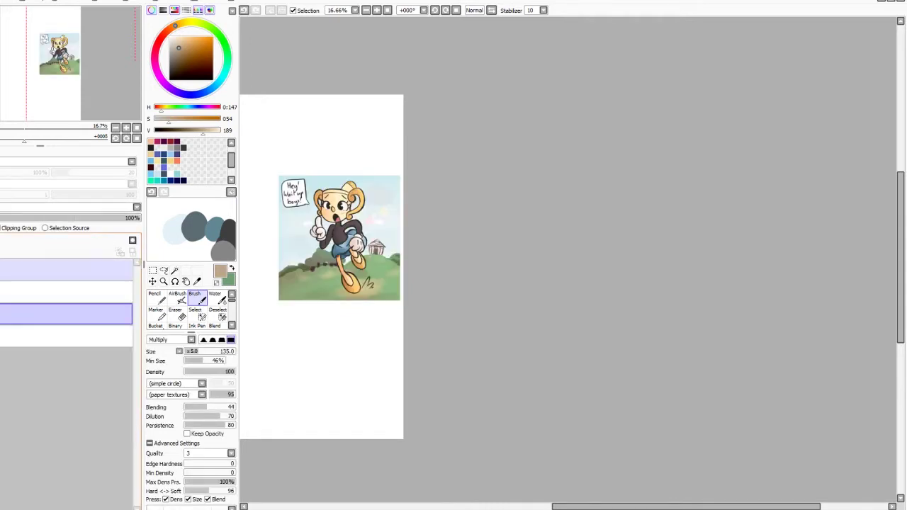
{"action": "key", "text": "ctrl+e"}
{"action": "left_click", "coordinate": [152, 271]}
{"action": "scroll", "coordinate": [406, 261], "scroll_direction": "down", "scroll_amount": 1}
{"action": "left_click_drag", "start_coordinate": [411, 164], "coordinate": [284, 305]}
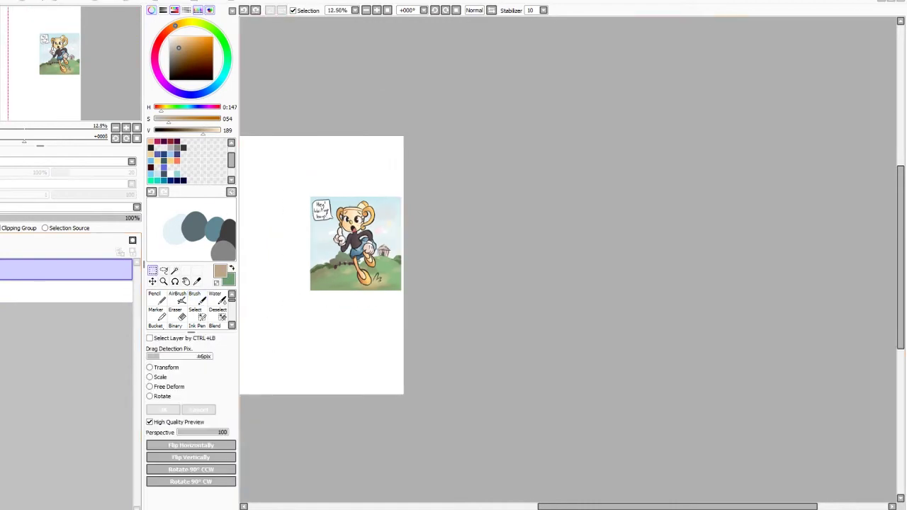
Hide the painted backdrop and mark a rectangular selection around the character and speech bubble on the character layer.
{"action": "scroll", "coordinate": [334, 239], "scroll_direction": "up", "scroll_amount": 2}
{"action": "left_click", "coordinate": [4, 270]}
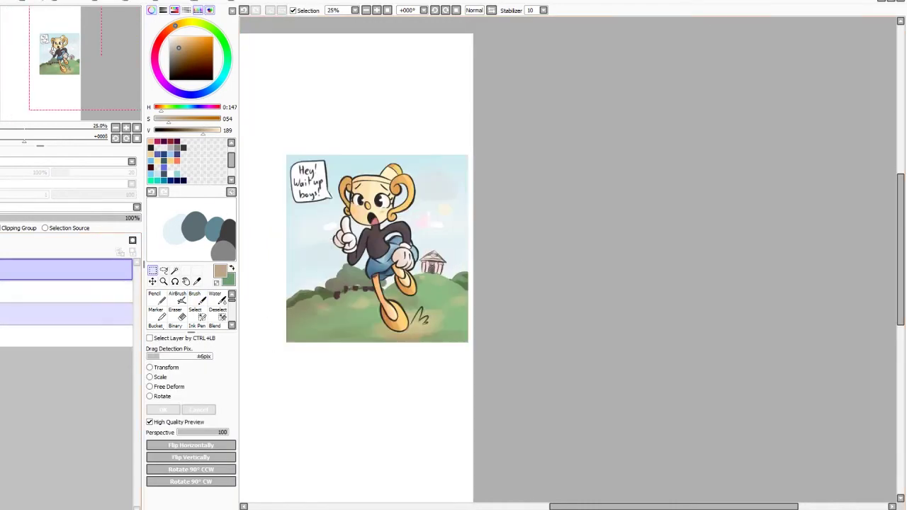
{"action": "left_click", "coordinate": [21, 292]}
{"action": "left_click", "coordinate": [3, 313]}
{"action": "left_click_drag", "start_coordinate": [474, 121], "coordinate": [250, 411]}
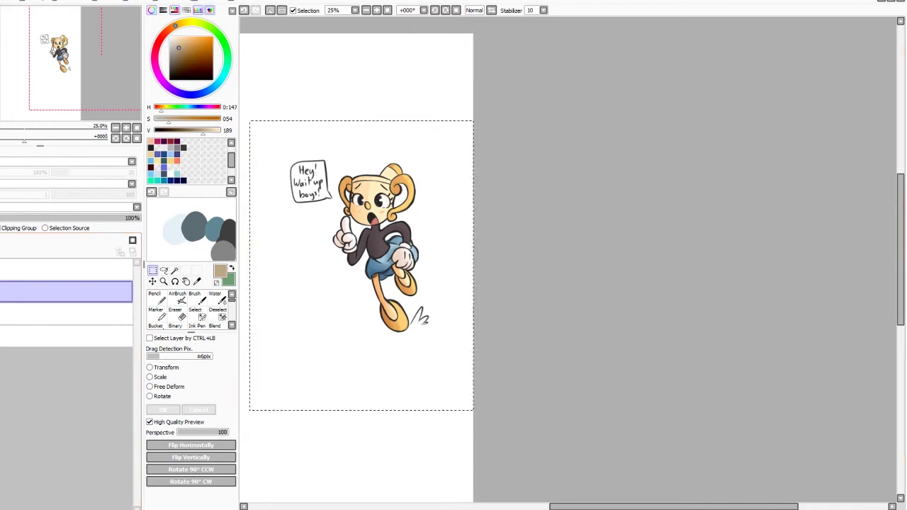
{"action": "left_click", "coordinate": [466, 85]}
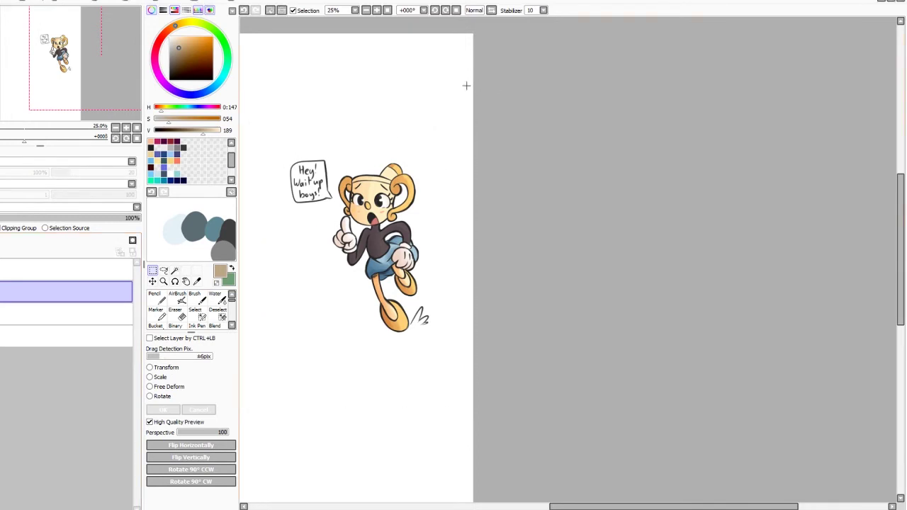